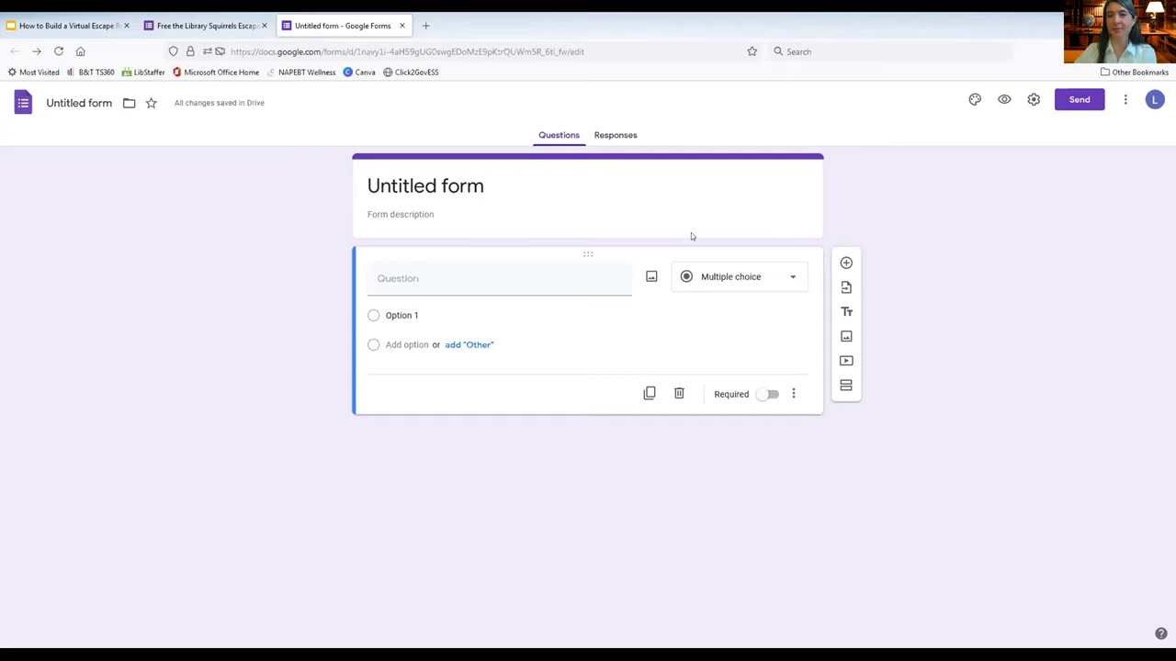
# Step: Title the form "Escape Room" and set its description to "Welcome message or introduction"
pyautogui.click(546, 178)
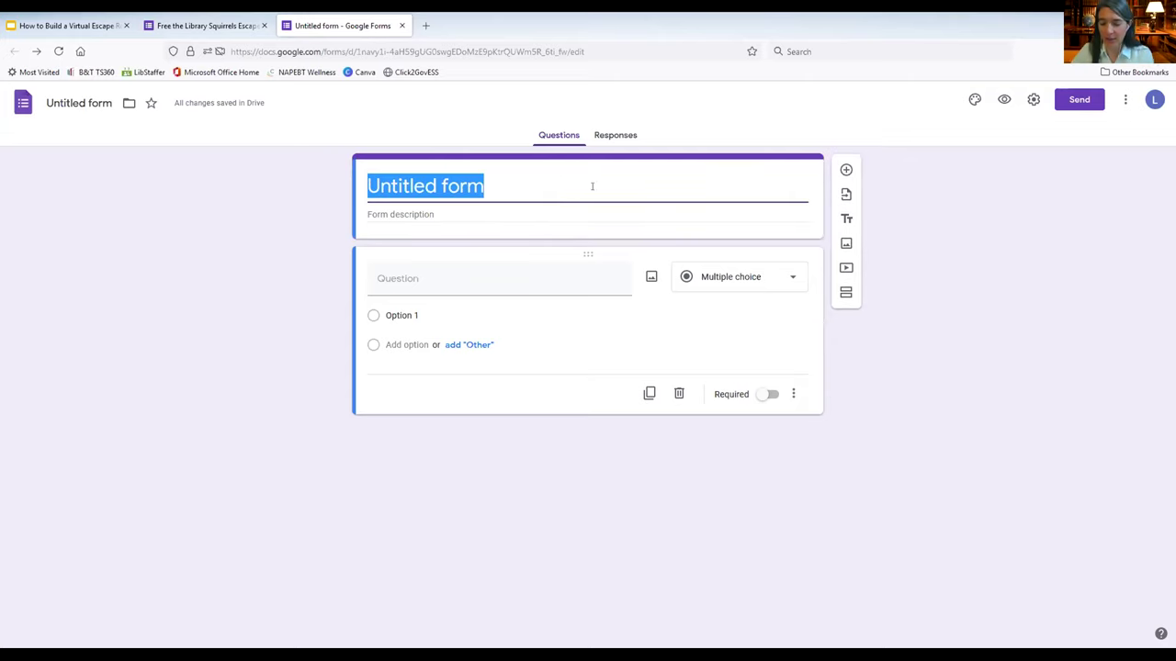
pyautogui.write('eSCAPE')
pyautogui.press('BackSpace')
pyautogui.press('BackSpace')
pyautogui.press('BackSpace')
pyautogui.press('BackSpace')
pyautogui.press('BackSpace')
pyautogui.press('BackSpace')
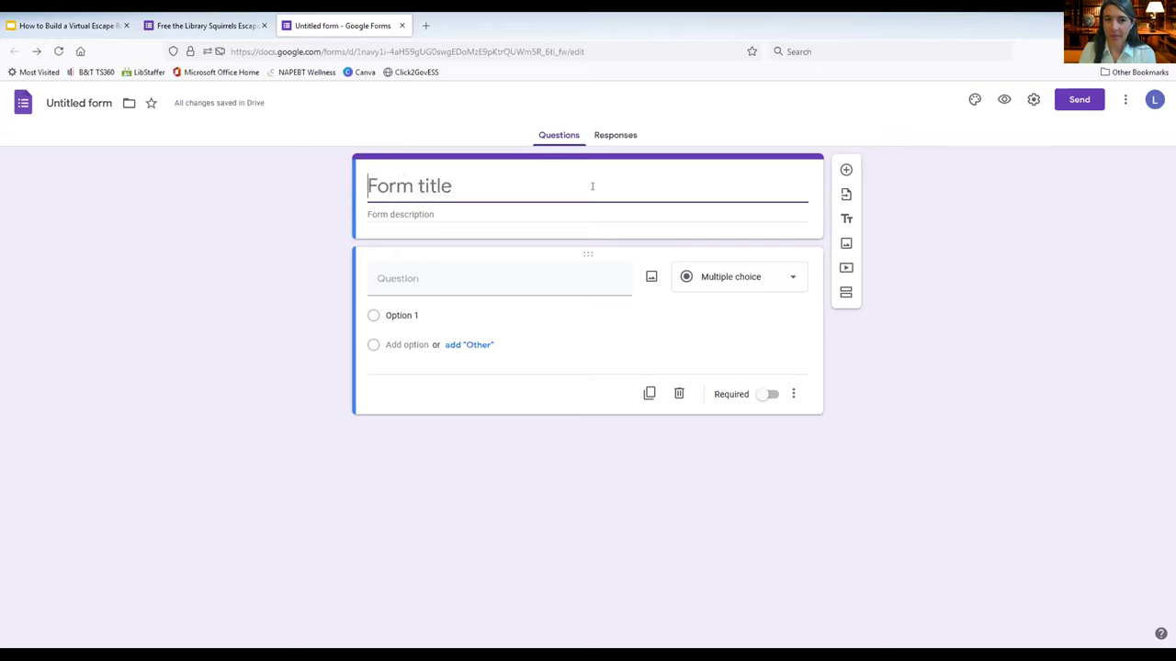
pyautogui.write('Escape Room')
pyautogui.press('Tab')
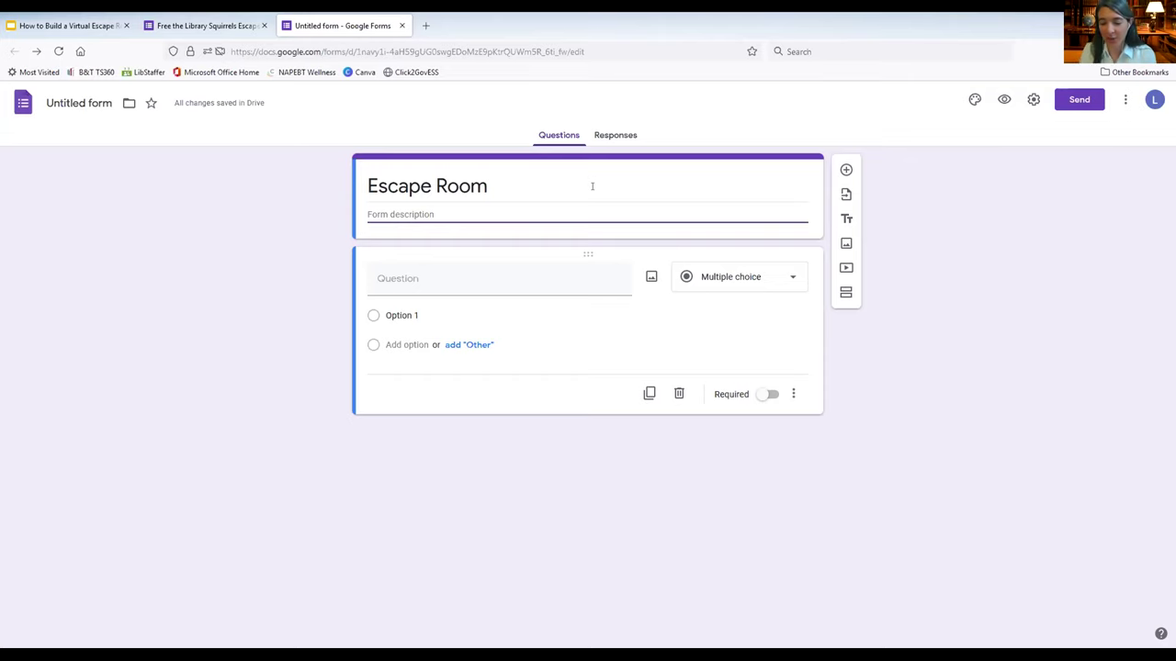
pyautogui.write('Welcome m')
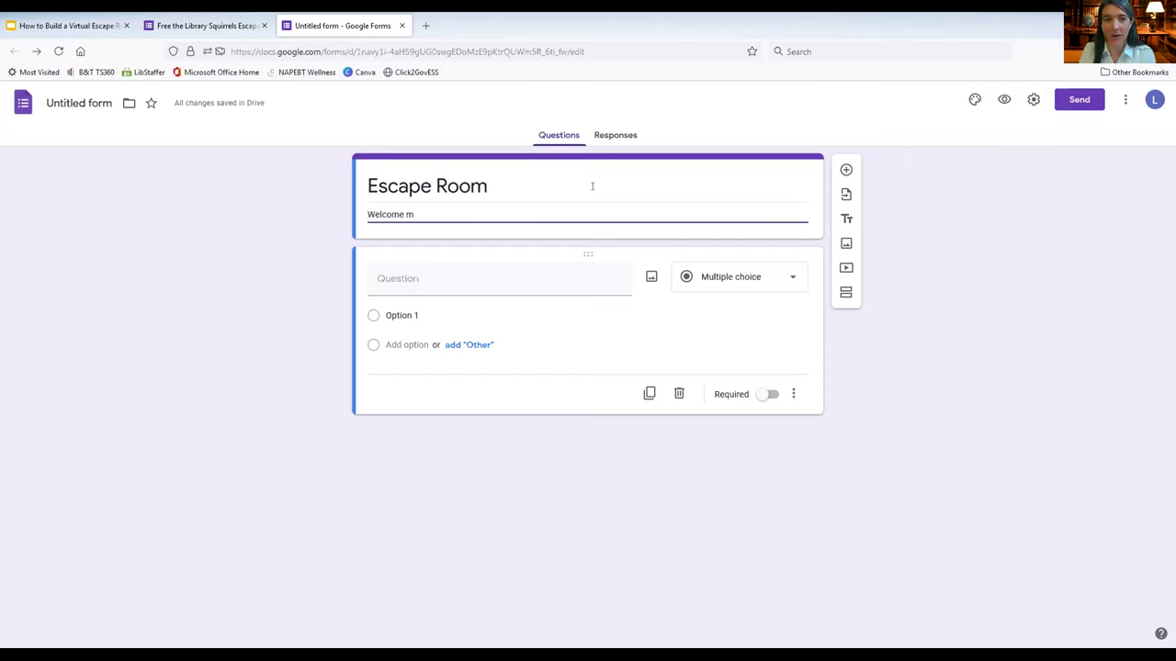
pyautogui.write('essage or introduction')
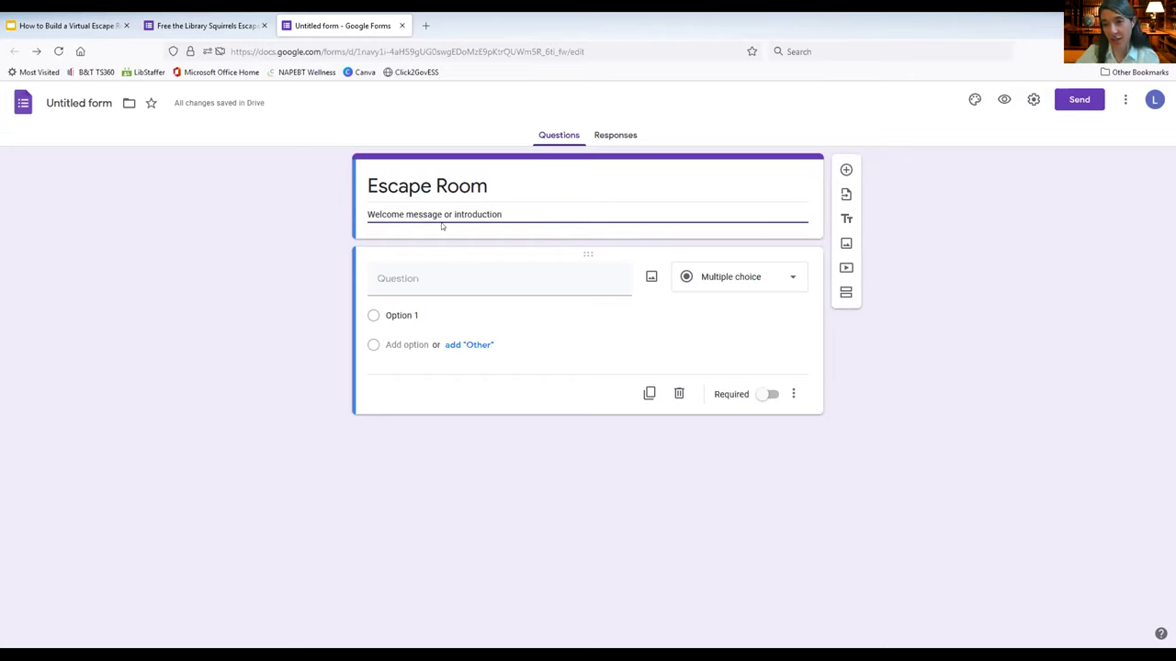
# Step: Upload the Squirrel Escape Room Header image from the Escape Room folder as the form's header
pyautogui.click(973, 101)
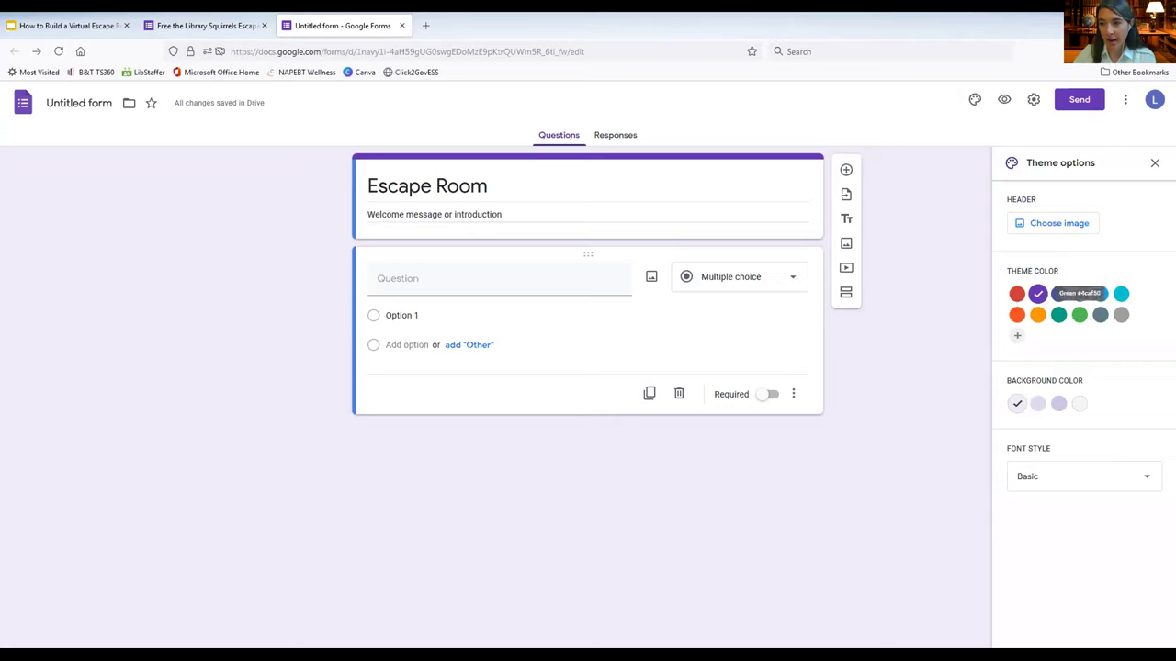
pyautogui.click(1045, 226)
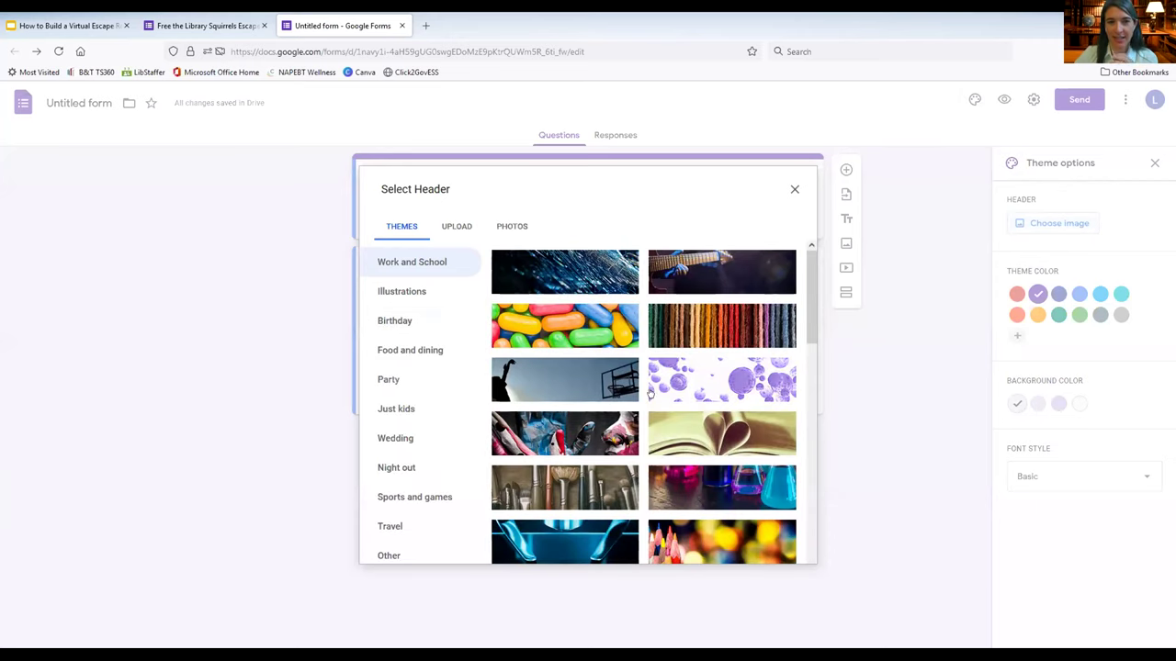
pyautogui.scroll(-10, 721, 530)
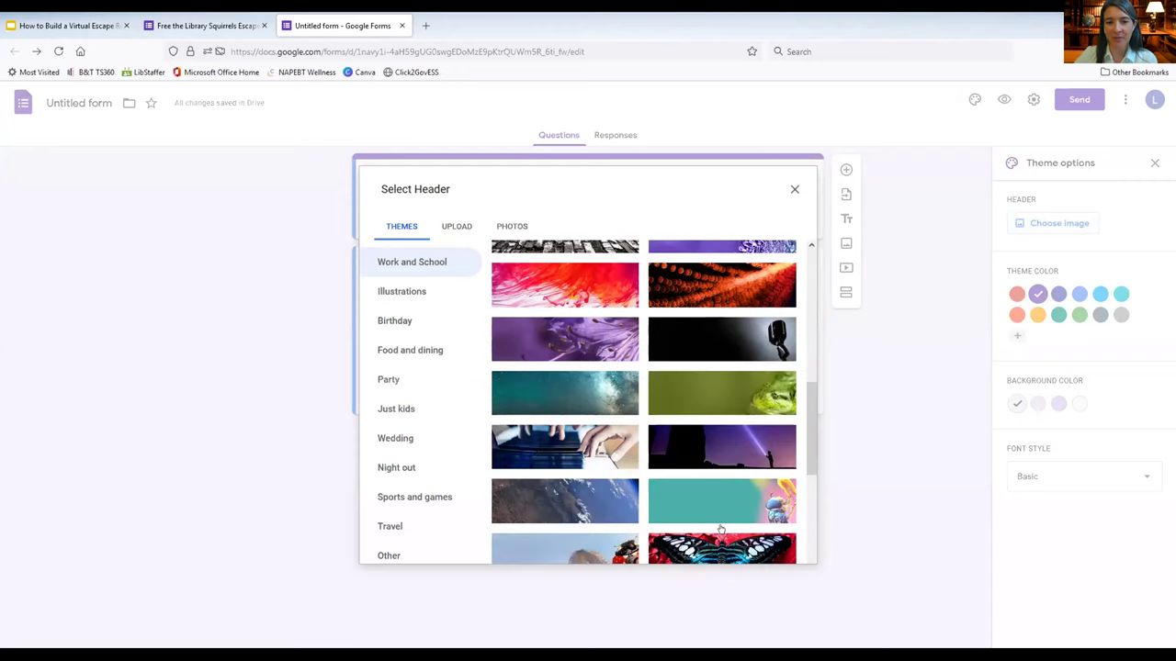
pyautogui.scroll(-3, 721, 530)
pyautogui.click(456, 227)
pyautogui.click(587, 441)
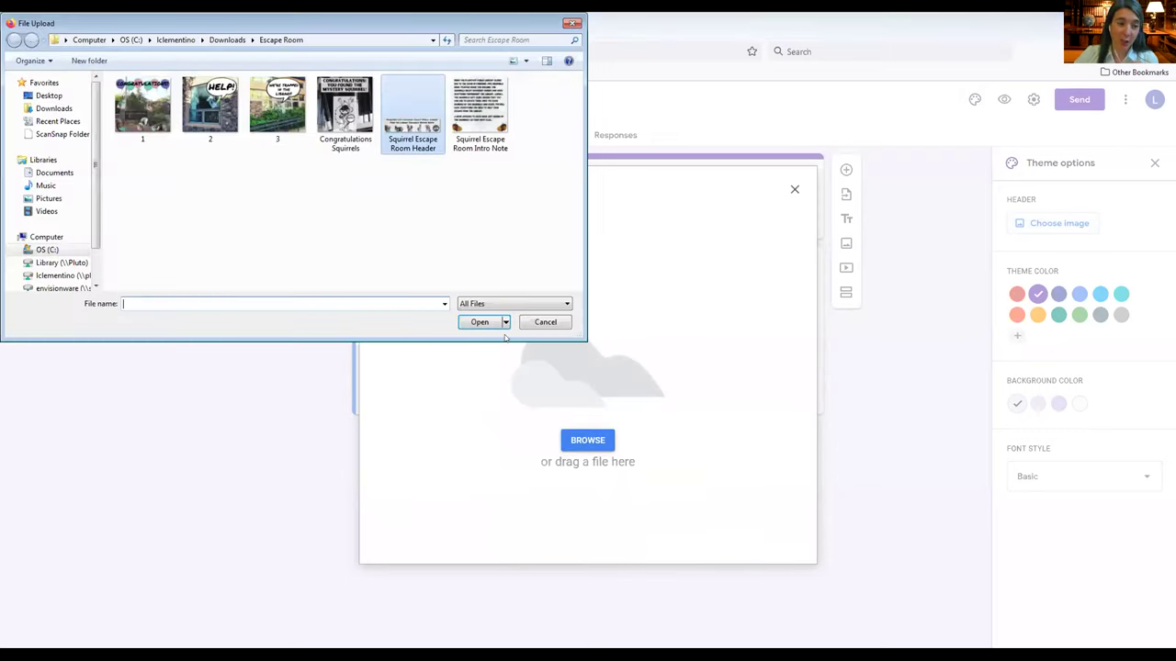
pyautogui.click(479, 322)
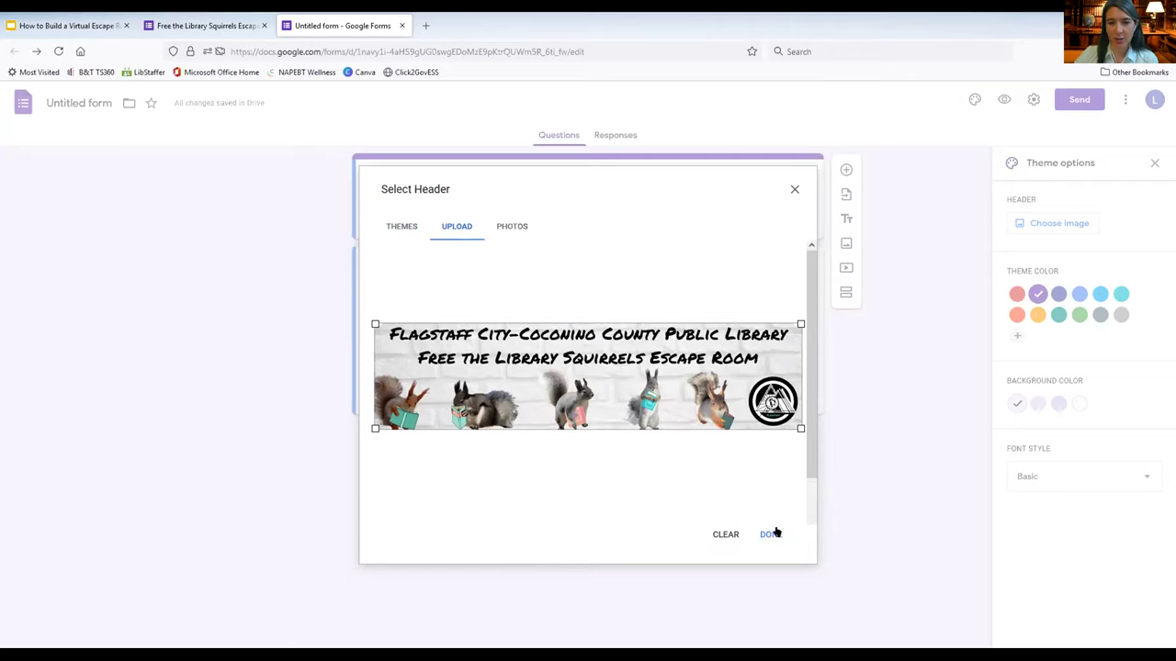
pyautogui.click(770, 535)
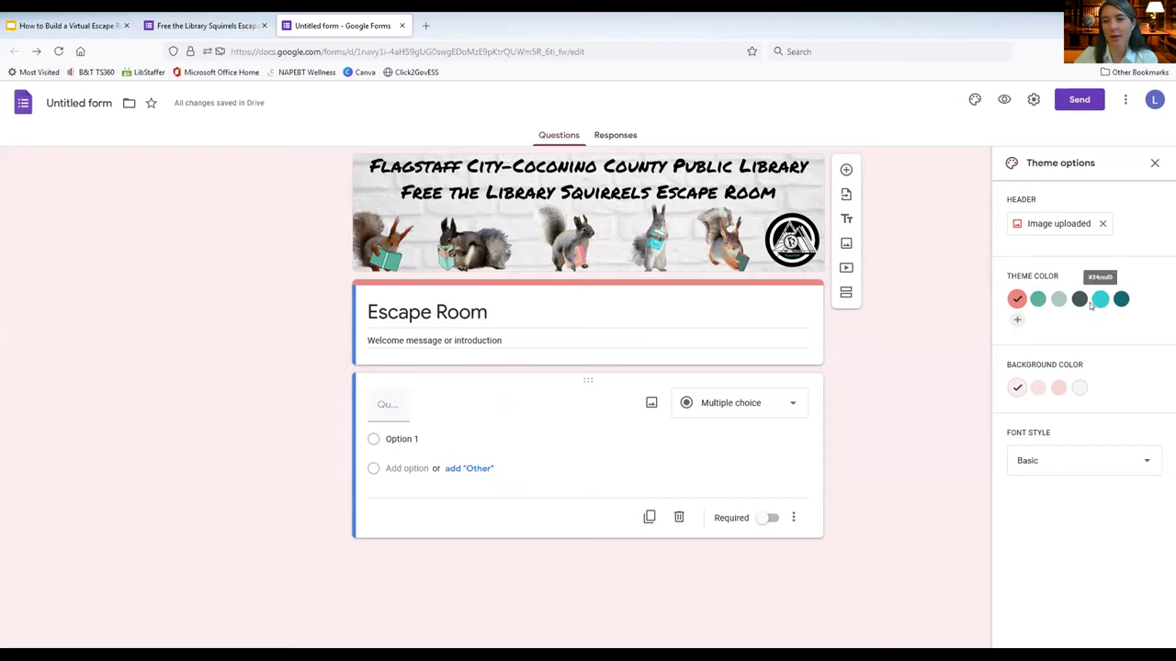
# Step: Set the form's theme color to dark teal and its background to the darkest matching tint
pyautogui.click(1120, 301)
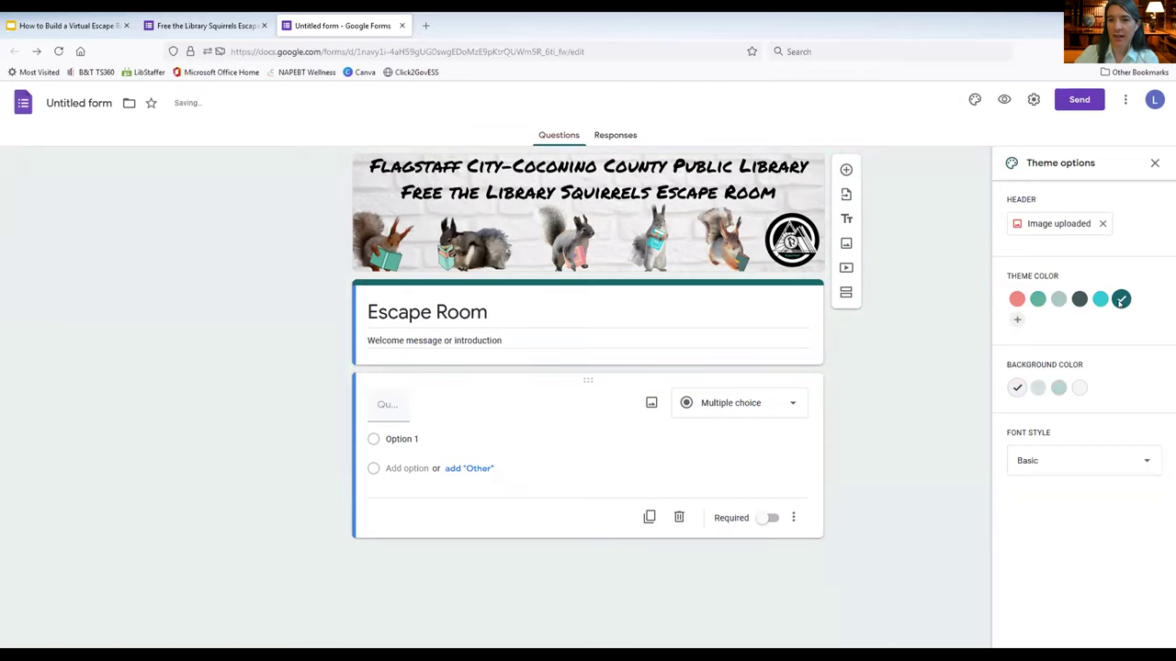
pyautogui.click(1058, 389)
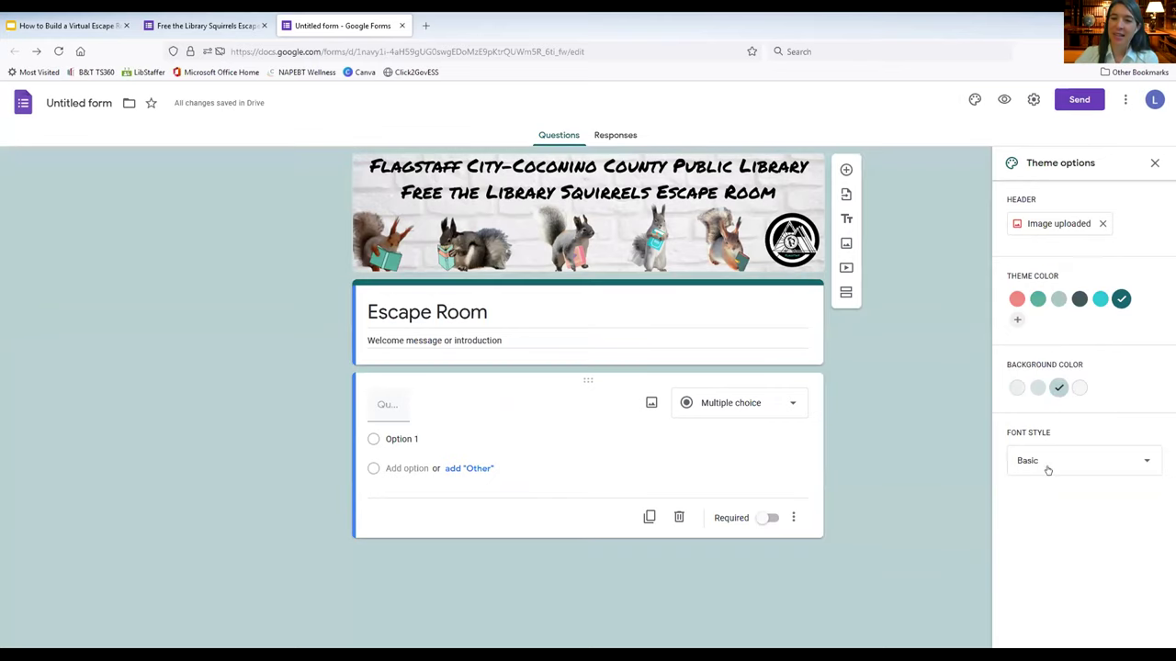
# Step: Try the Decorative, Formal and Playful font styles on the form, restore Basic, and close the theme options
pyautogui.click(1103, 462)
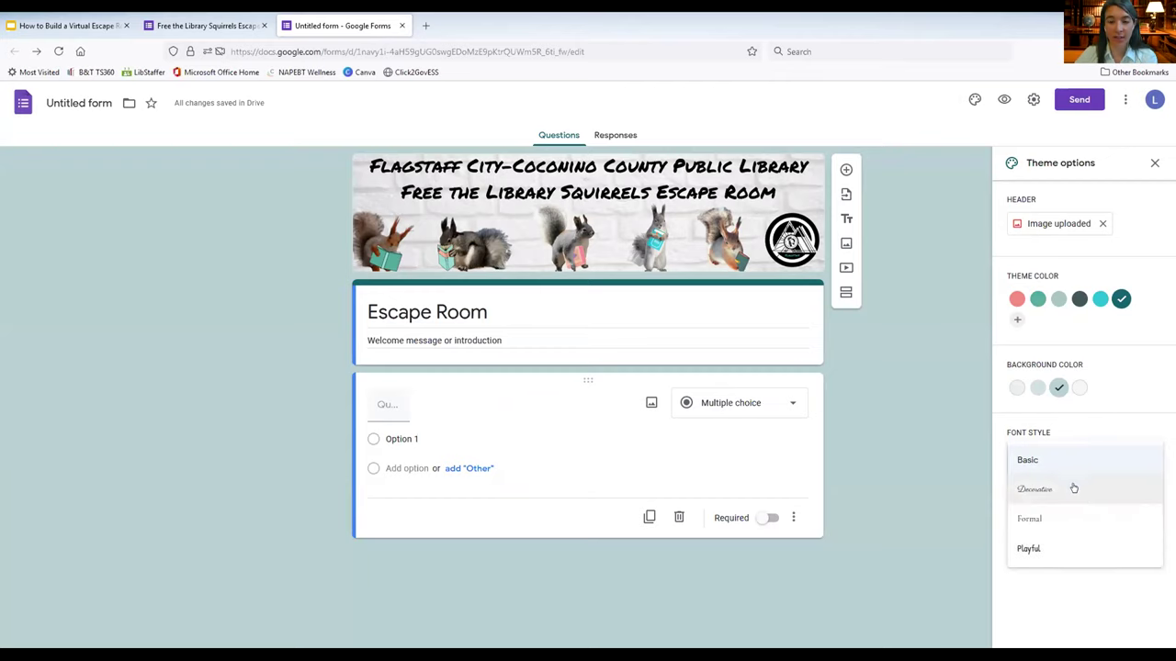
pyautogui.click(1082, 493)
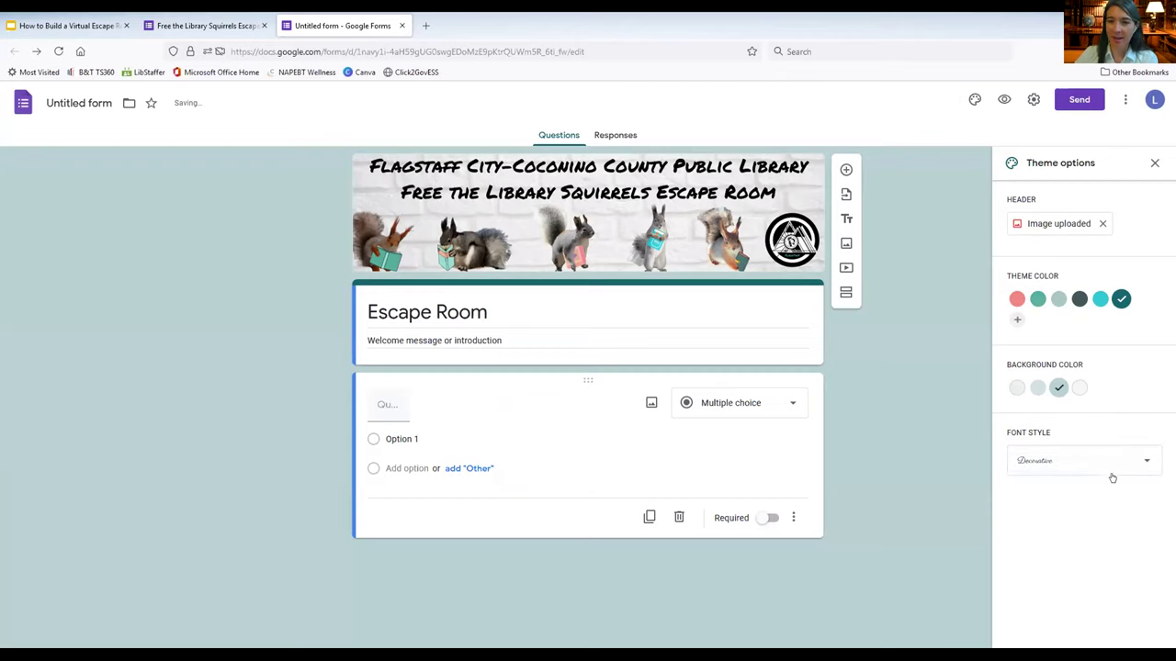
pyautogui.click(1095, 466)
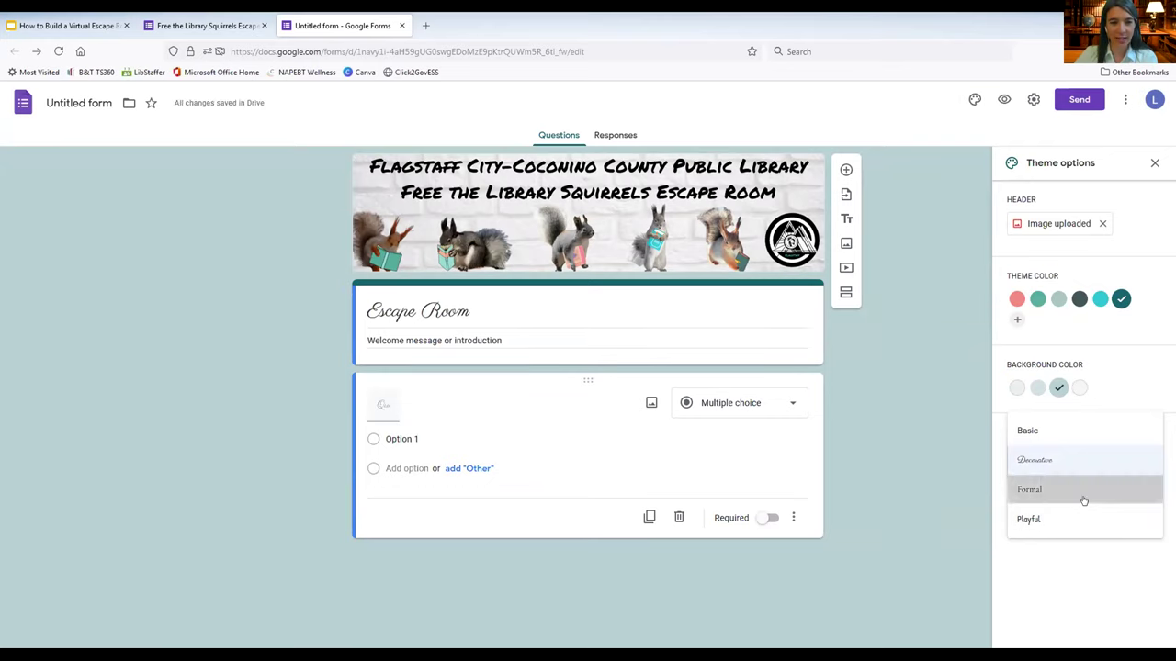
pyautogui.click(1084, 501)
pyautogui.click(1087, 463)
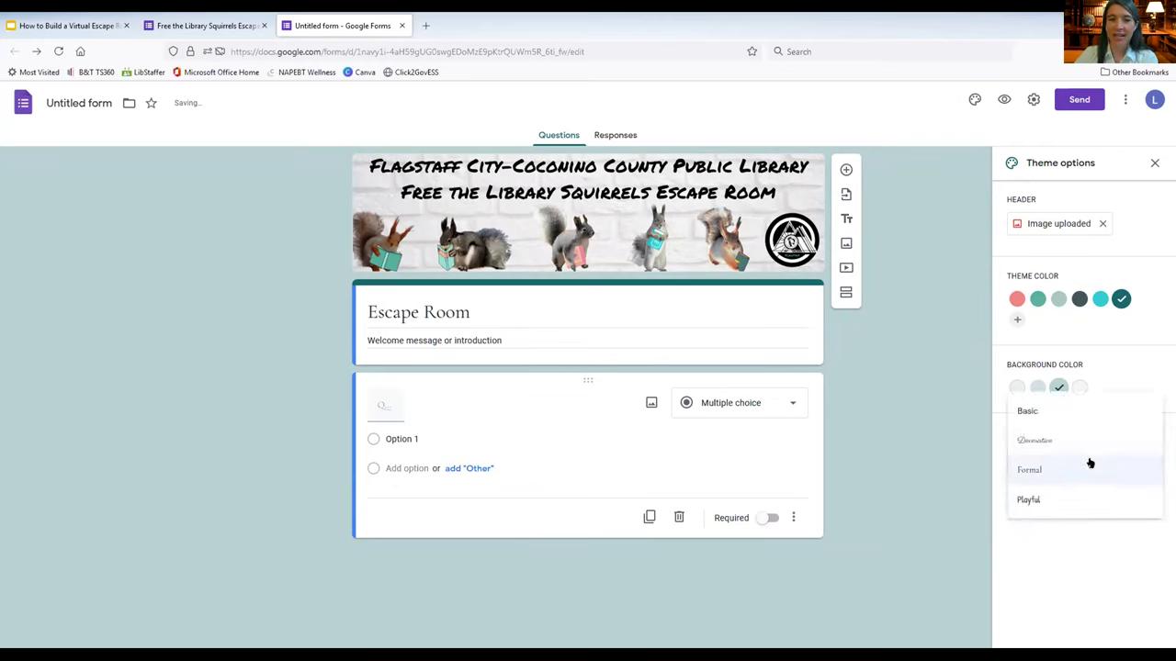
pyautogui.click(1057, 509)
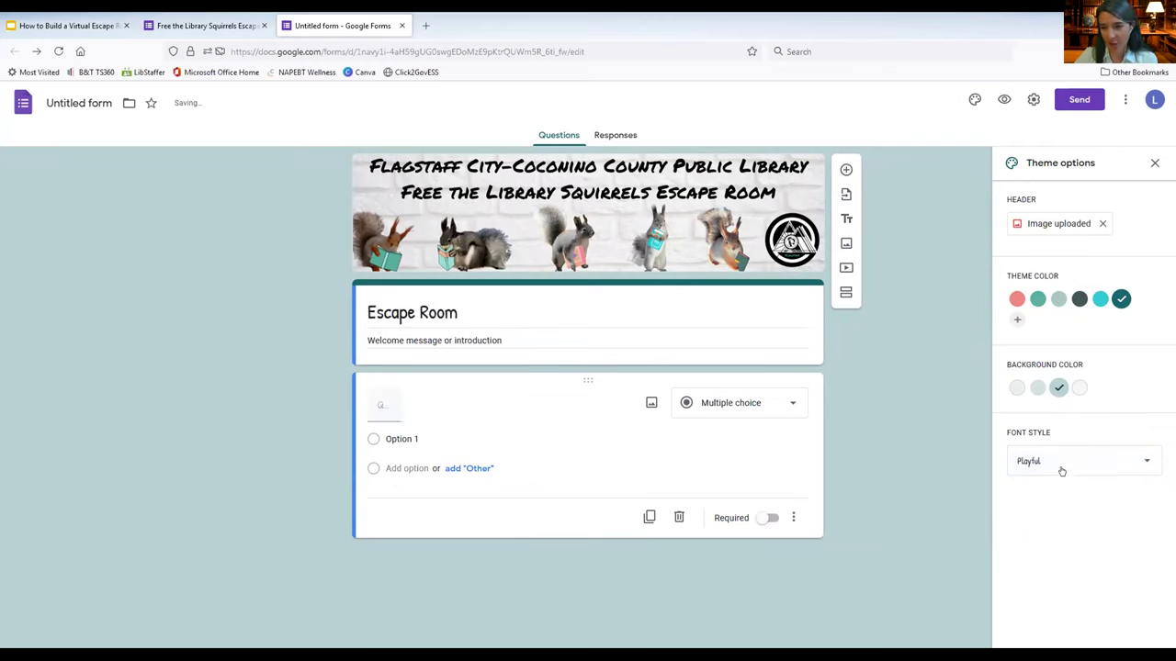
pyautogui.click(1087, 462)
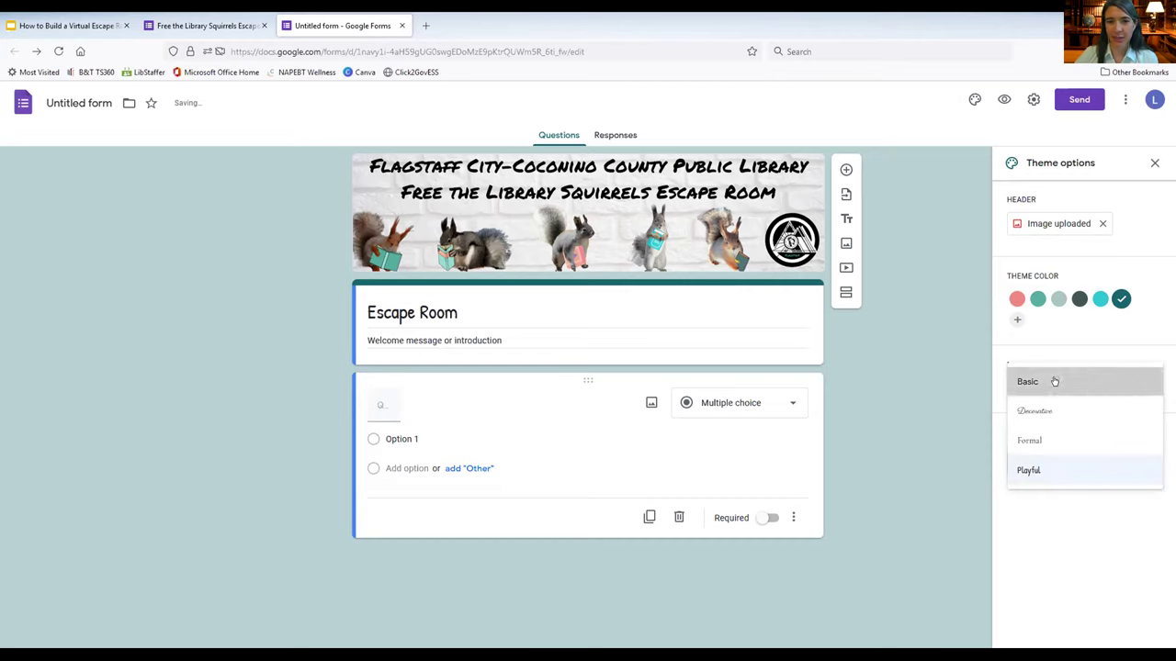
pyautogui.click(1052, 380)
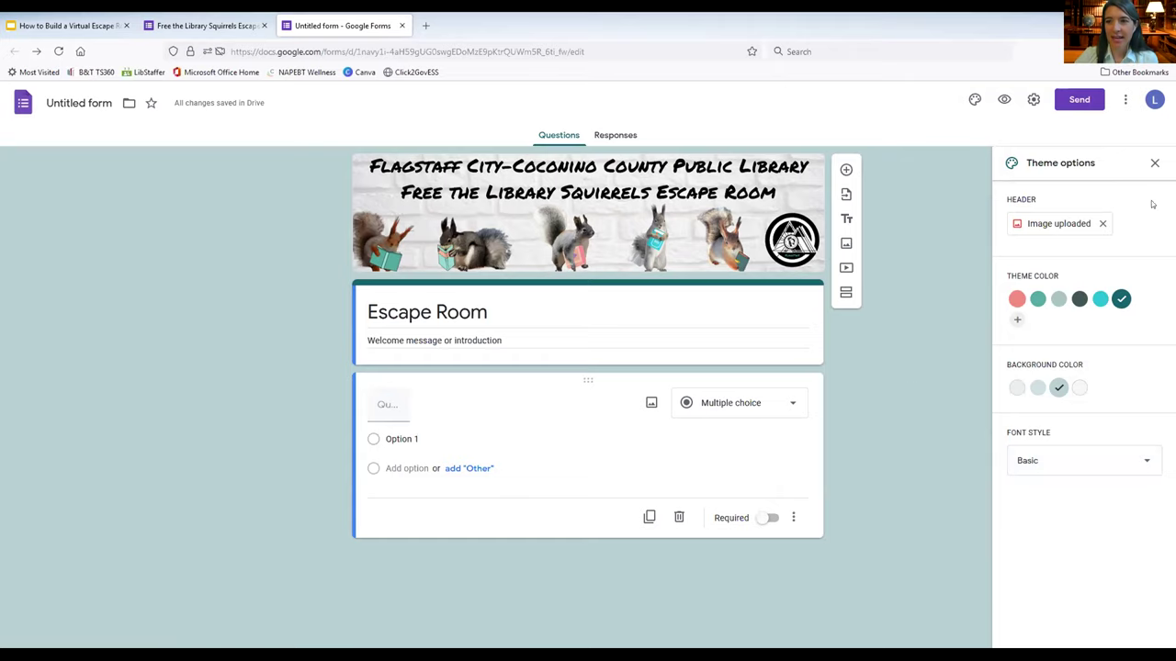
pyautogui.click(1156, 163)
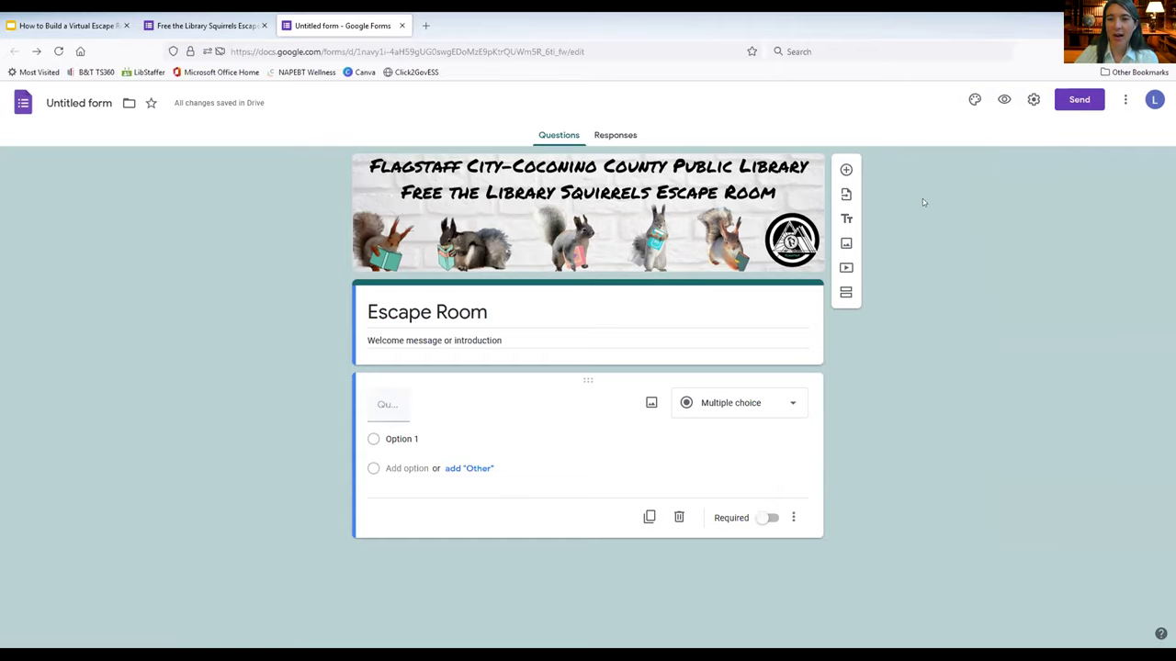
# Step: Review the form's general and presentation settings, including the confirmation message, without saving changes
pyautogui.click(1033, 101)
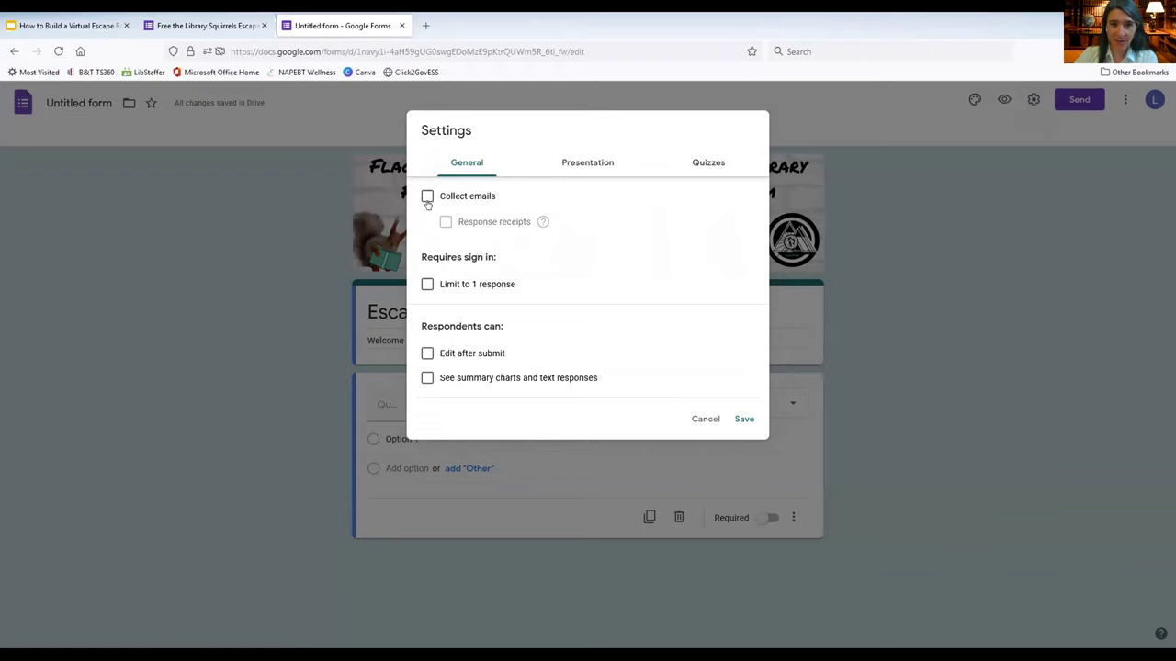
pyautogui.click(592, 163)
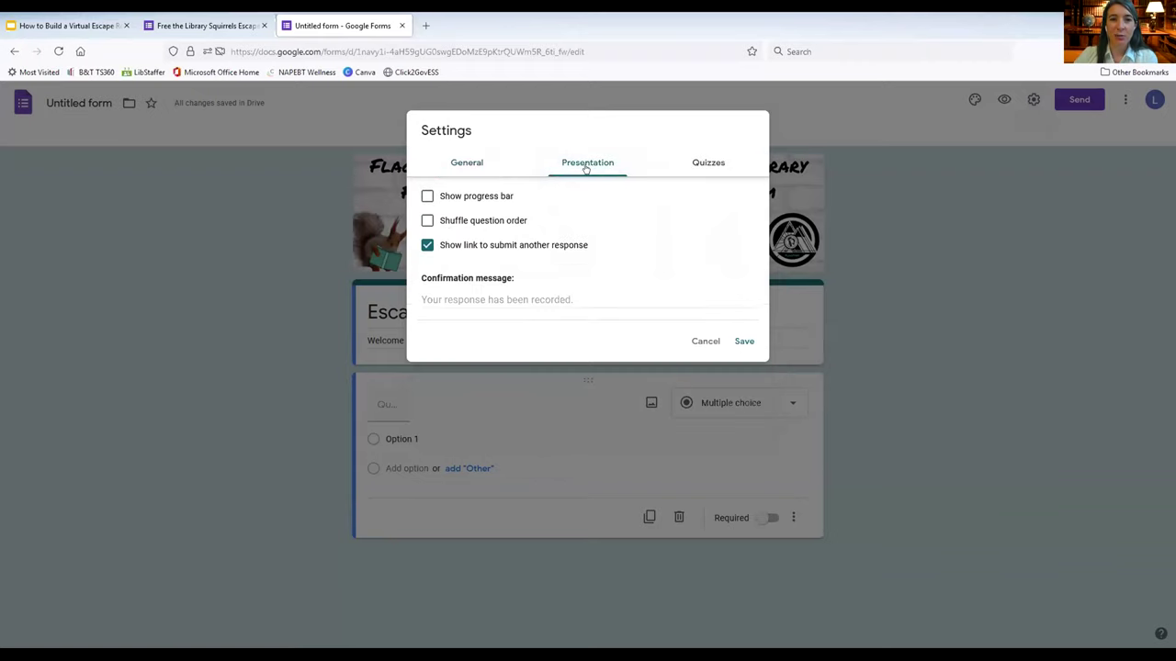
pyautogui.click(474, 299)
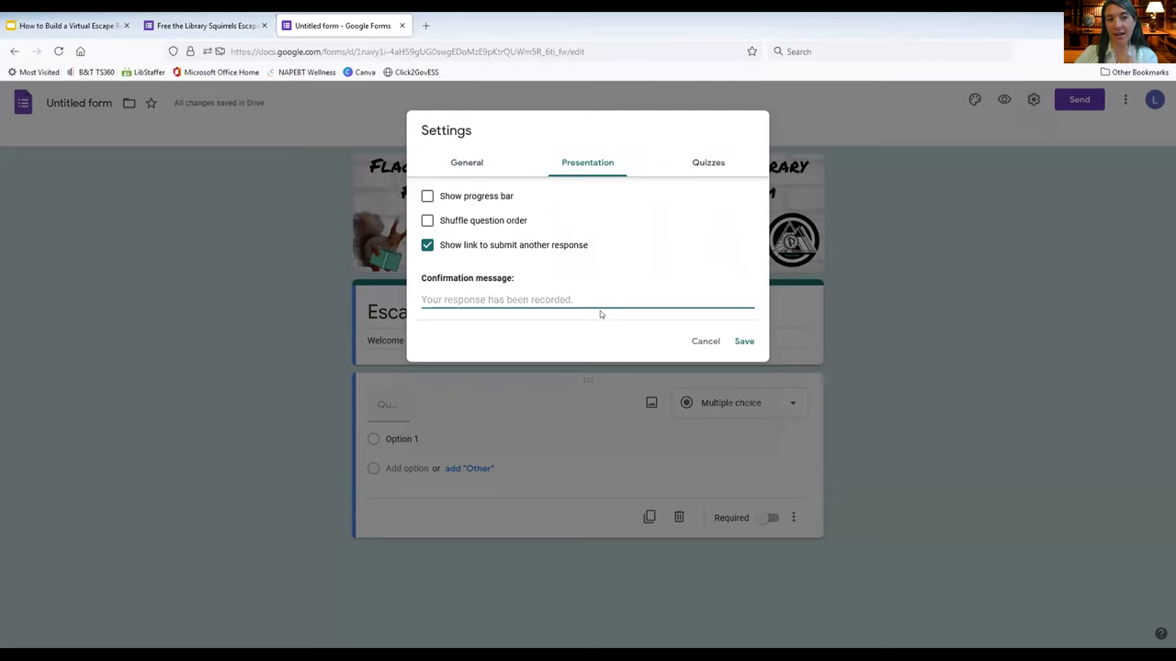
pyautogui.click(704, 344)
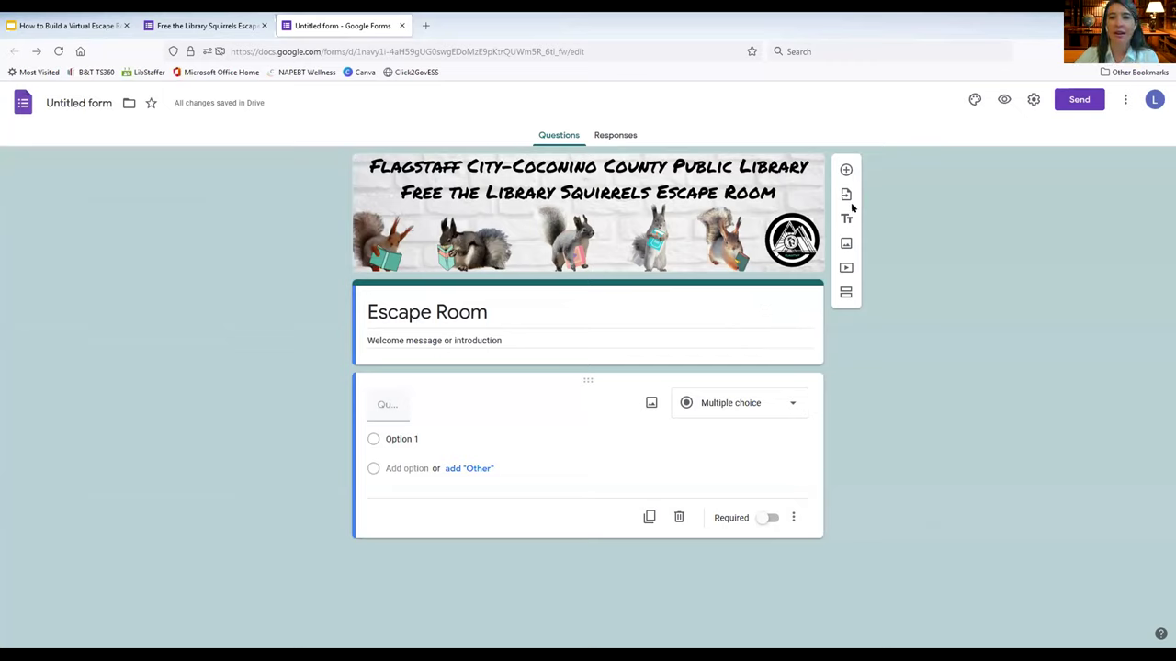
# Step: Add a second section to the form below the title and welcome message
pyautogui.click(846, 293)
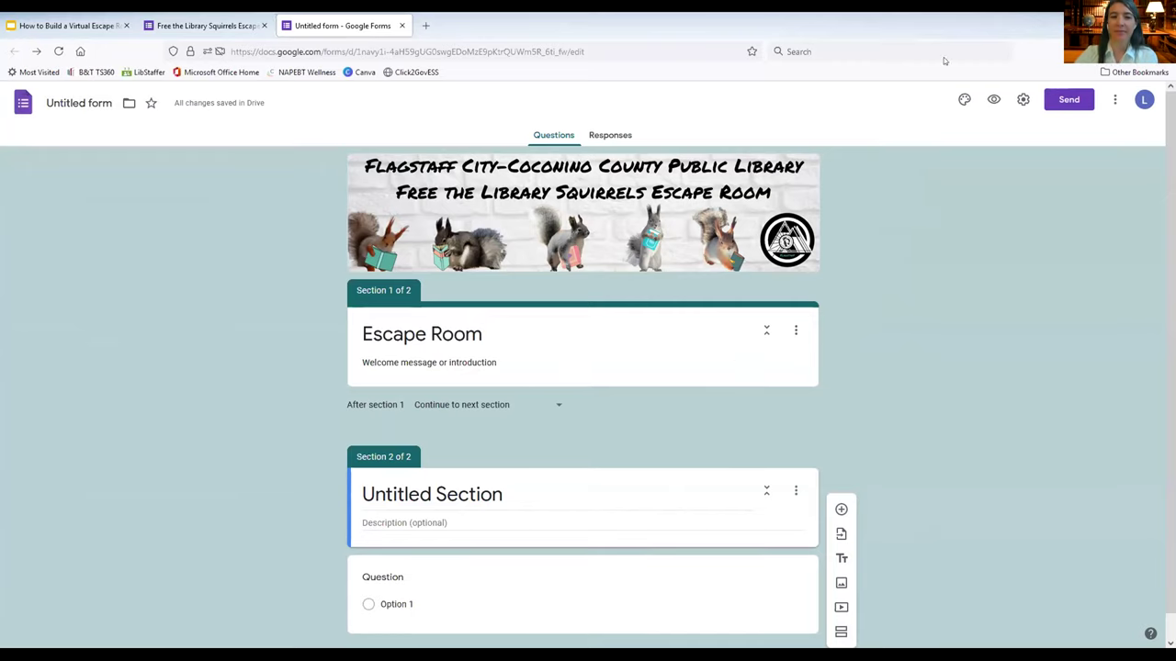
pyautogui.scroll(-1, 896, 536)
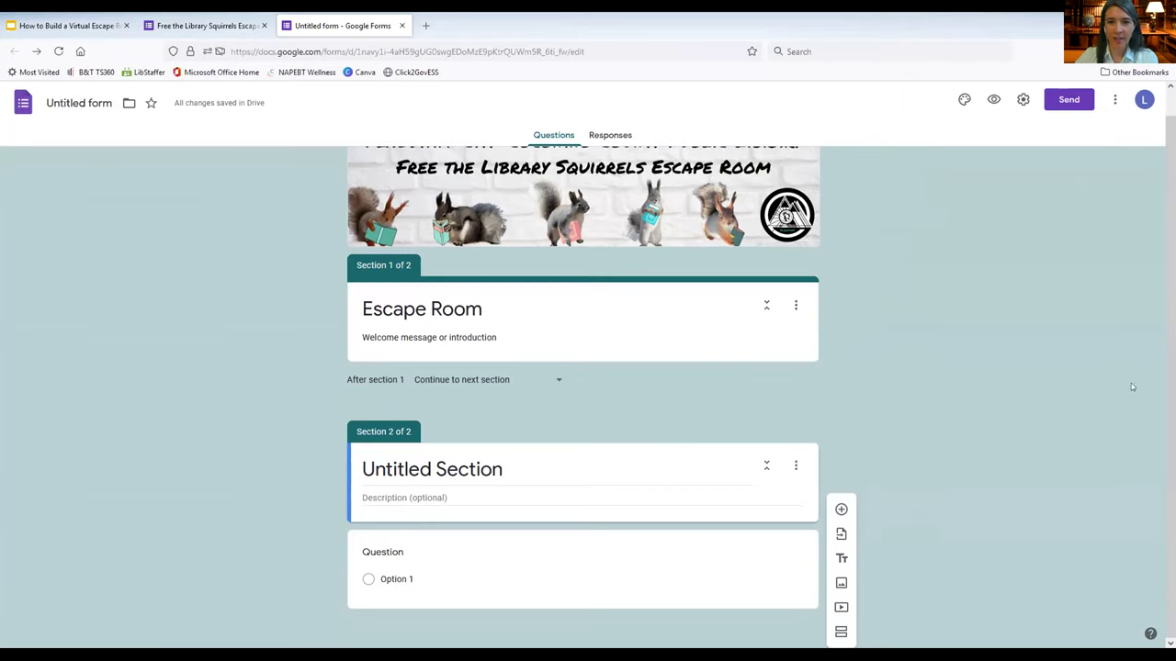
# Step: Insert the Squirrel Escape Room Intro Note image into the first section, below the welcome message
pyautogui.click(685, 300)
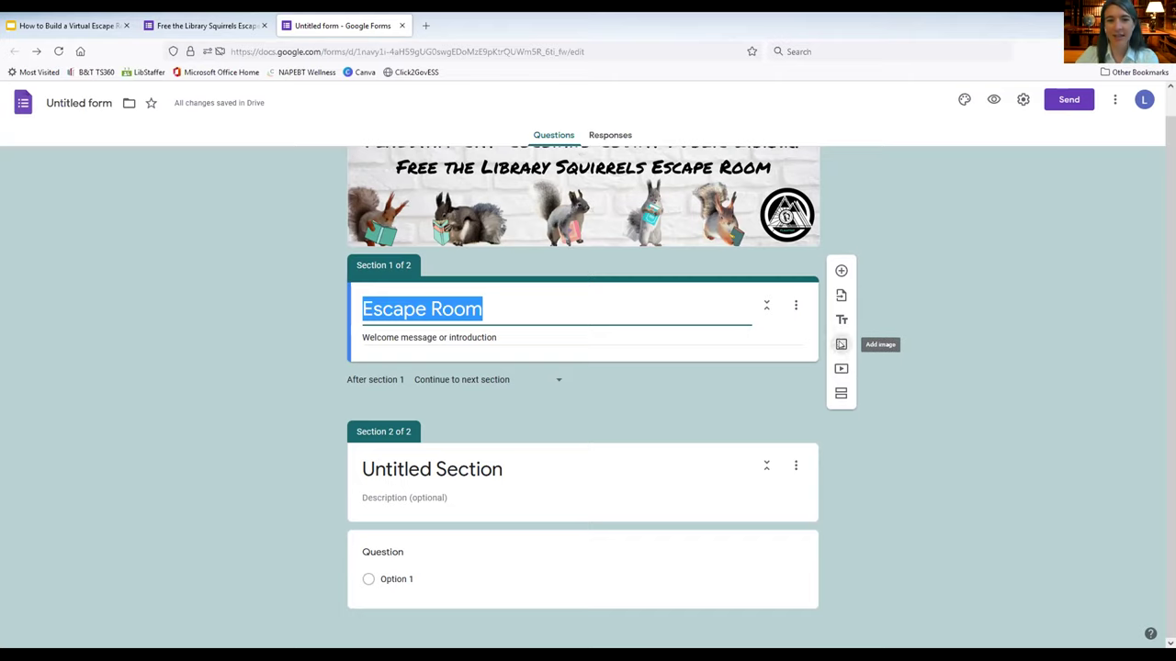
pyautogui.click(840, 344)
pyautogui.click(591, 442)
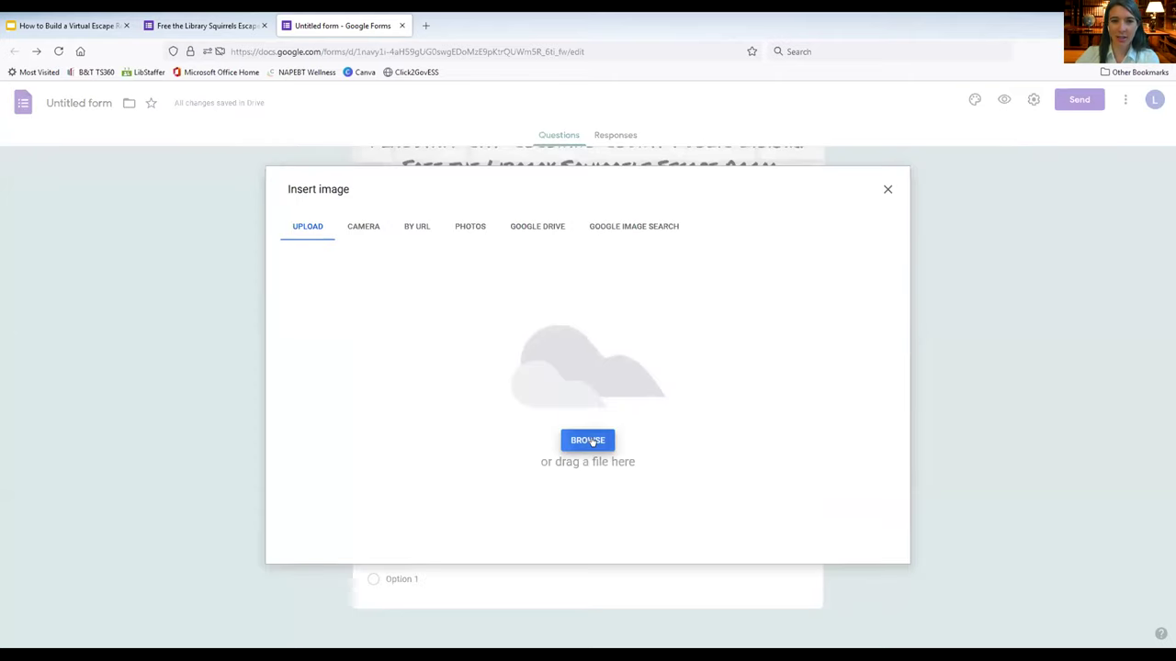
pyautogui.click(478, 110)
pyautogui.click(482, 322)
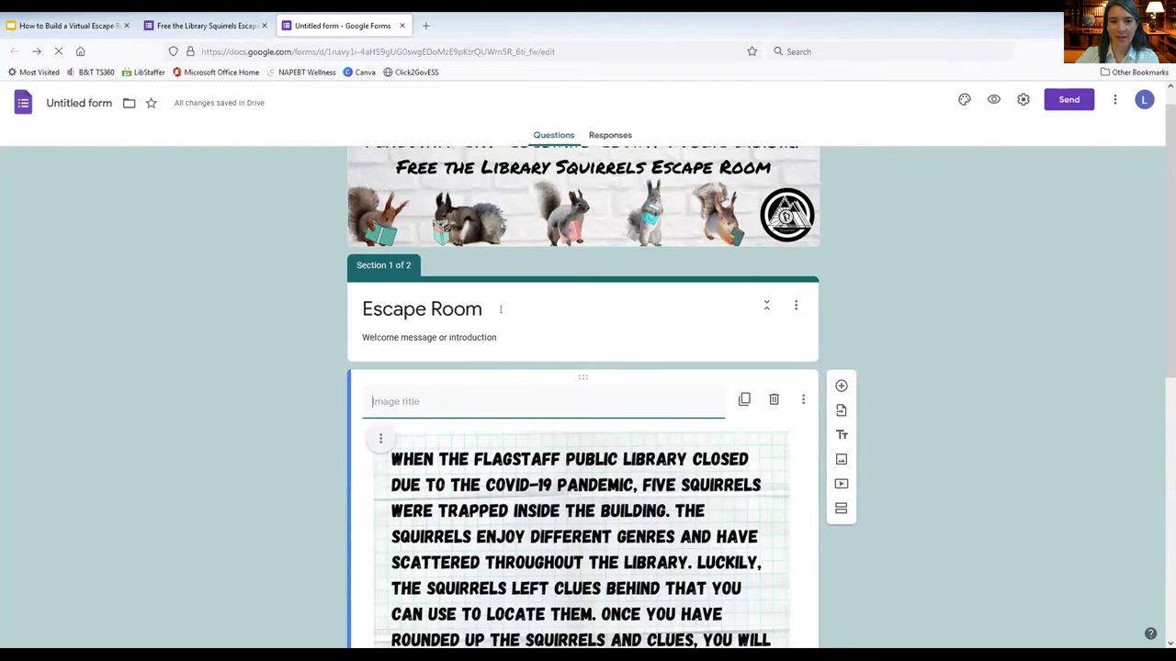
pyautogui.scroll(-1, 591, 567)
pyautogui.scroll(-1, 590, 566)
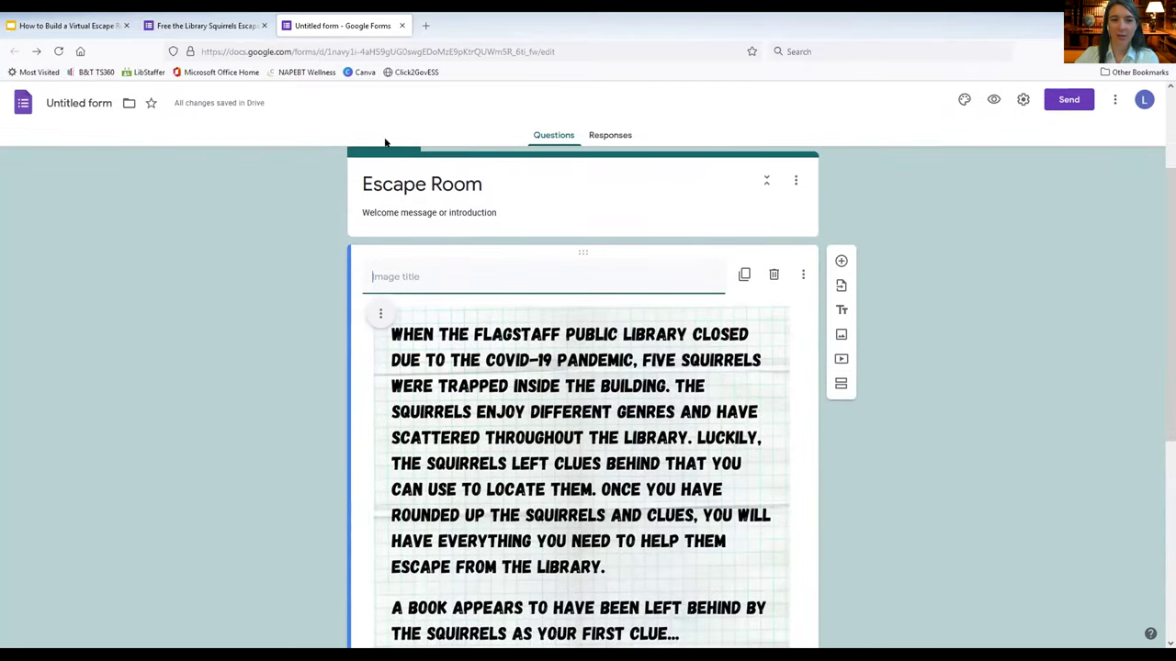
pyautogui.scroll(-1, 687, 449)
pyautogui.scroll(2, 602, 244)
# Step: Title the second section "First task" and open its description for editing
pyautogui.scroll(-6, 814, 386)
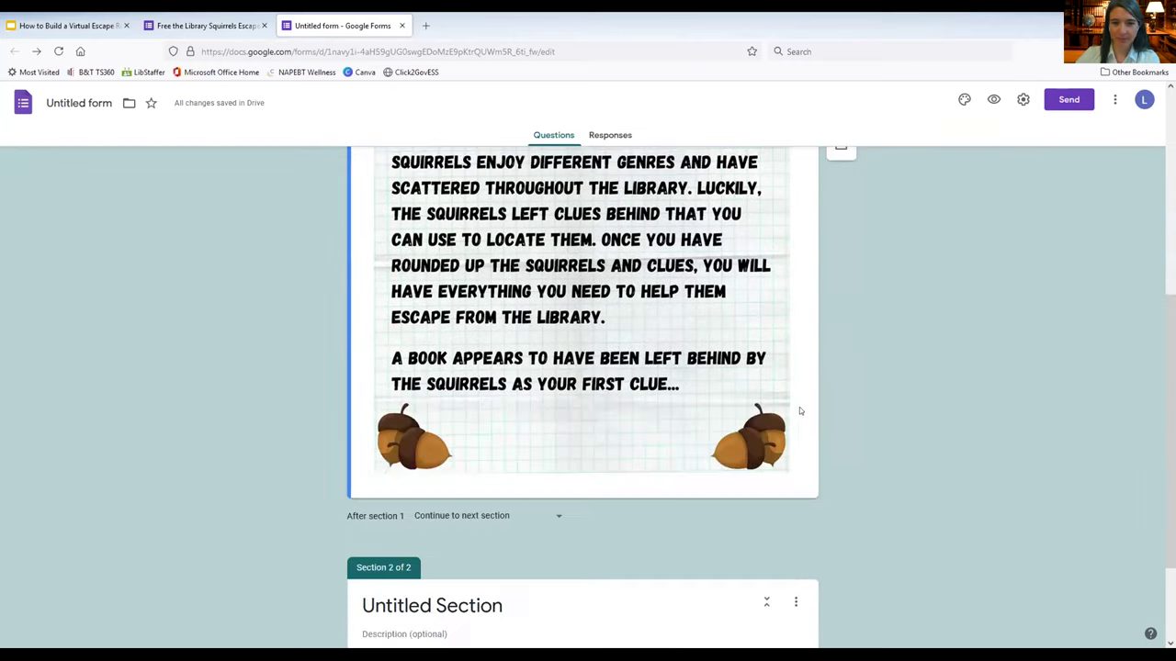
pyautogui.click(517, 472)
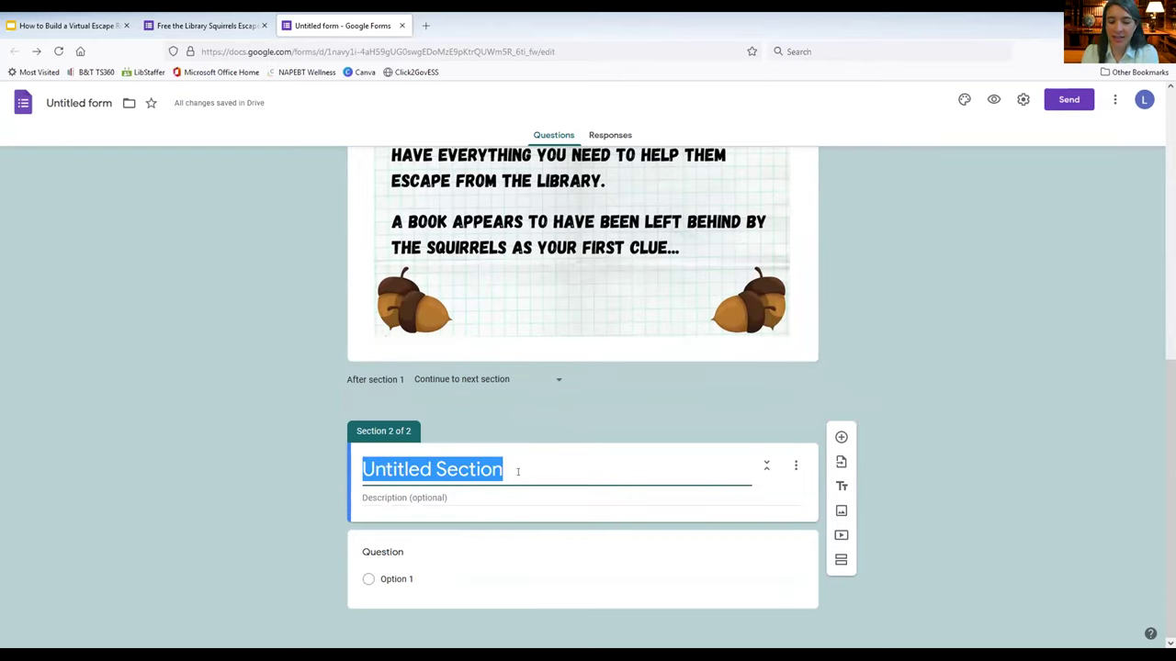
pyautogui.write('First task')
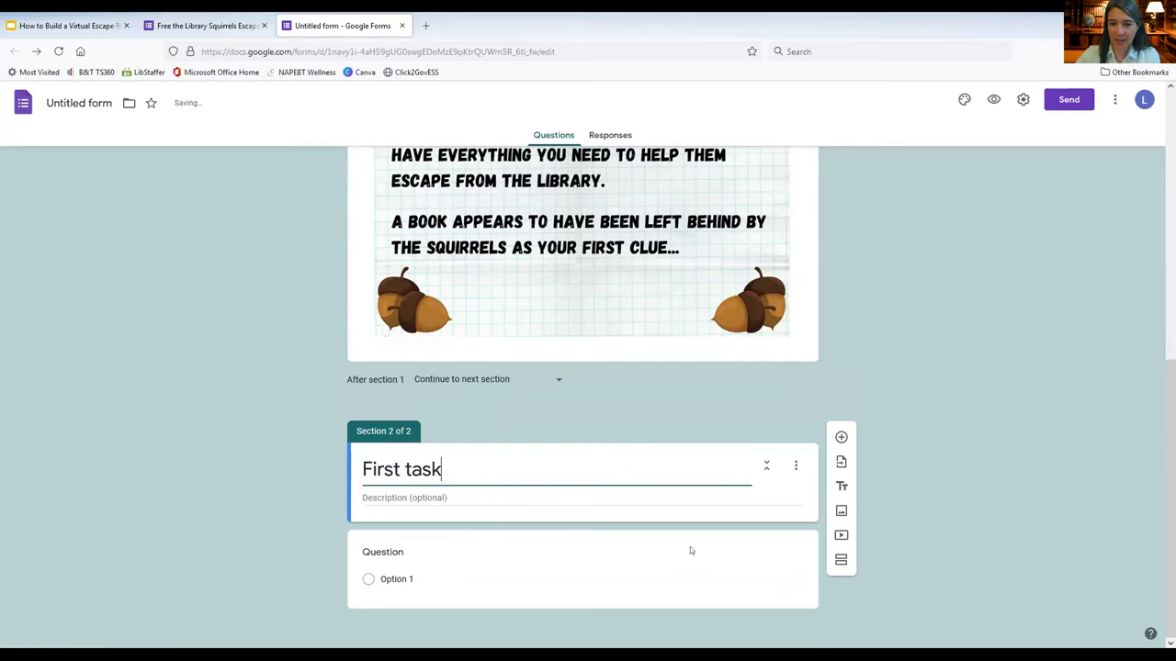
pyautogui.click(487, 492)
pyautogui.click(380, 497)
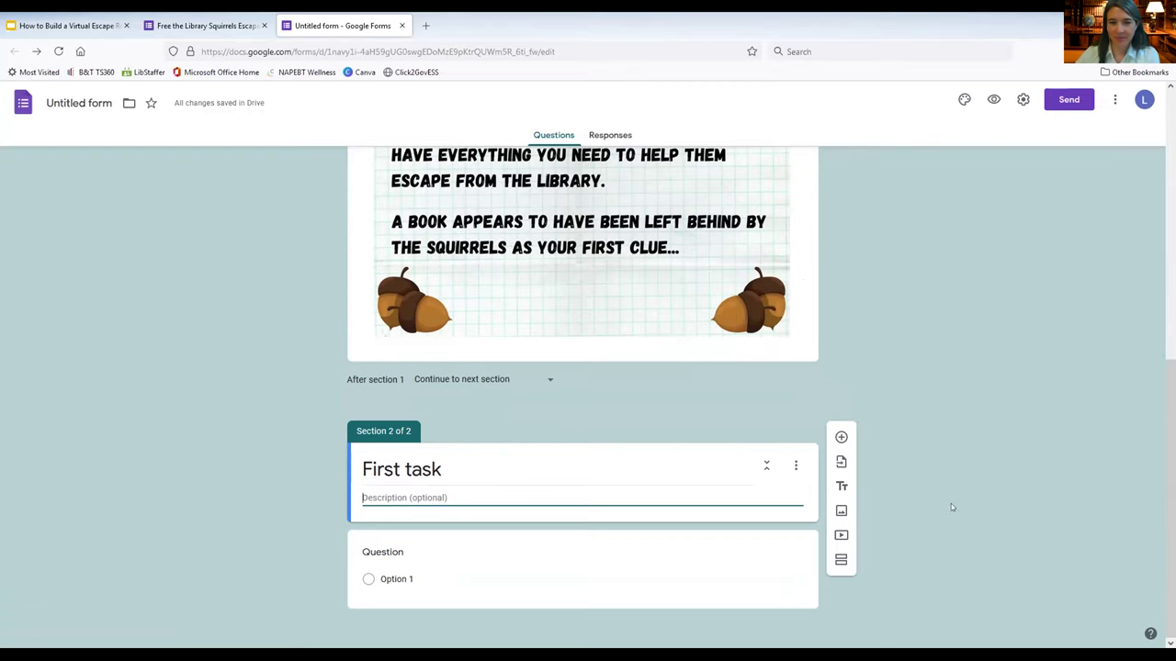
# Step: Keep the First task section's question as multiple choice and make it required
pyautogui.click(716, 555)
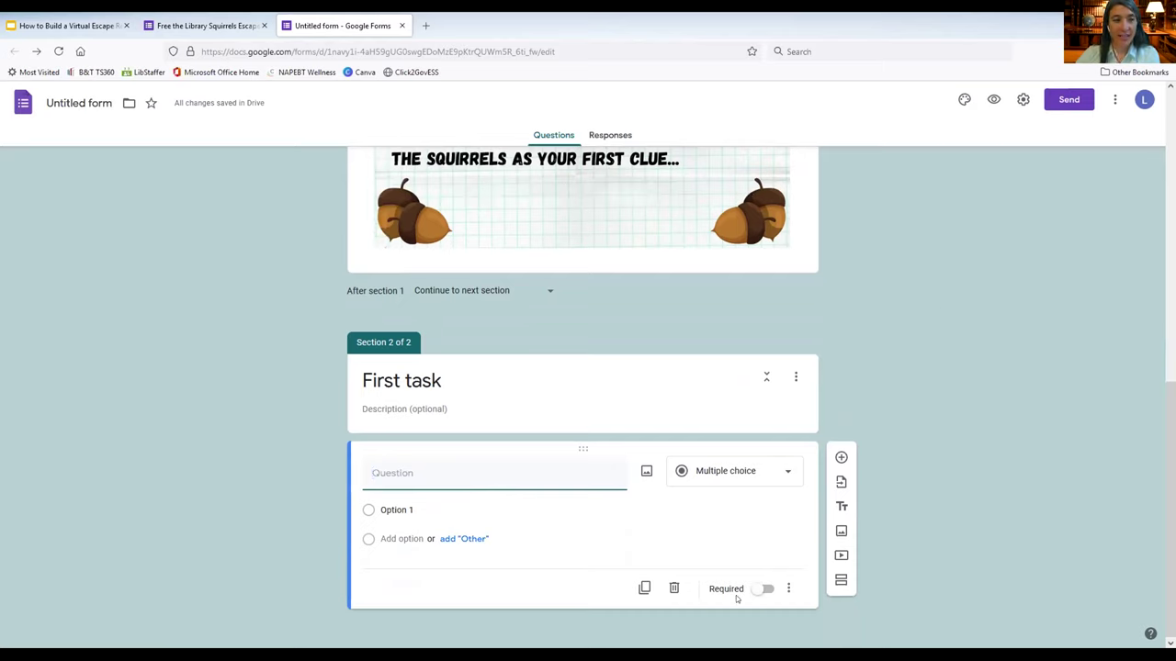
pyautogui.click(779, 471)
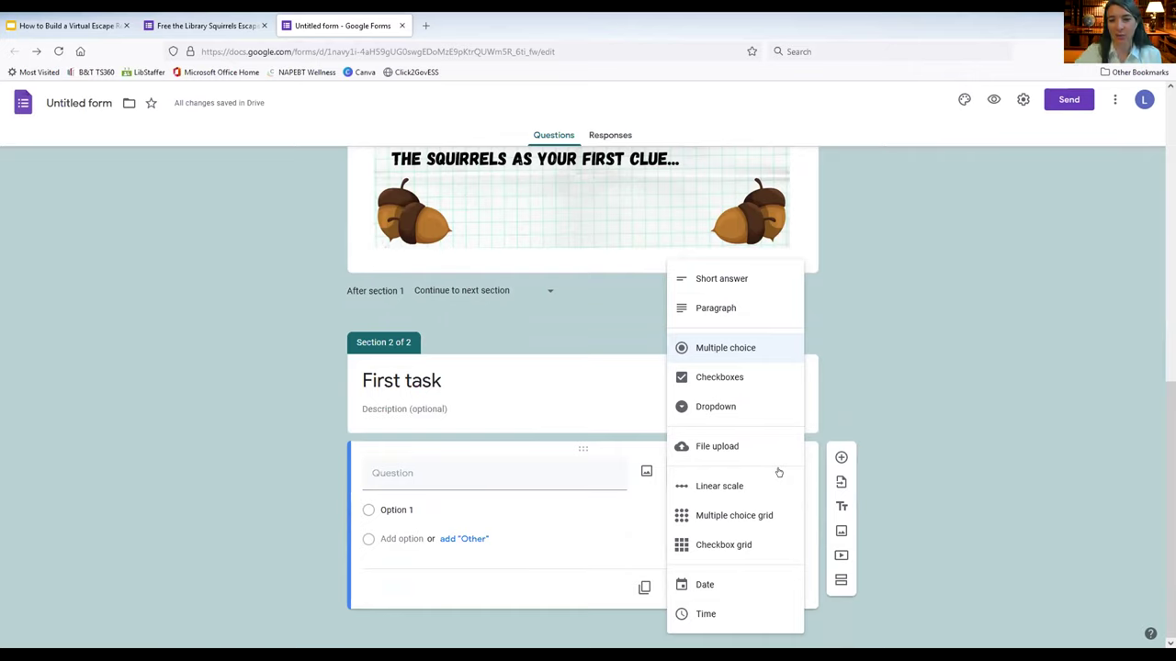
pyautogui.click(766, 353)
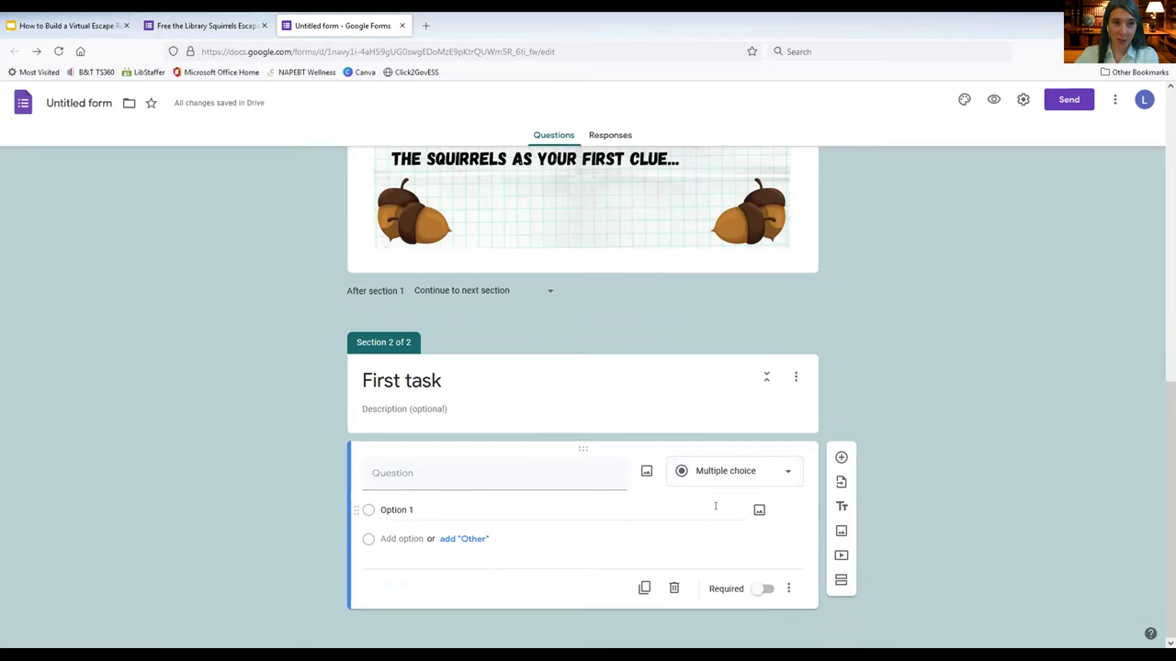
pyautogui.click(763, 590)
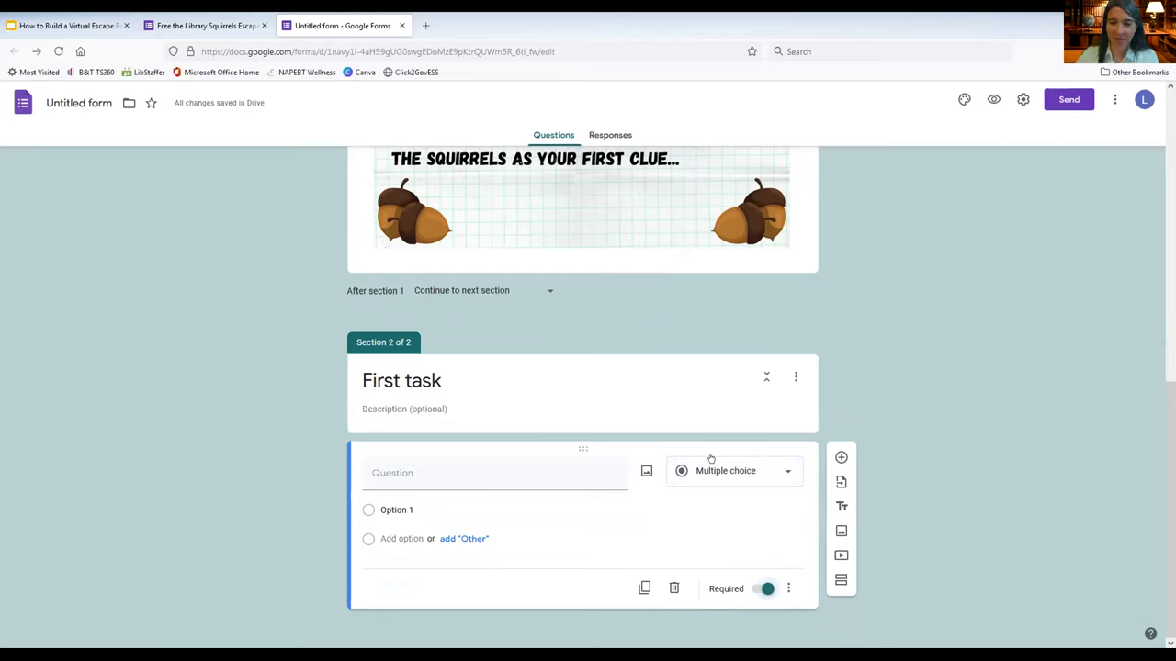
# Step: Show a description on the First task question and enable going to a section based on the answer
pyautogui.click(788, 590)
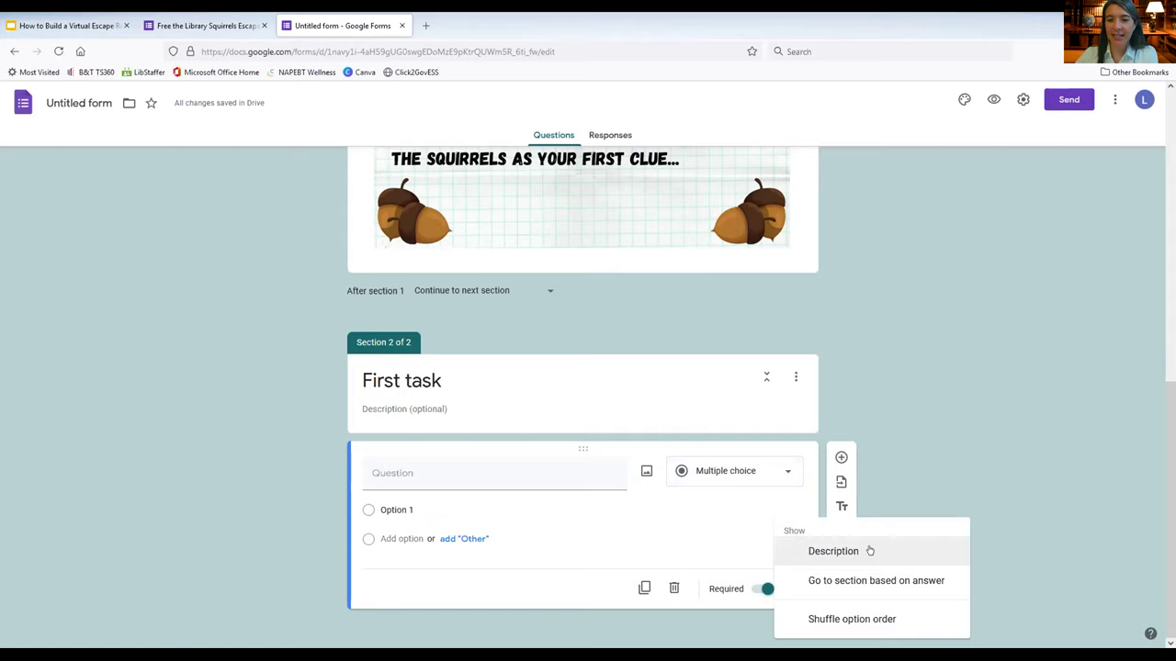
pyautogui.click(869, 551)
pyautogui.click(787, 617)
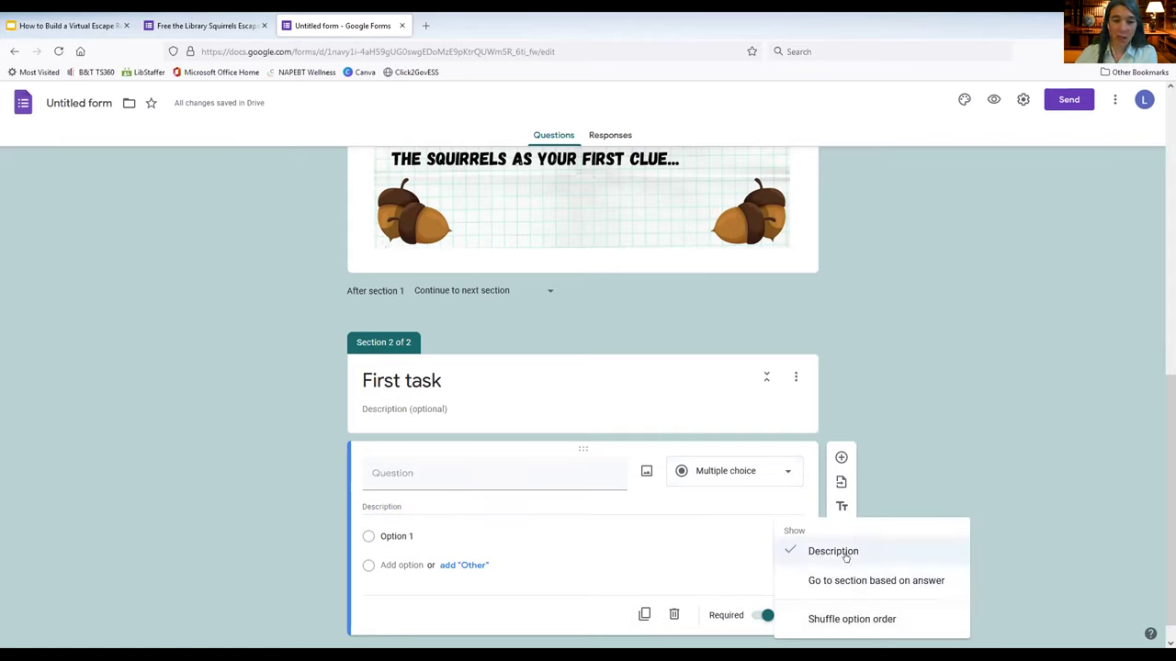
pyautogui.click(900, 588)
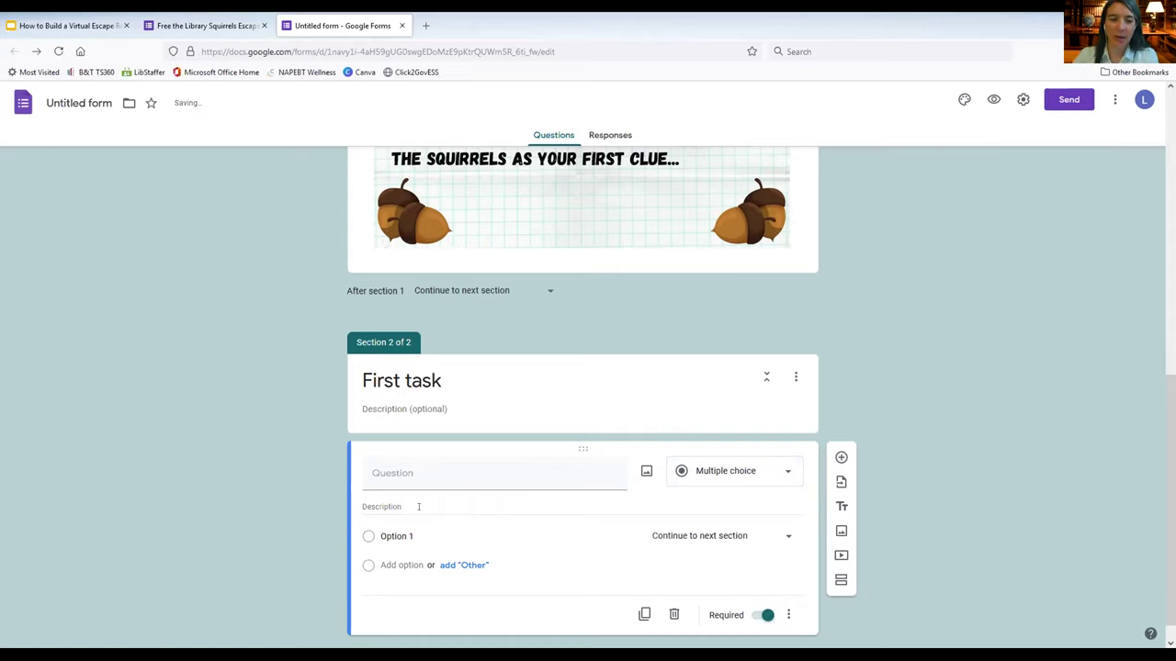
# Step: Enter "First question!" as the question text in the First task section
pyautogui.click(473, 476)
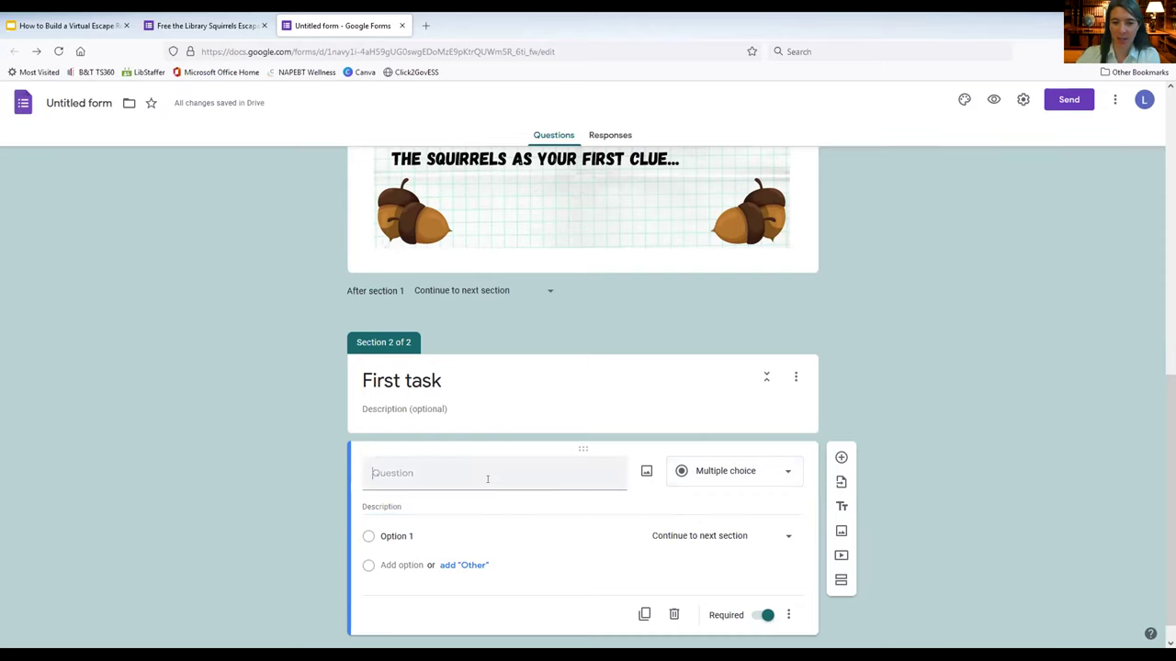
pyautogui.write('First')
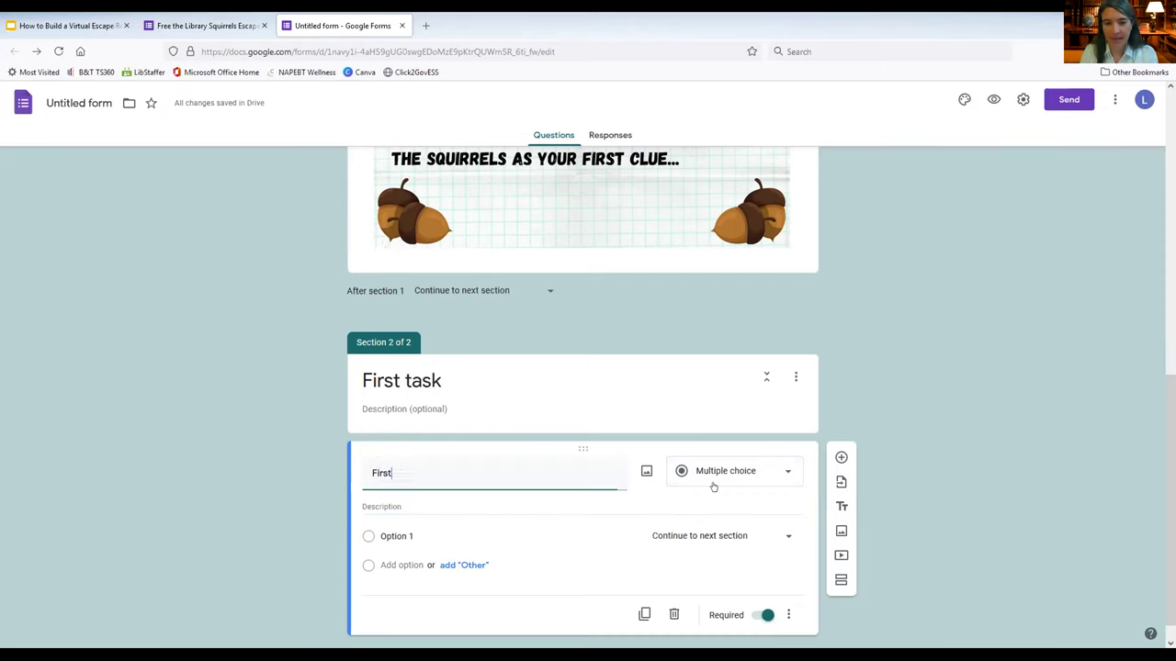
pyautogui.write(' questions')
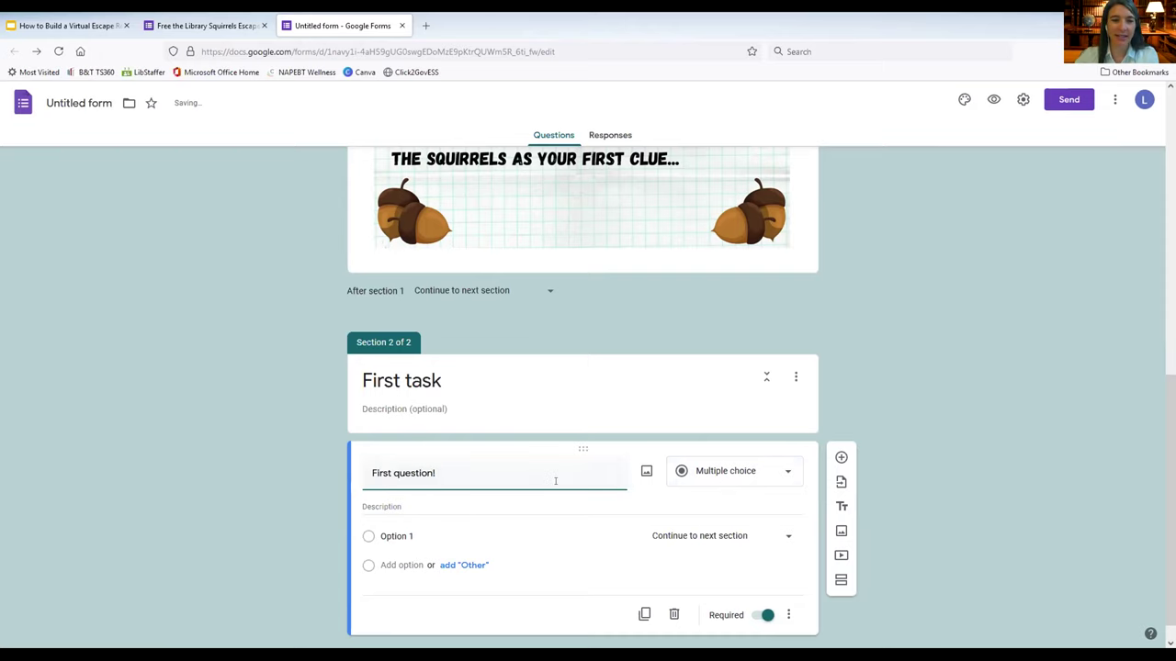
# Step: Give the first question three answer options: Correct, Incorrect and Wrong
pyautogui.click(430, 535)
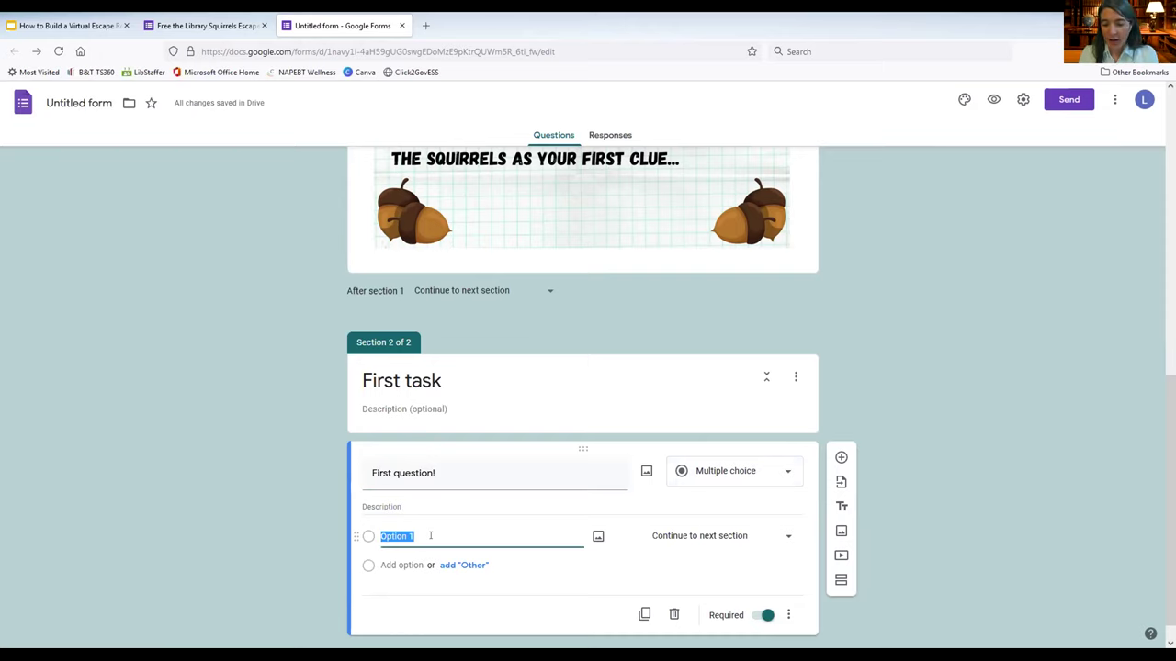
pyautogui.write('Correct')
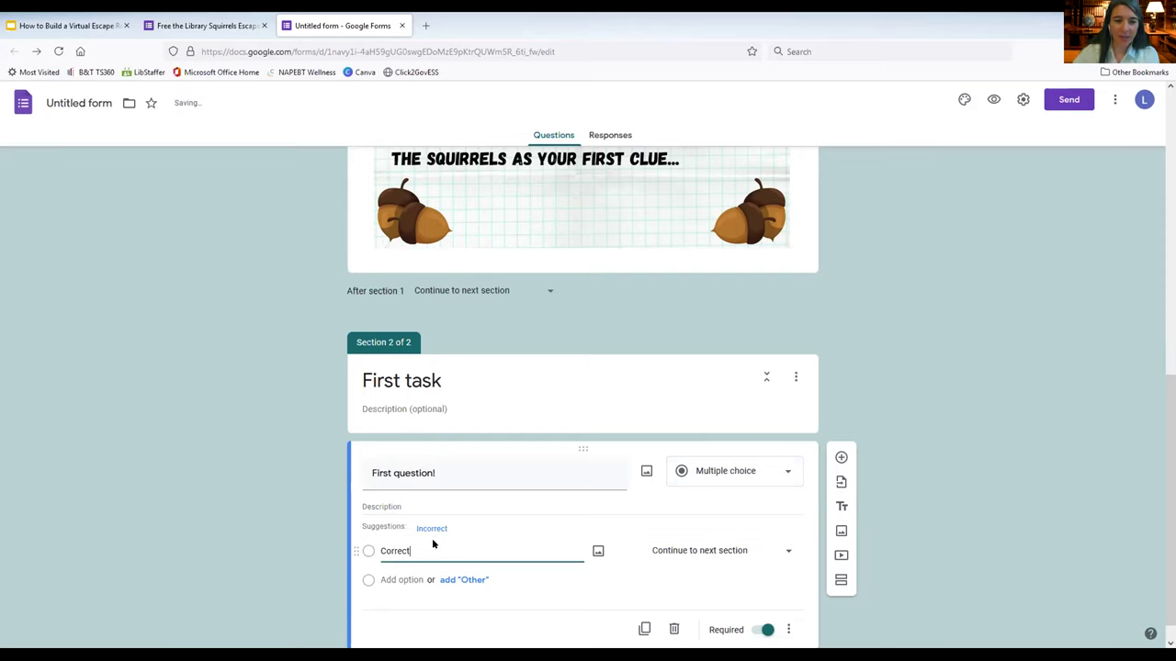
pyautogui.press('Return')
pyautogui.click(440, 570)
pyautogui.press('Return')
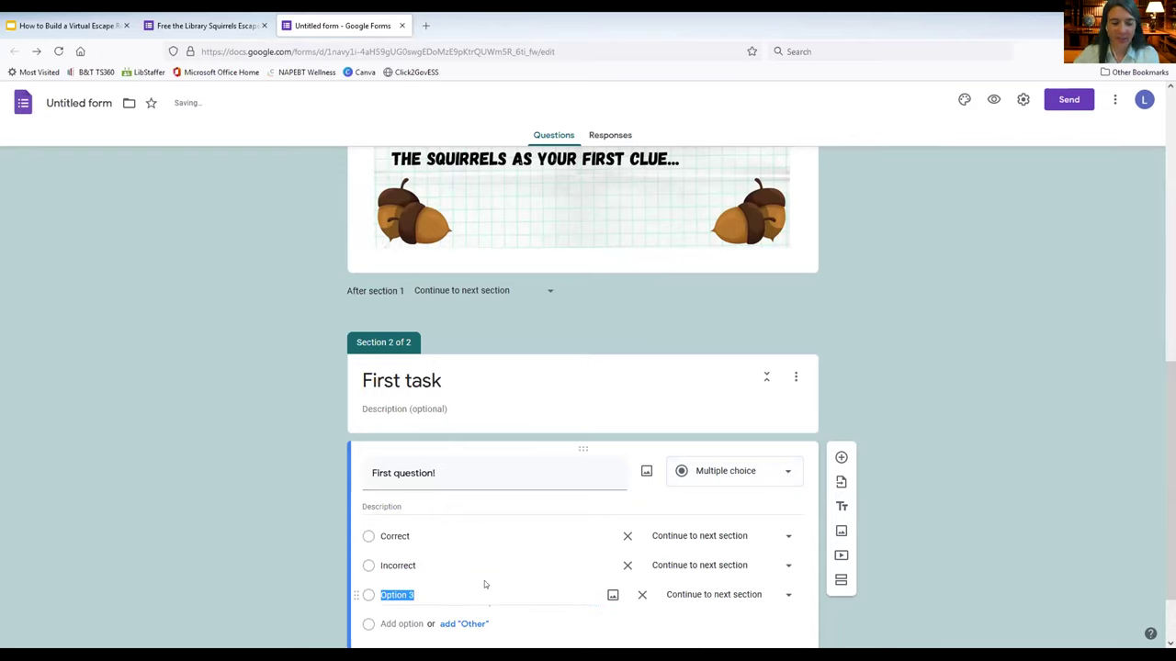
pyautogui.write('Wrong')
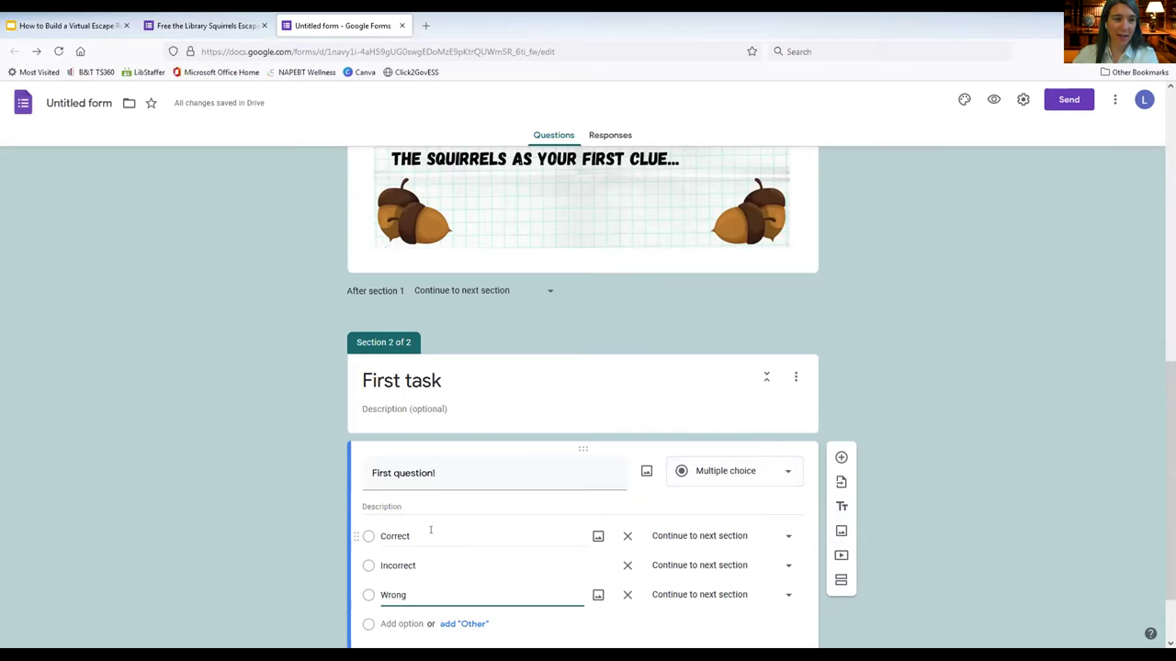
# Step: Add a third section after the first question, title it "Try again!" and open its description for editing
pyautogui.scroll(-2, 738, 572)
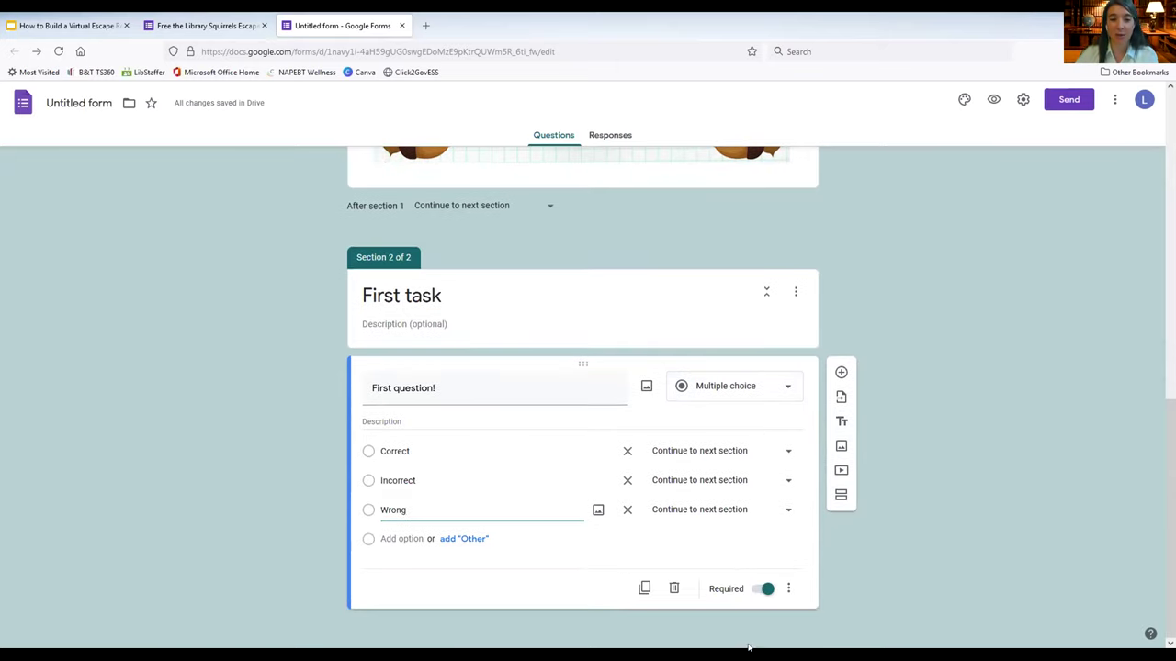
pyautogui.click(841, 497)
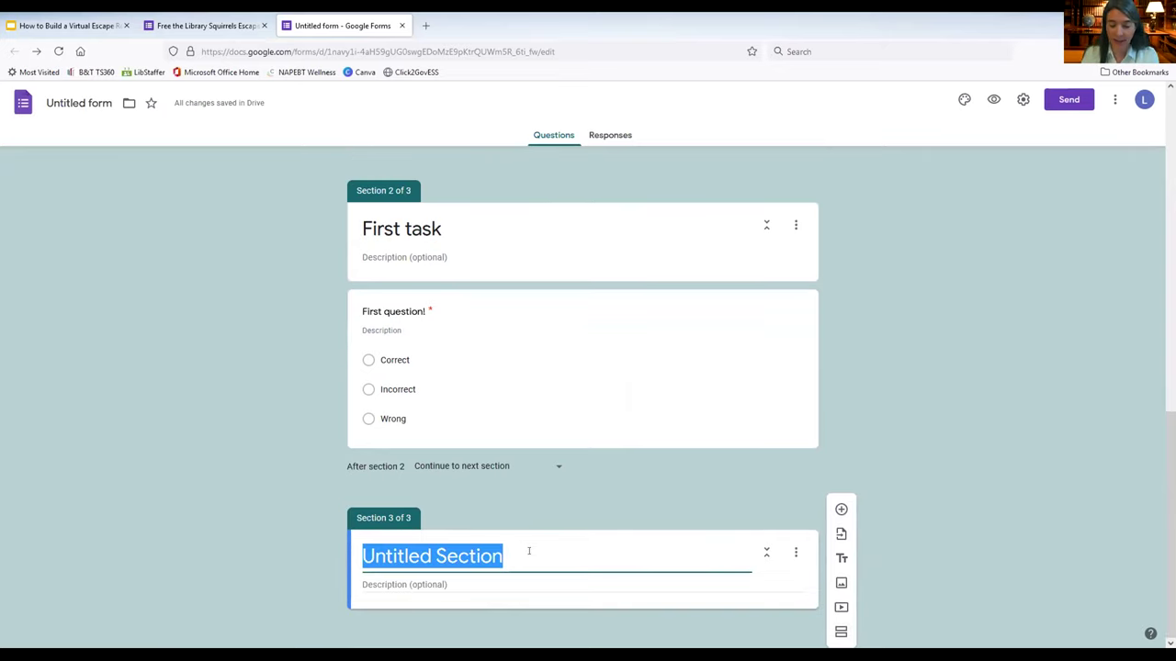
pyautogui.write('Try again!')
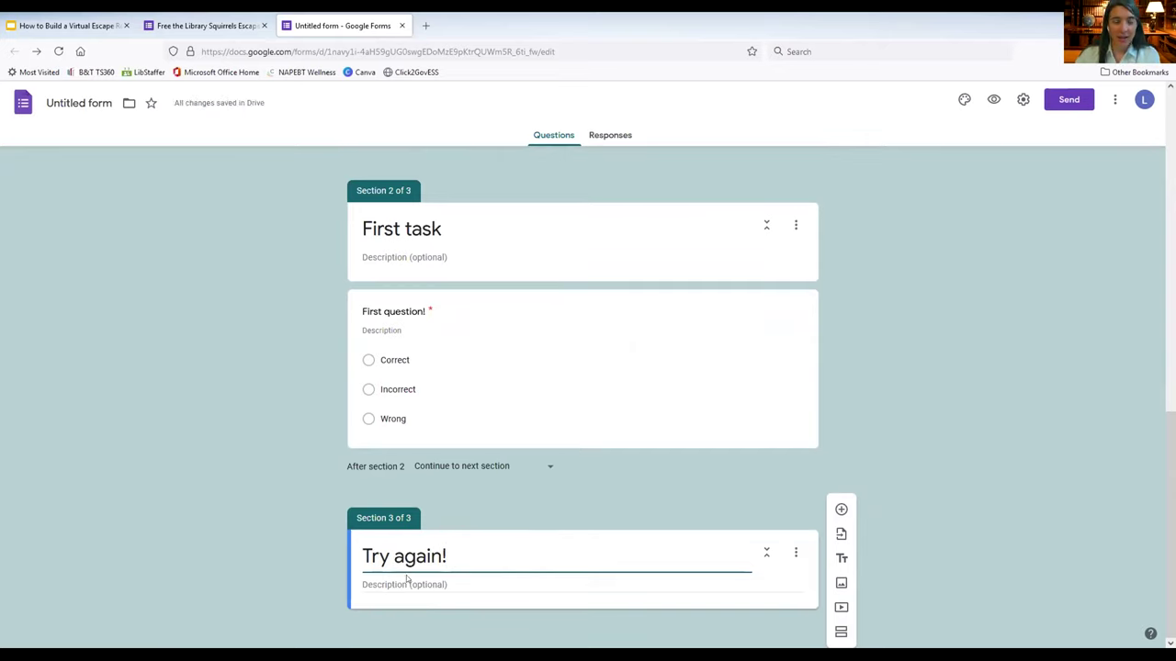
pyautogui.click(474, 584)
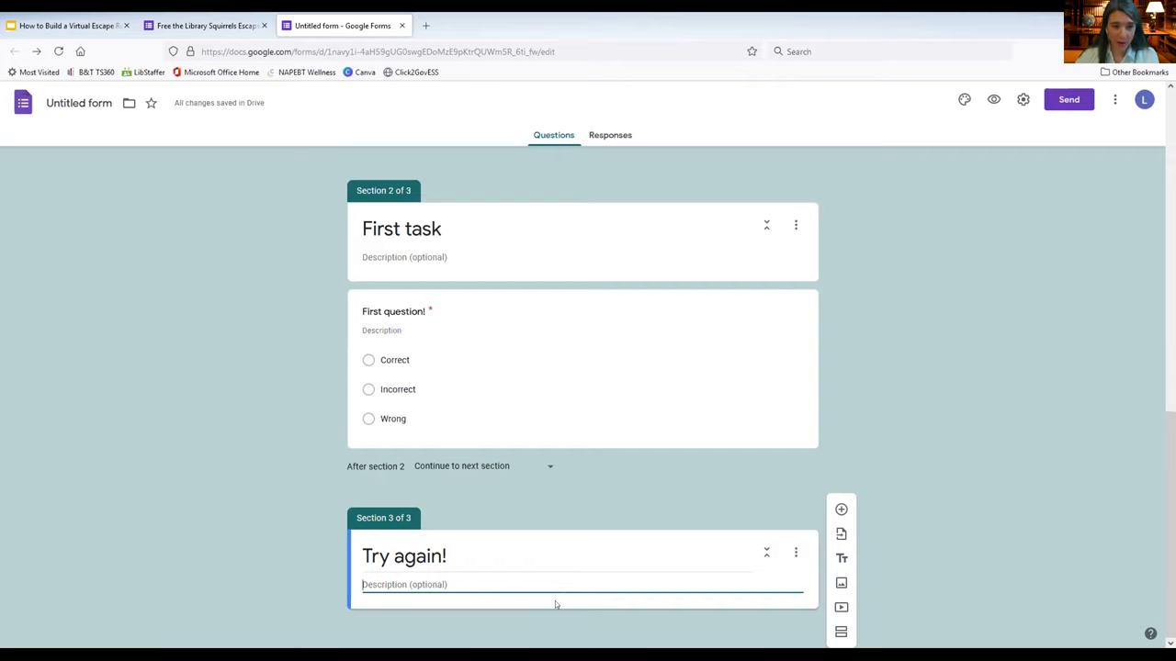
# Step: Add a fourth section after the "Try again!" section and title it "Congratulations!"
pyautogui.click(841, 634)
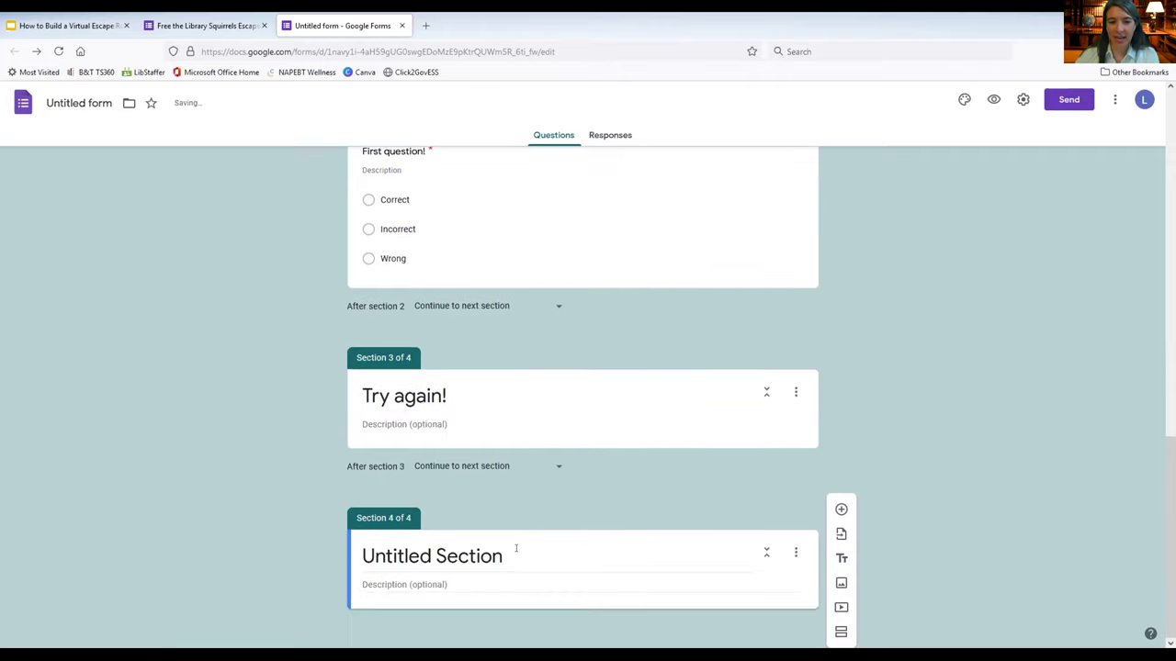
pyautogui.write('Congra')
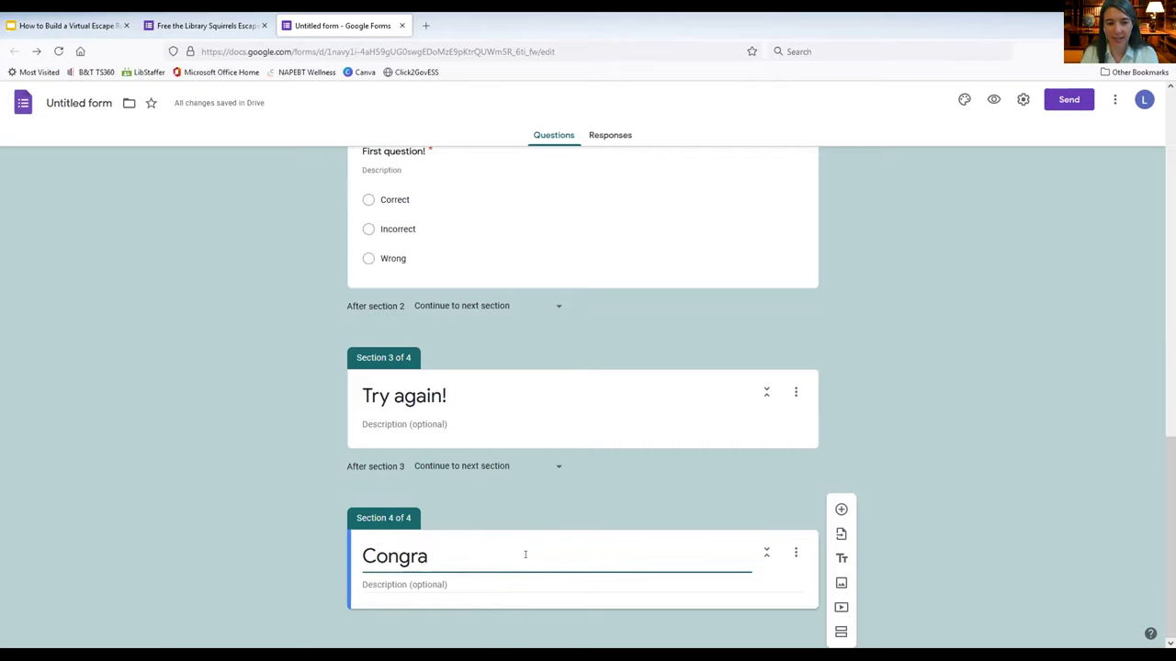
pyautogui.write('tulationS')
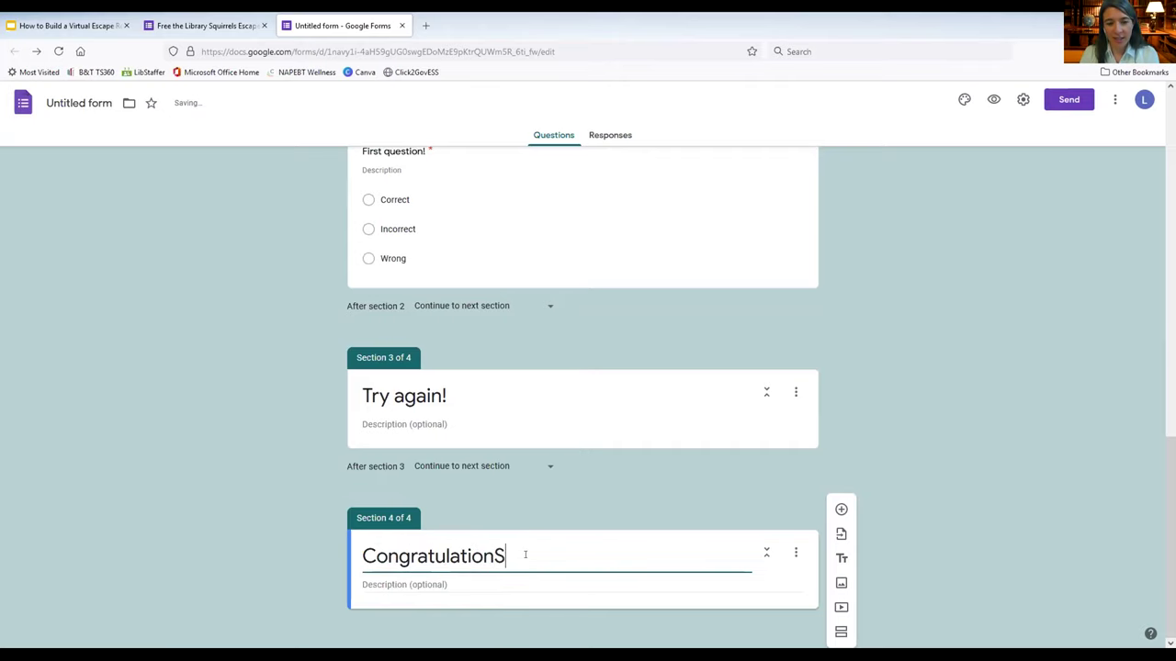
pyautogui.press('BackSpace')
pyautogui.write('s!')
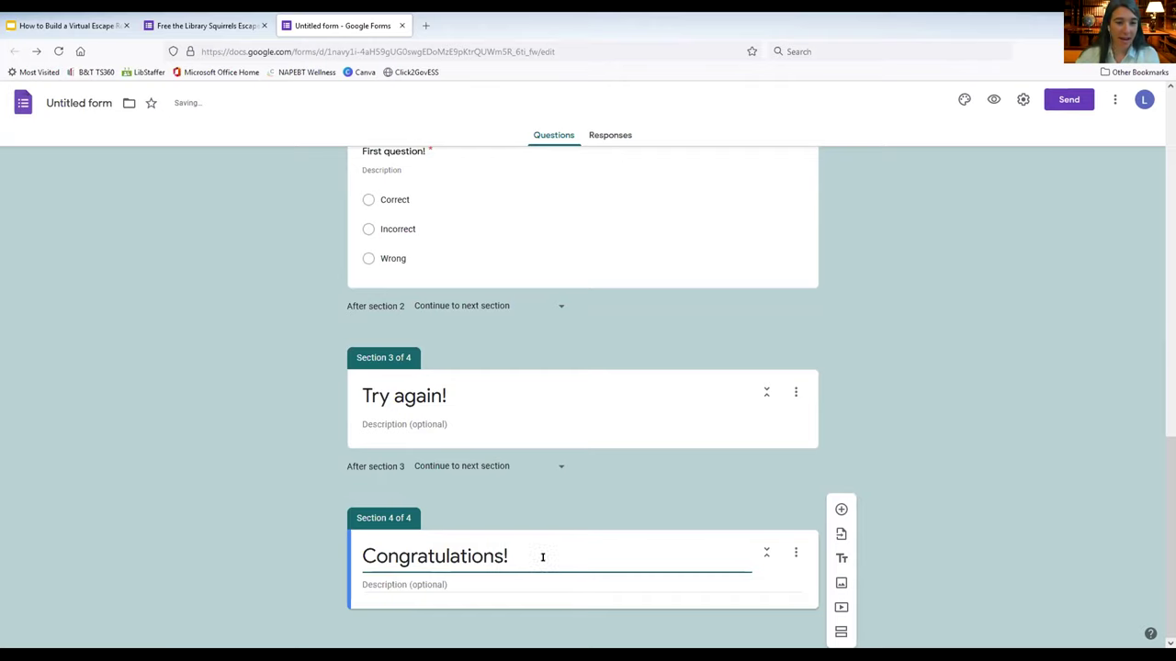
# Step: Route the first question's Correct answer to section 4 (Congratulations!) and both Incorrect and Wrong to section 3 (Try again!)
pyautogui.scroll(1, 903, 536)
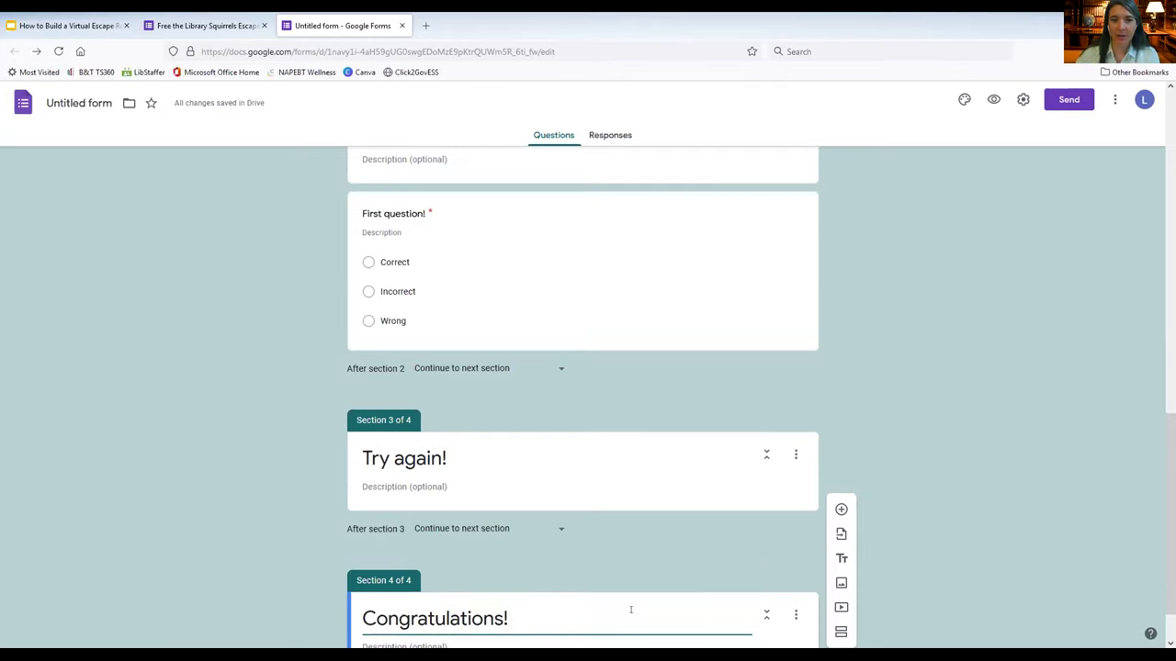
pyautogui.scroll(2, 919, 414)
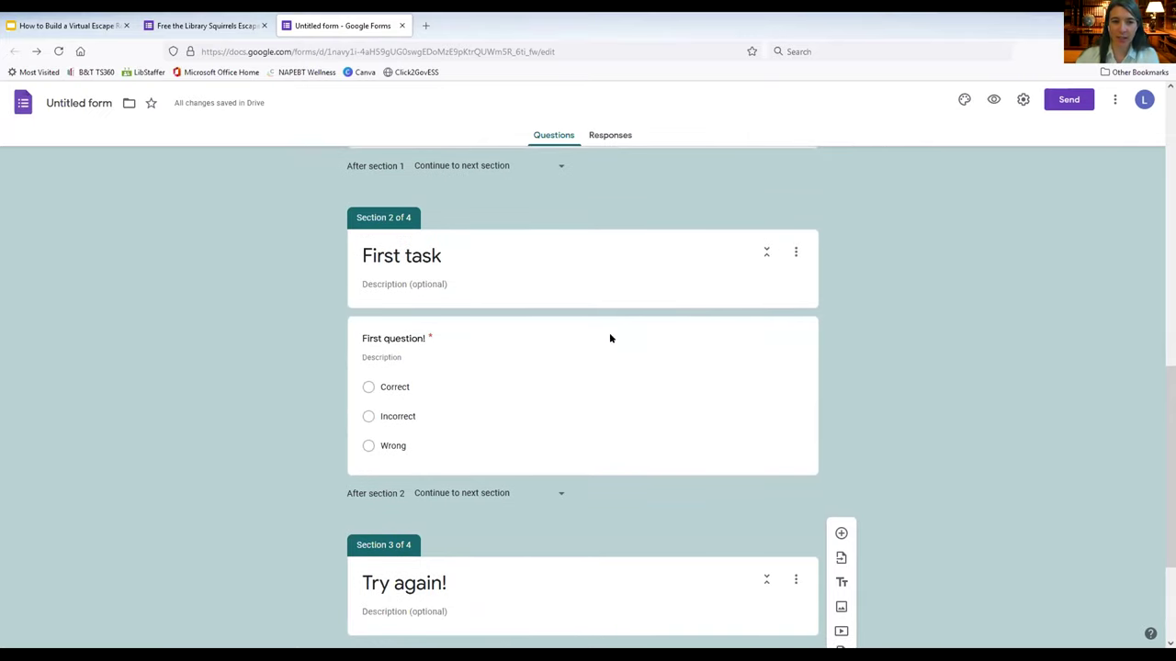
pyautogui.click(611, 334)
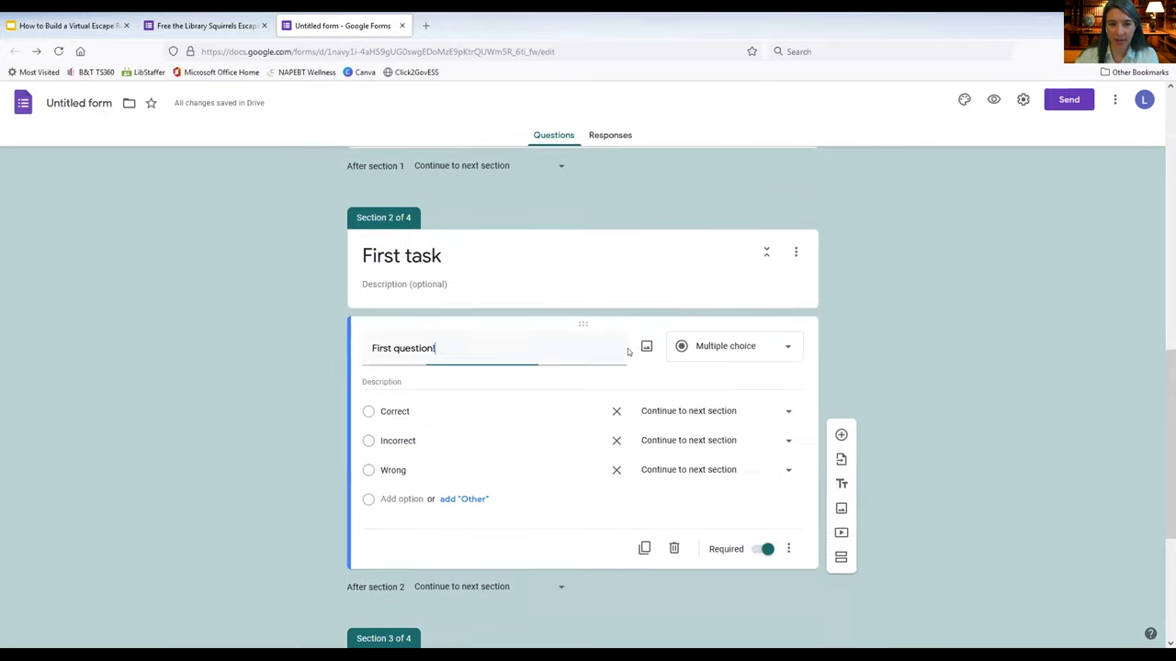
pyautogui.click(749, 418)
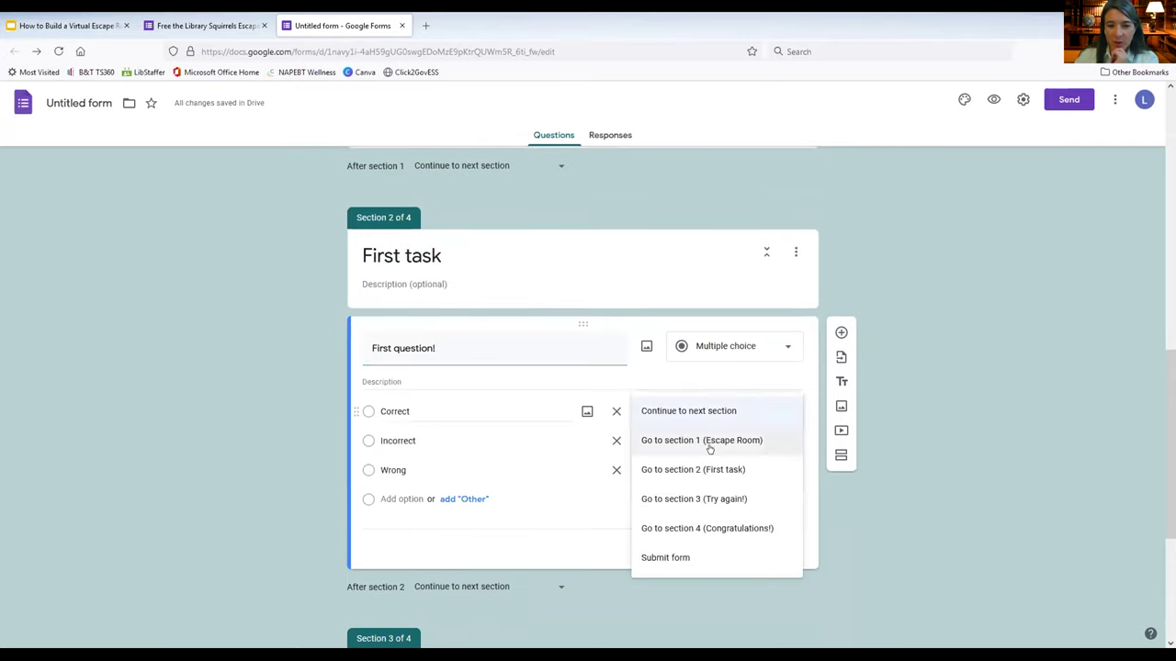
pyautogui.click(742, 530)
pyautogui.click(741, 442)
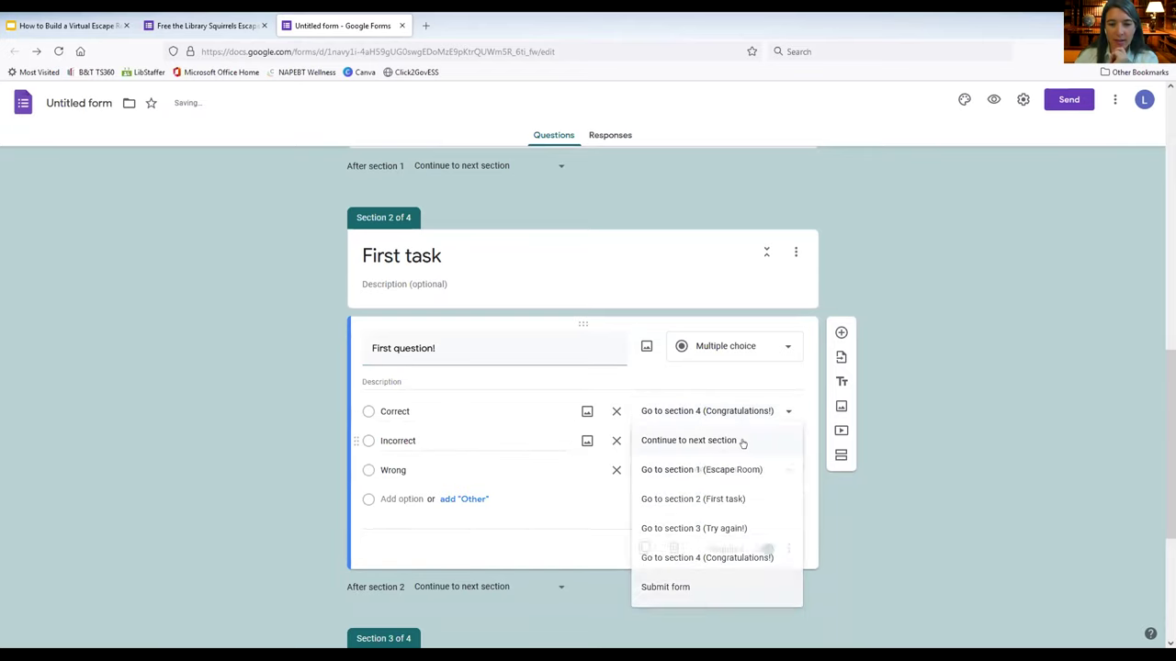
pyautogui.click(744, 529)
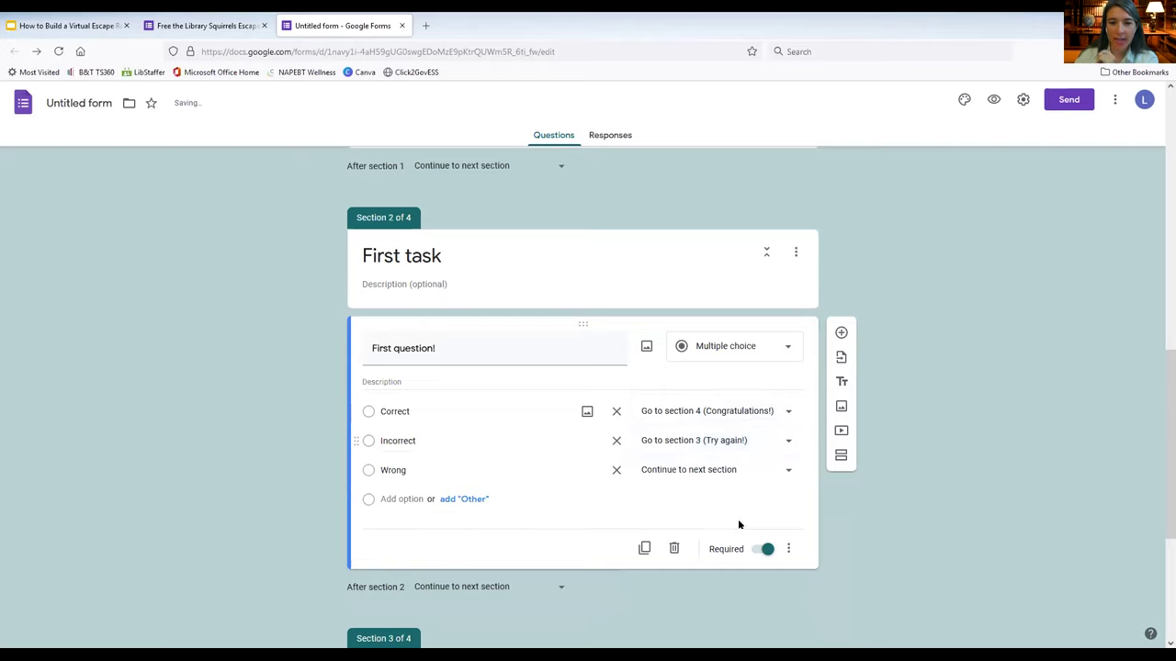
pyautogui.click(725, 472)
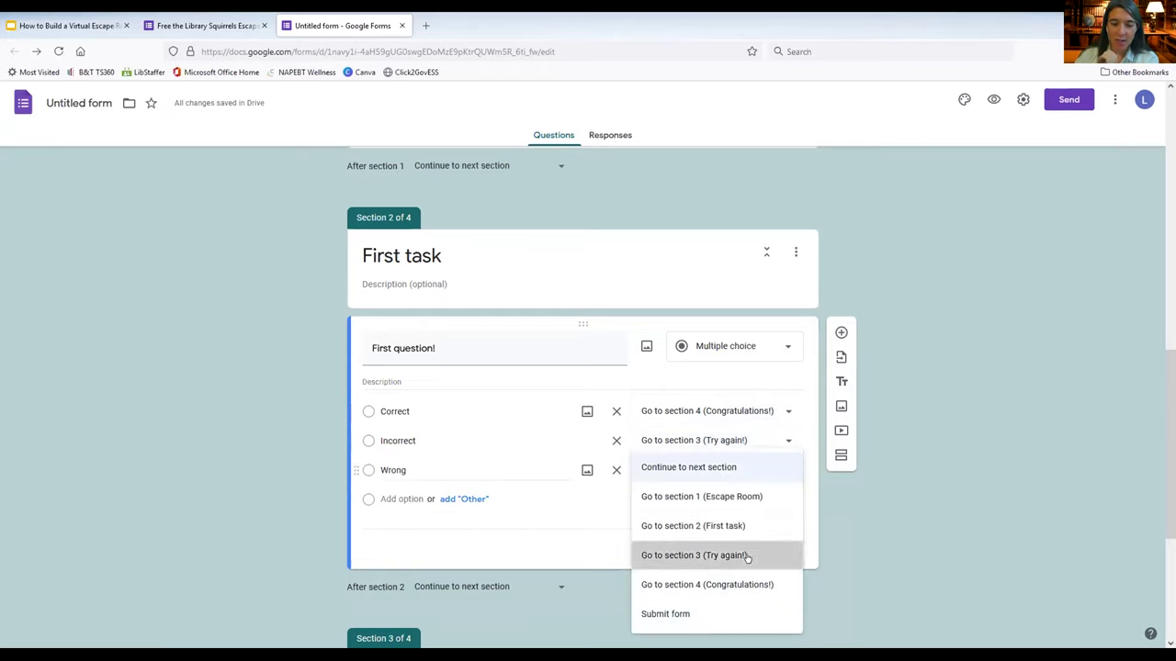
pyautogui.click(748, 557)
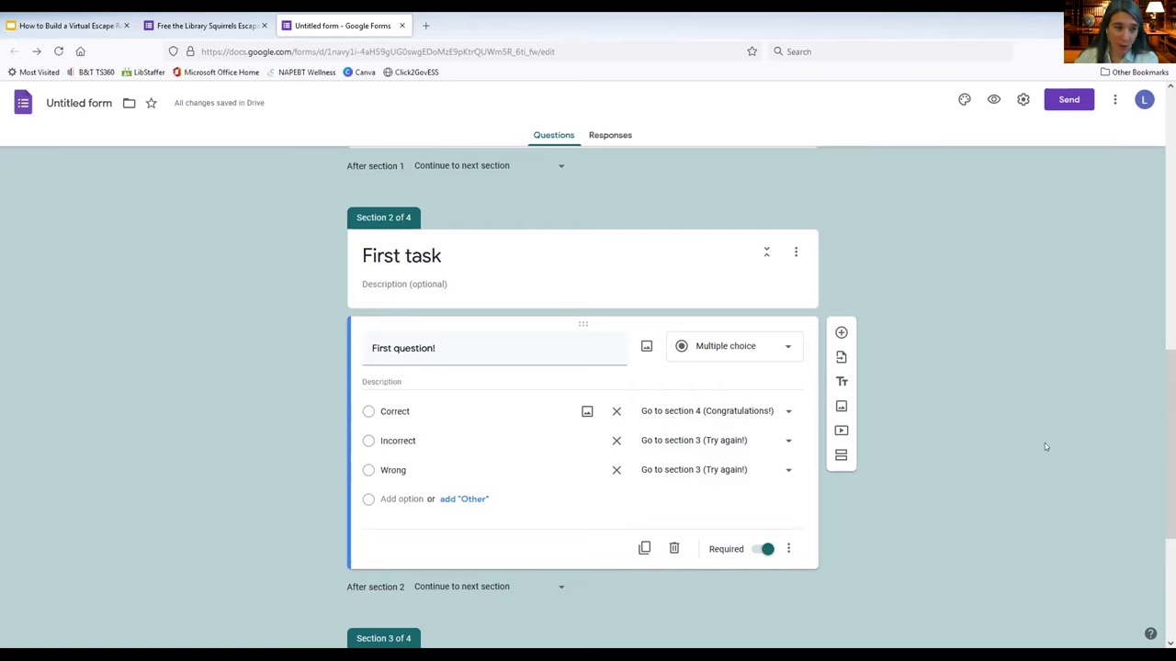
# Step: Add a short answer question to the "Congratulations!" section and make it required
pyautogui.scroll(-1, 1067, 460)
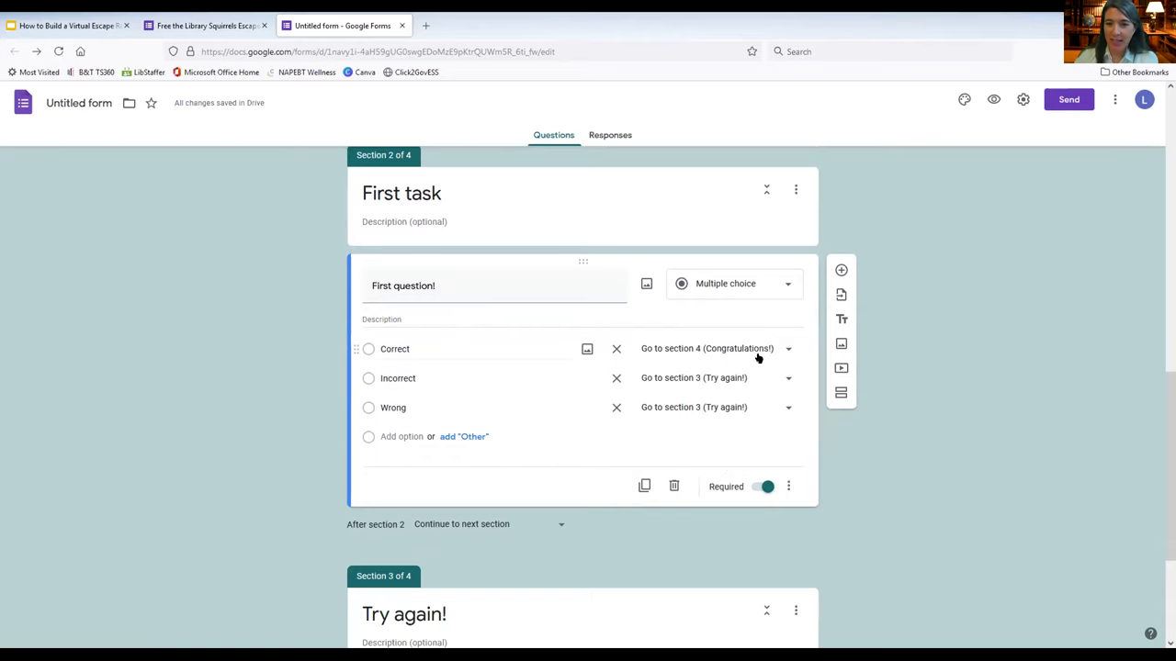
pyautogui.scroll(-3, 1063, 397)
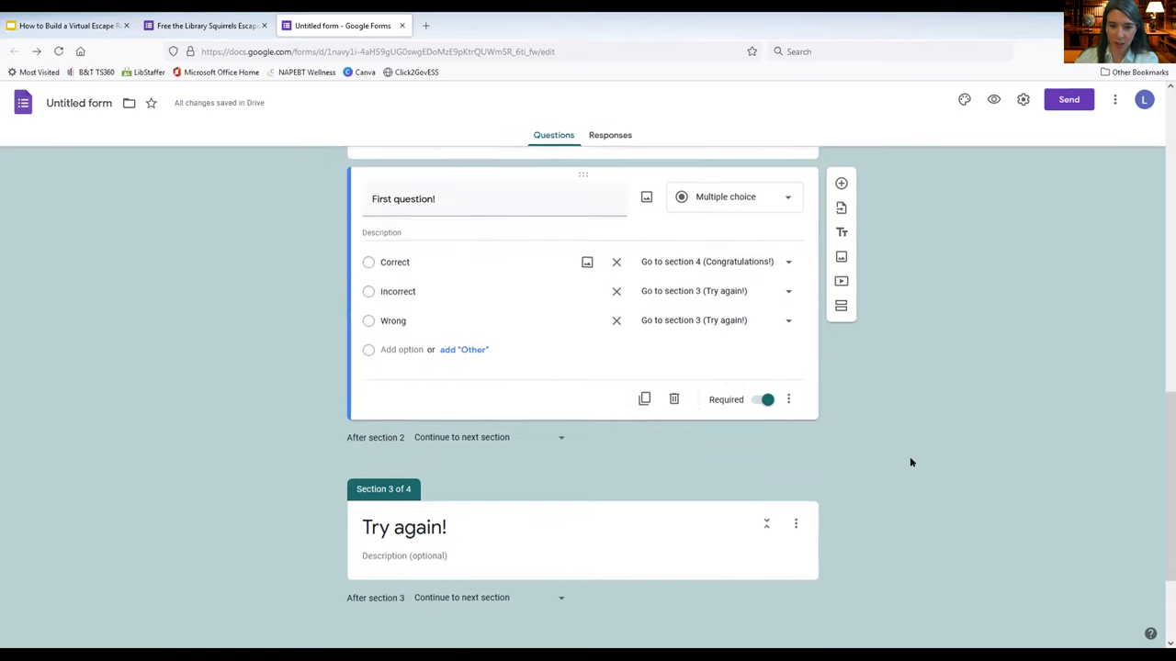
pyautogui.click(680, 546)
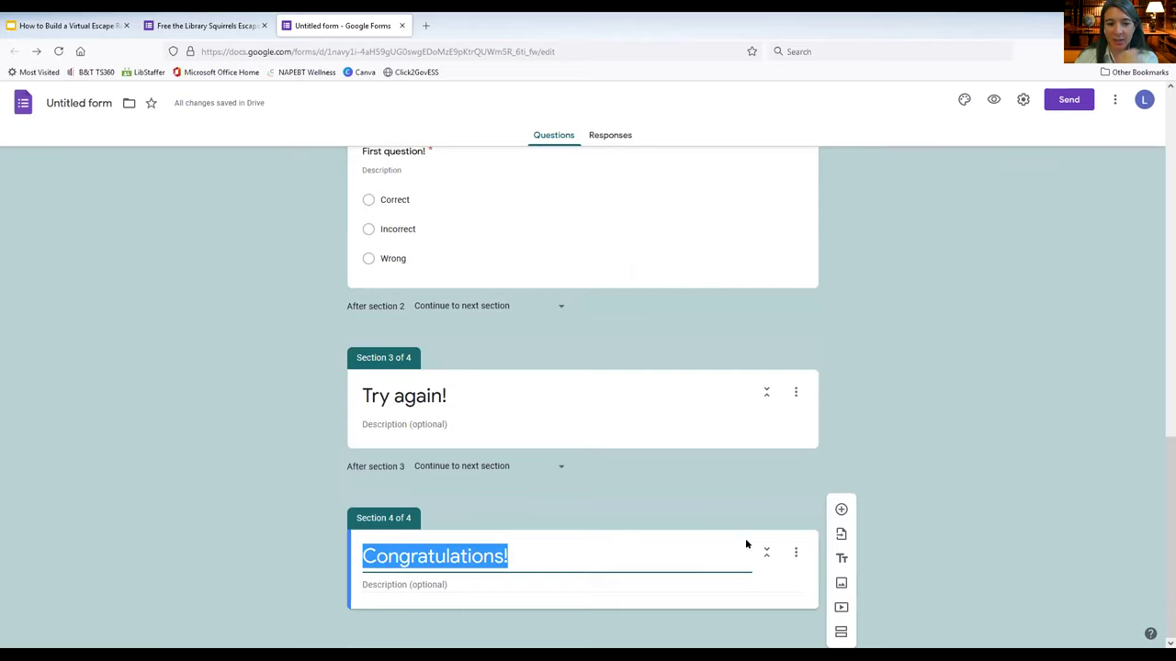
pyautogui.click(840, 510)
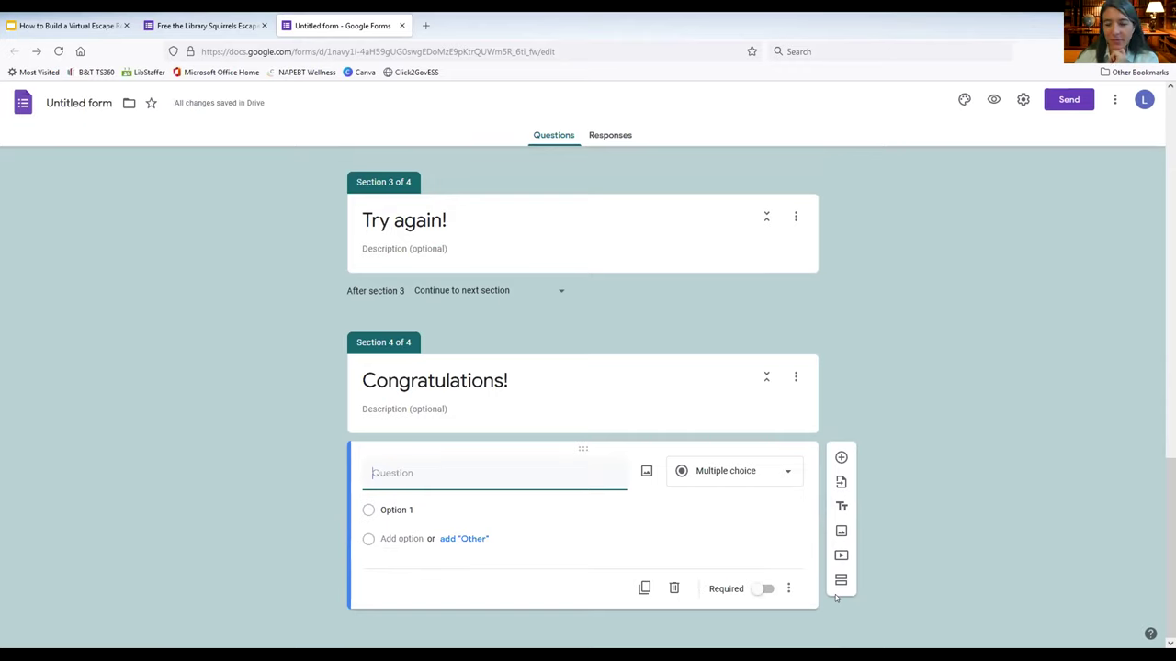
pyautogui.click(738, 473)
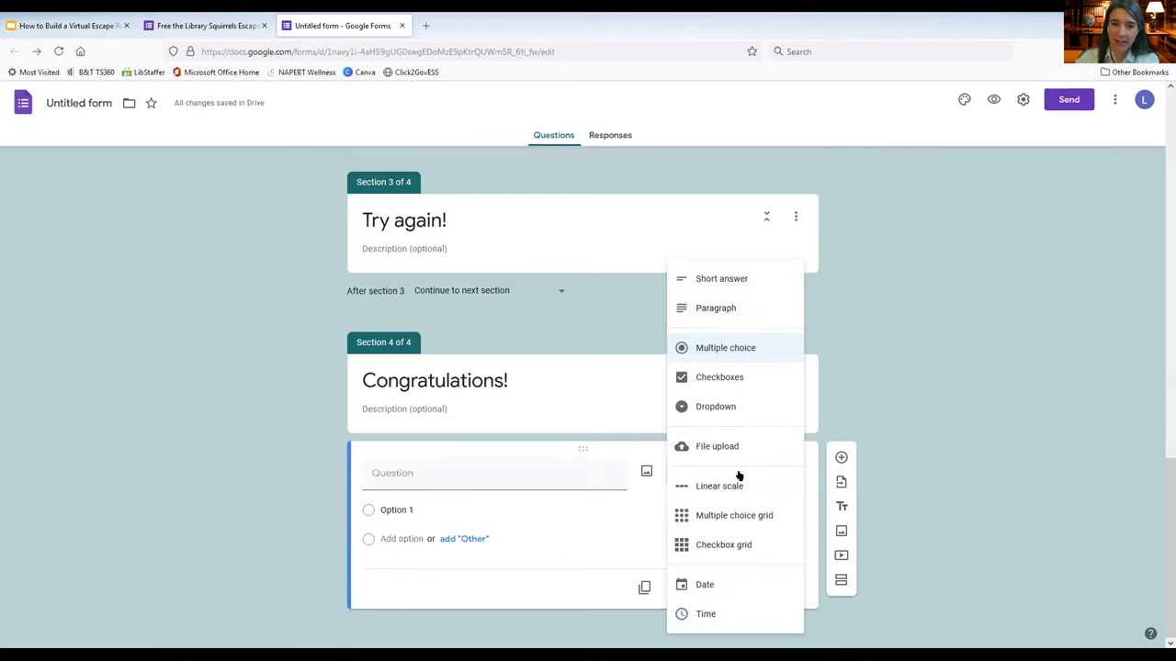
pyautogui.click(757, 280)
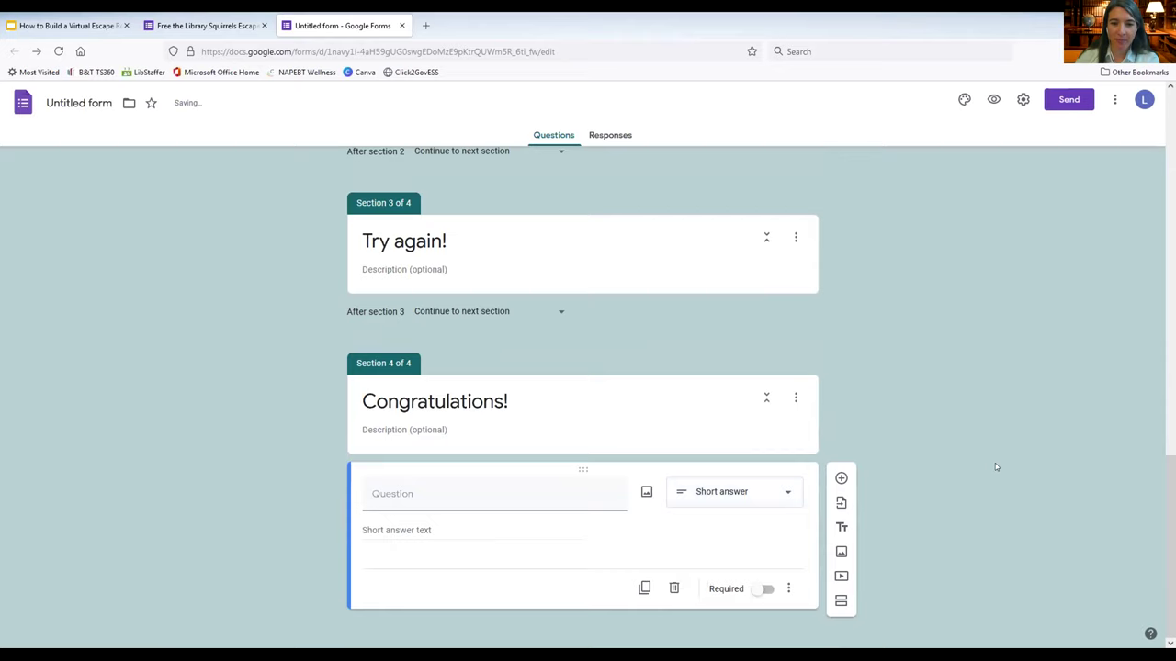
pyautogui.click(762, 591)
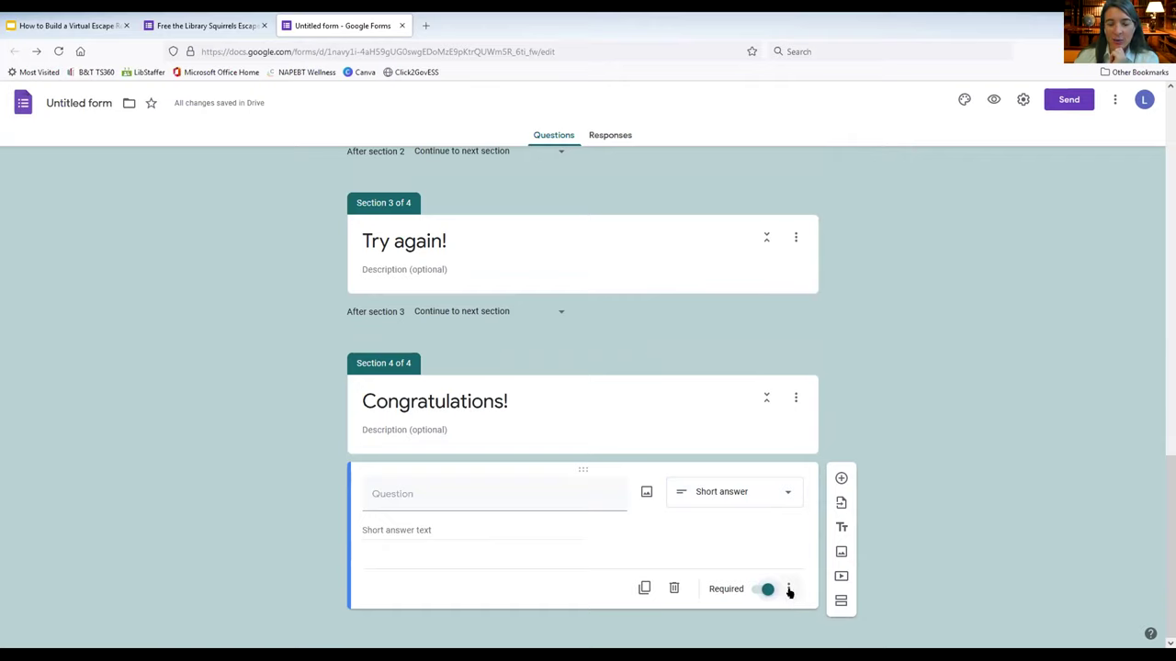
# Step: Enable the description and response validation for the new short answer question
pyautogui.click(789, 590)
pyautogui.click(852, 592)
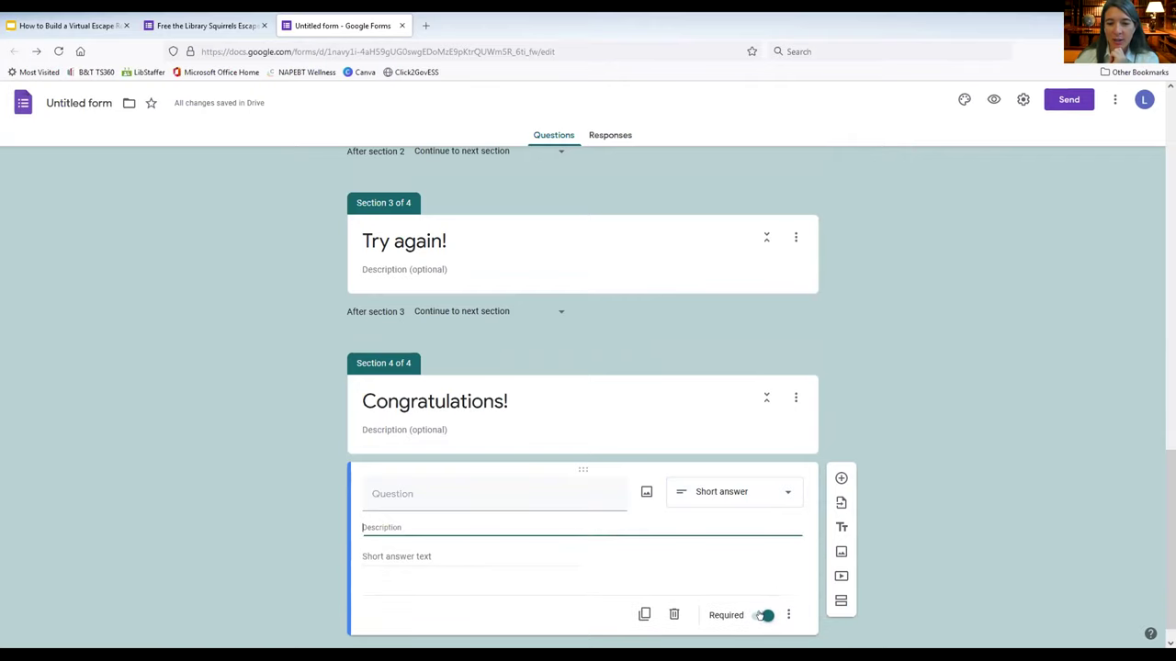
pyautogui.click(786, 615)
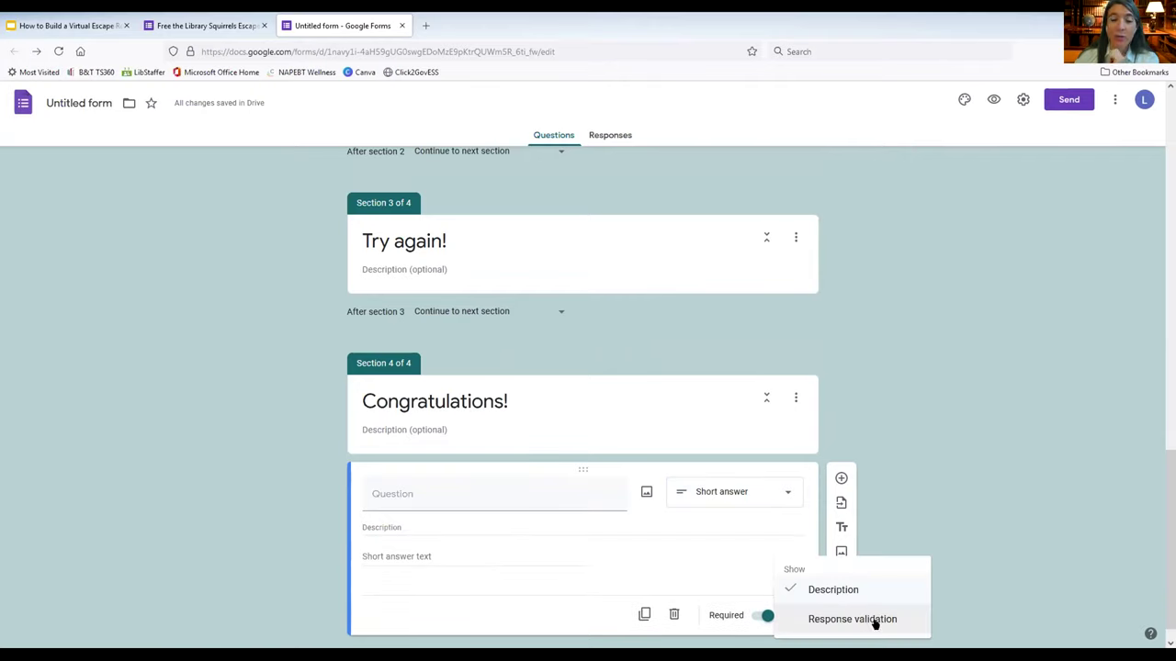
pyautogui.click(874, 623)
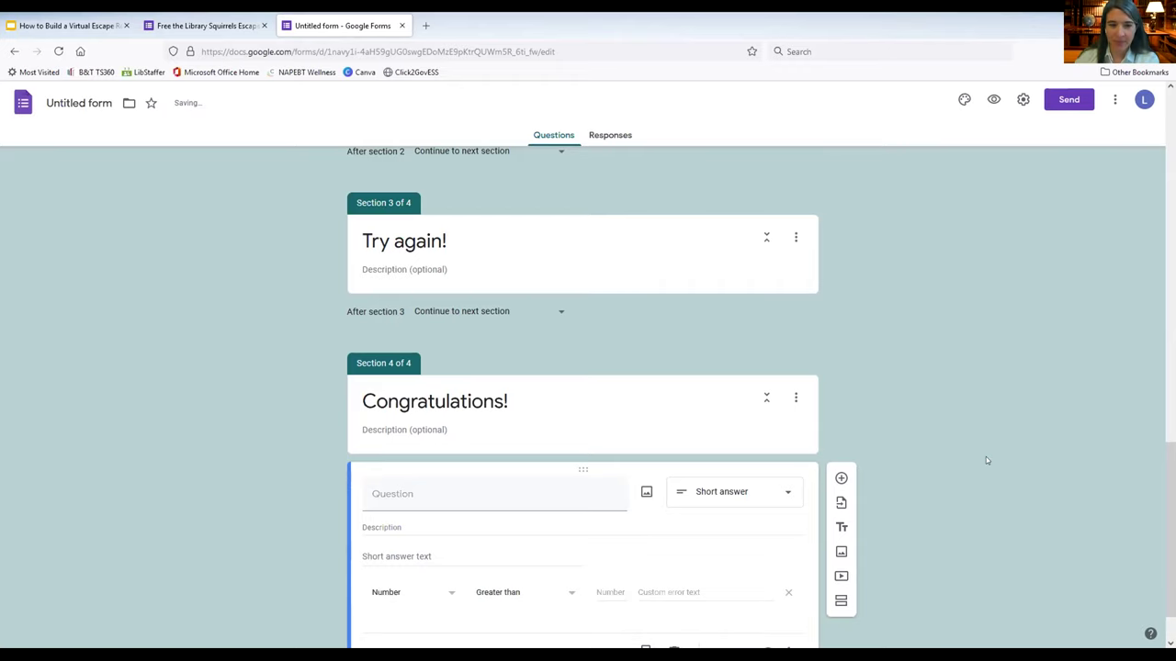
# Step: Enter "Second question!" as the short answer question's title and "UPPERCASE" as its description
pyautogui.click(425, 421)
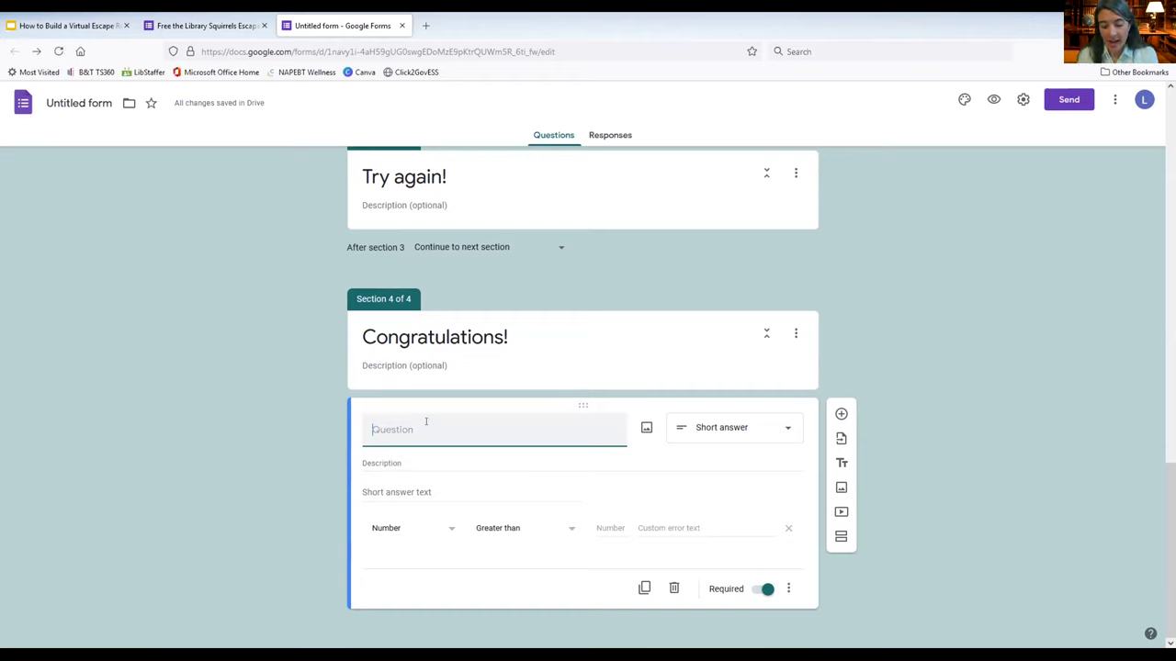
pyautogui.write('Se')
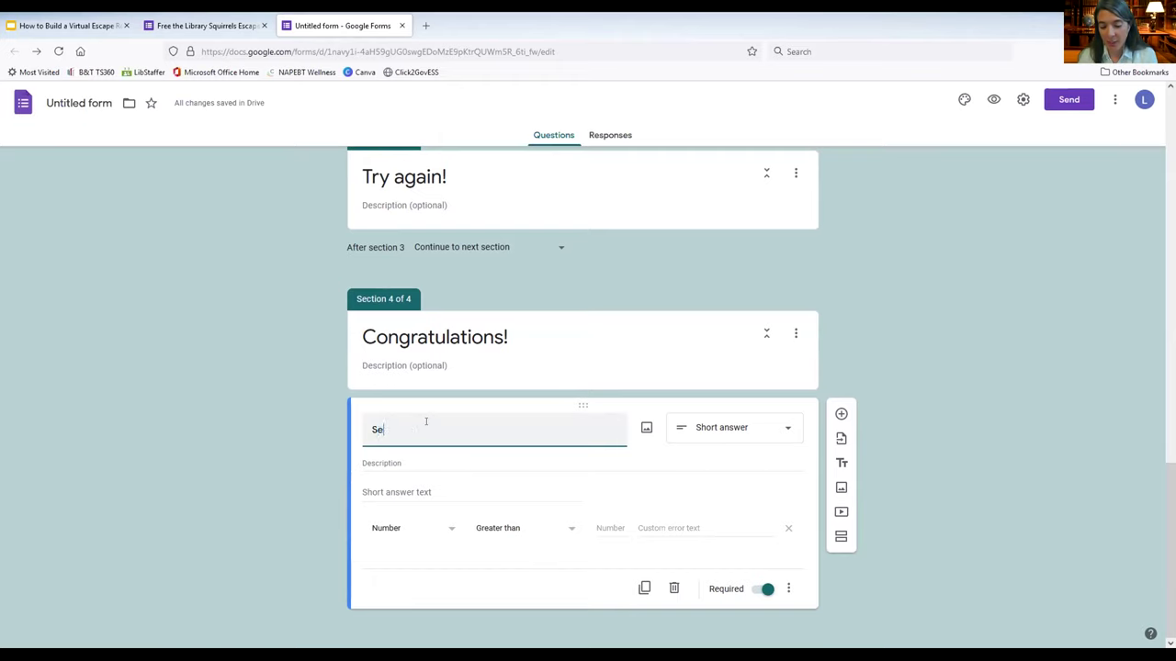
pyautogui.write('cond question!')
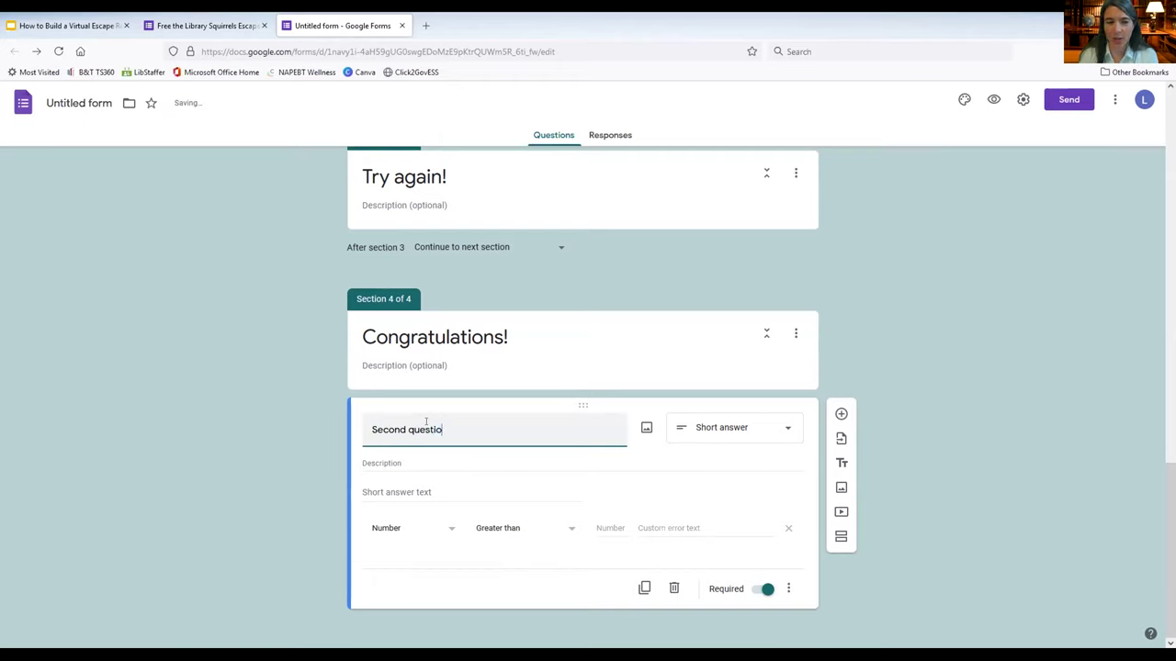
pyautogui.click(522, 461)
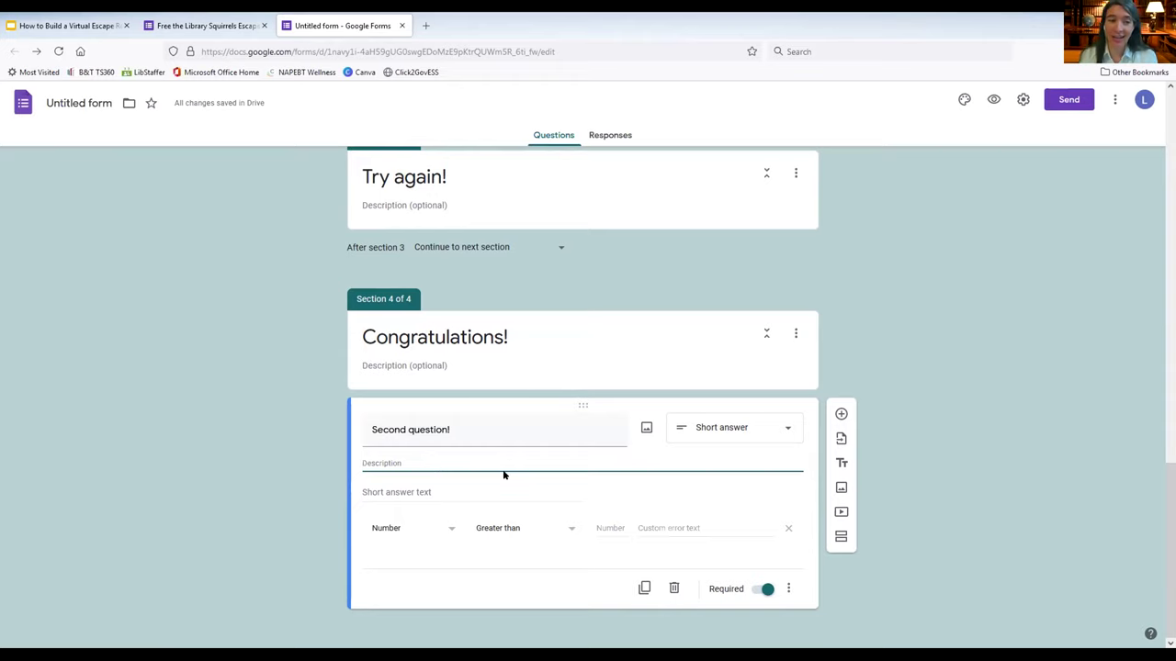
pyautogui.write('UPPER')
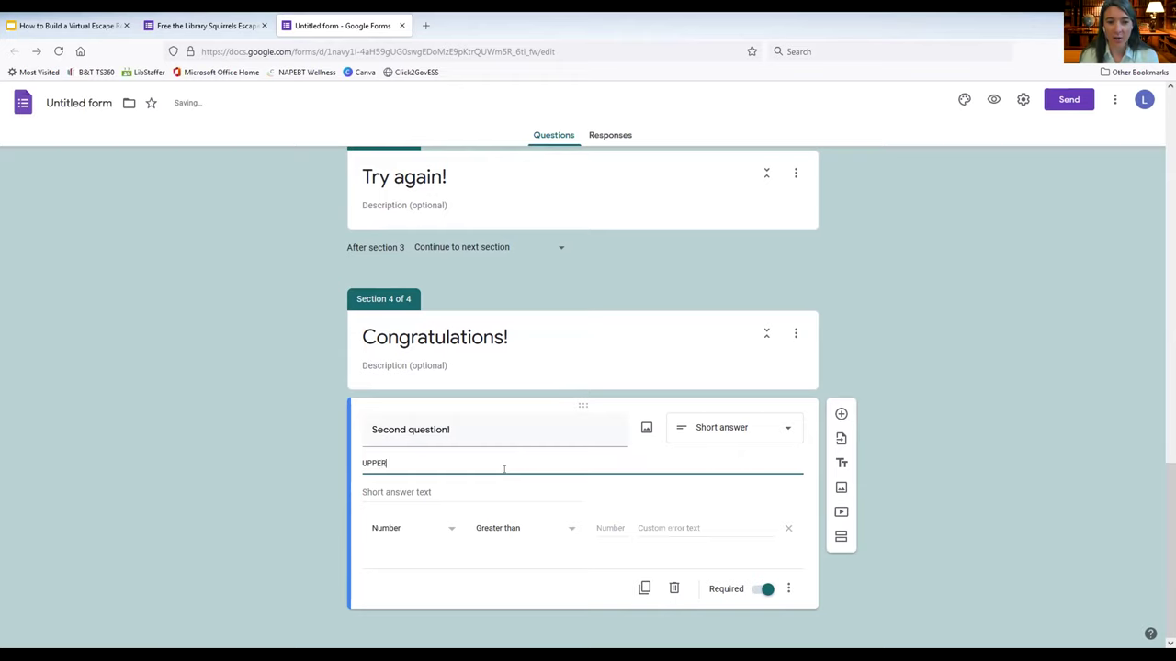
pyautogui.write('CASE')
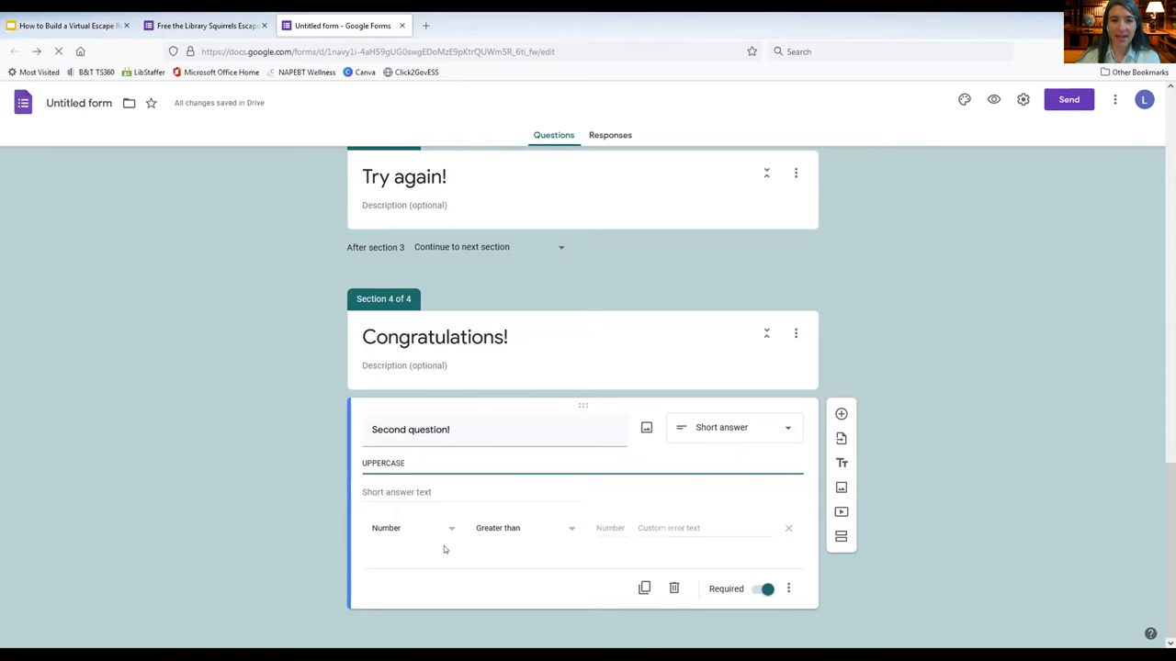
pyautogui.click(328, 524)
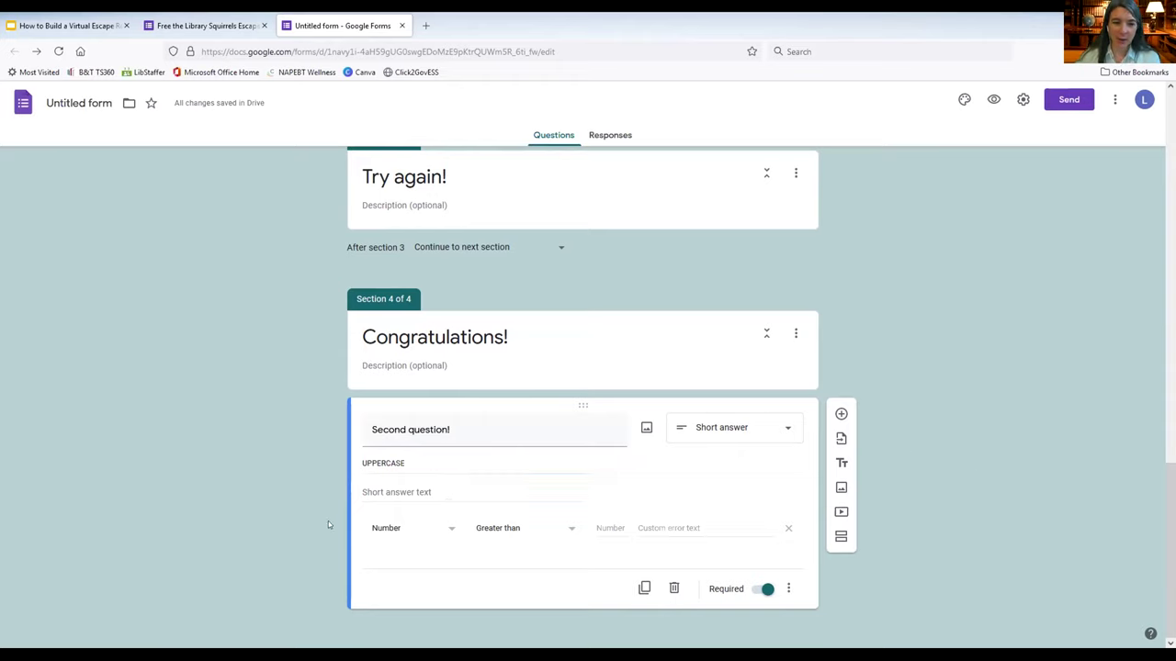
# Step: Set the second question's validation to Text, Contains, "AZLA RULES", with the custom error text "Hint"
pyautogui.click(377, 532)
pyautogui.click(457, 565)
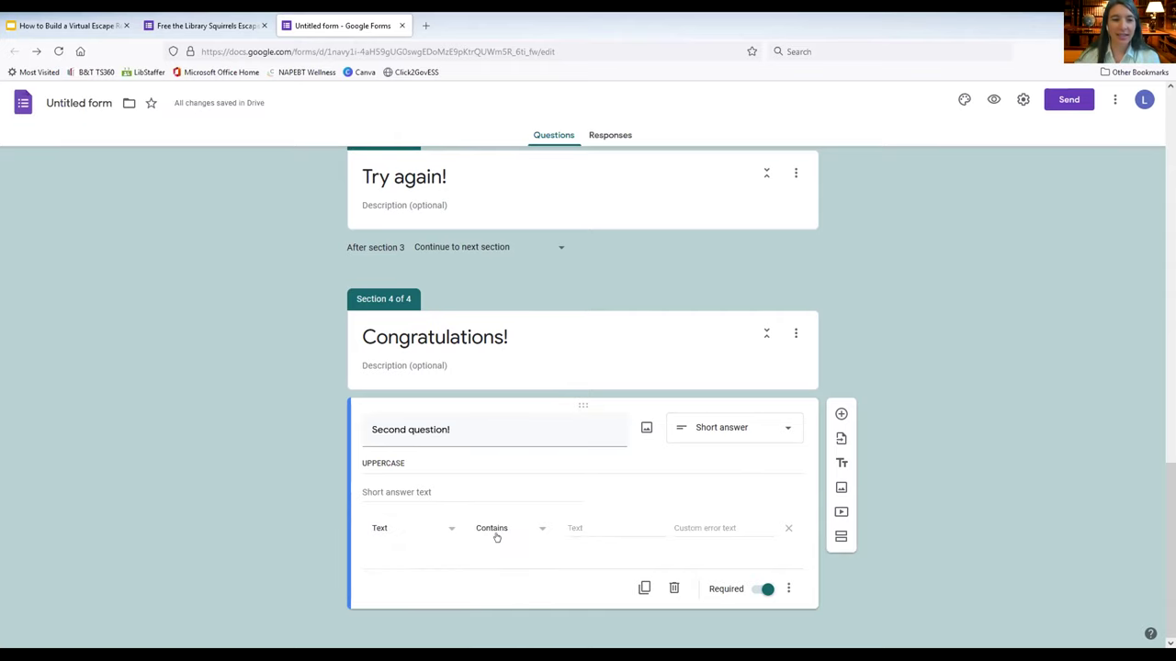
pyautogui.click(574, 528)
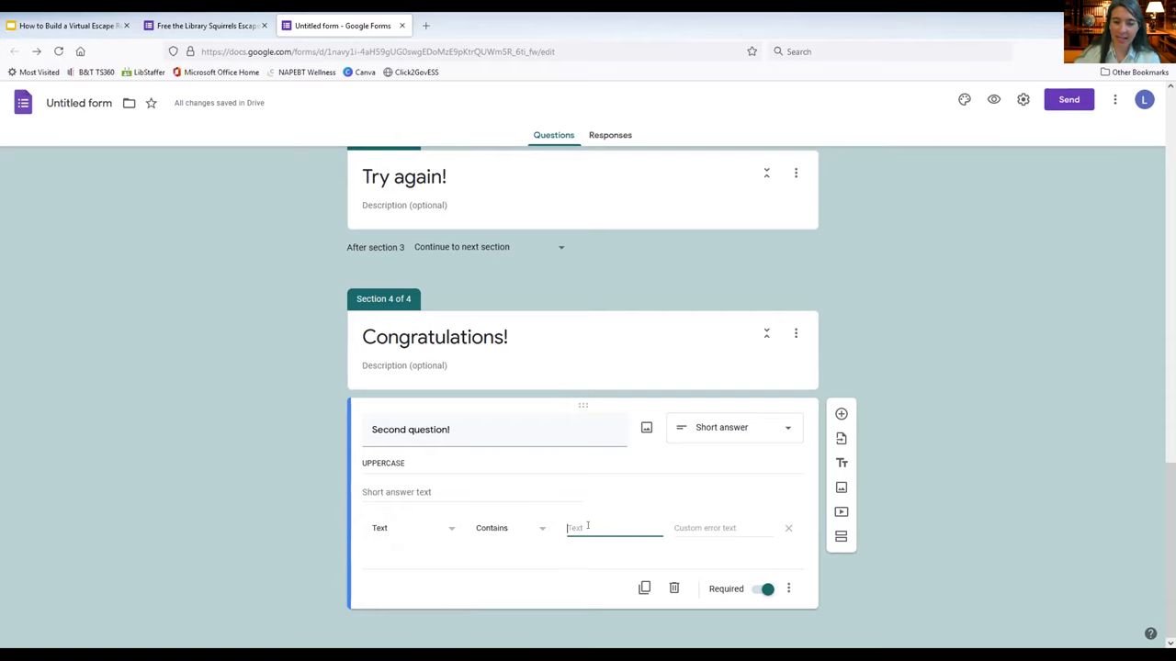
pyautogui.write('AZL')
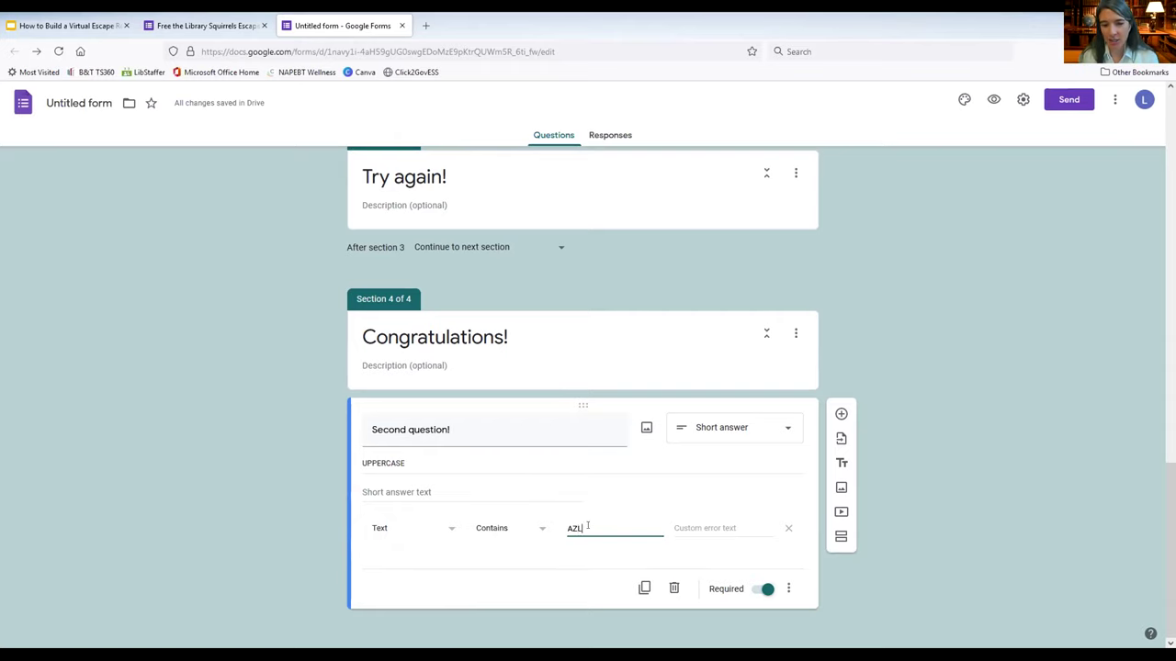
pyautogui.write('ARULES')
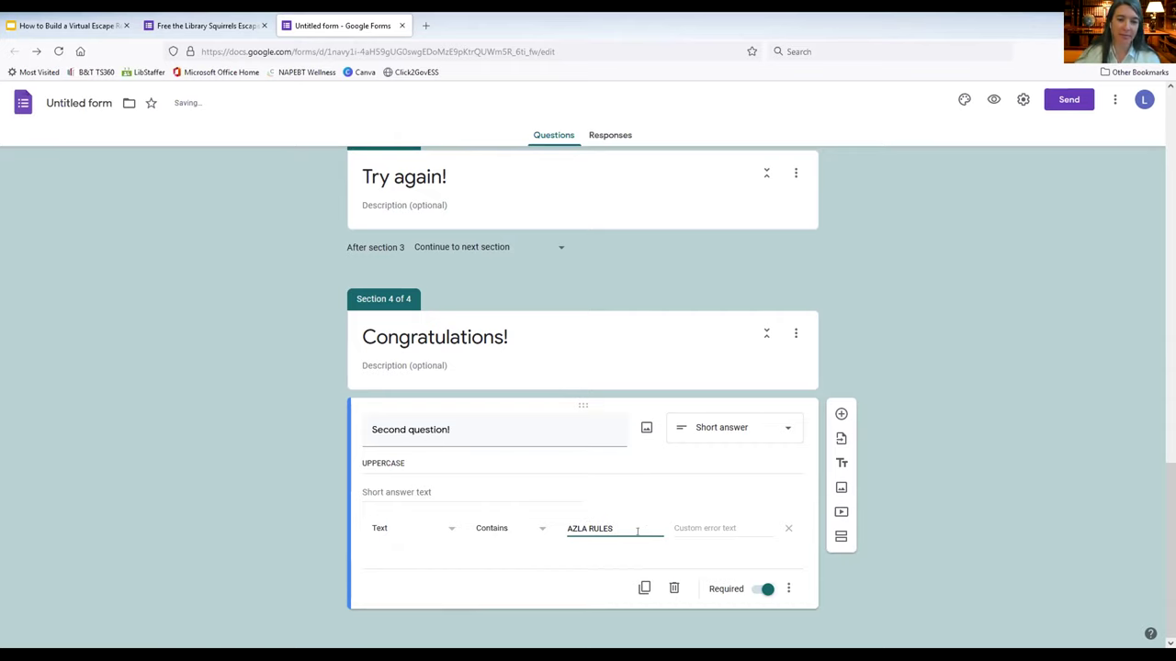
pyautogui.click(744, 523)
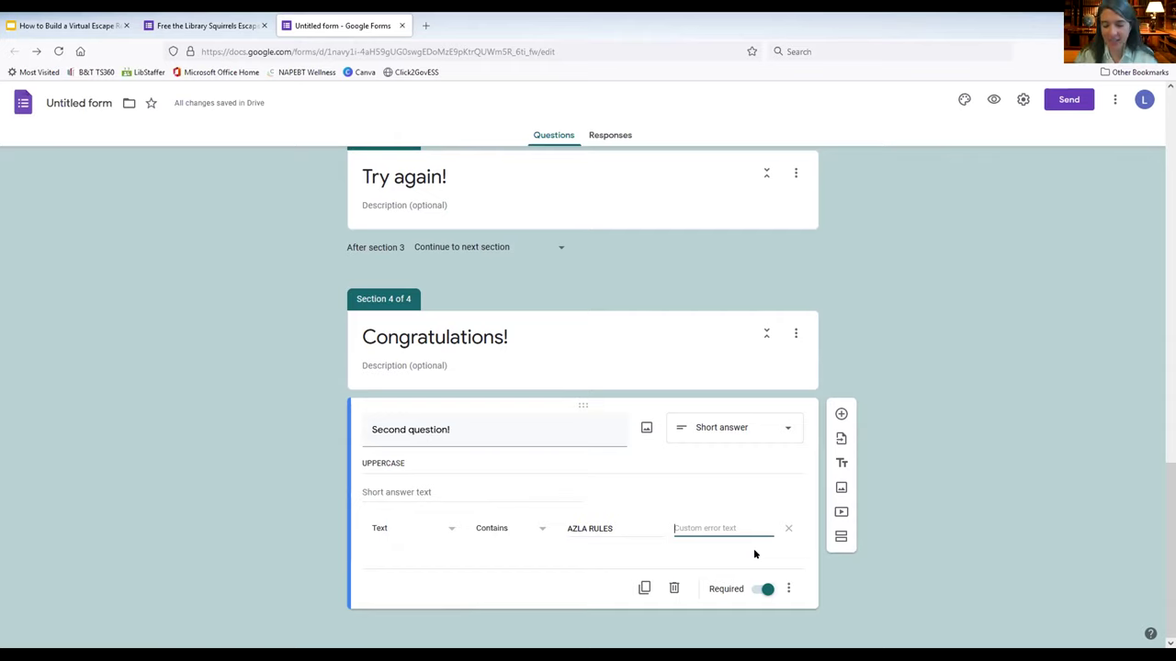
pyautogui.write('Hint')
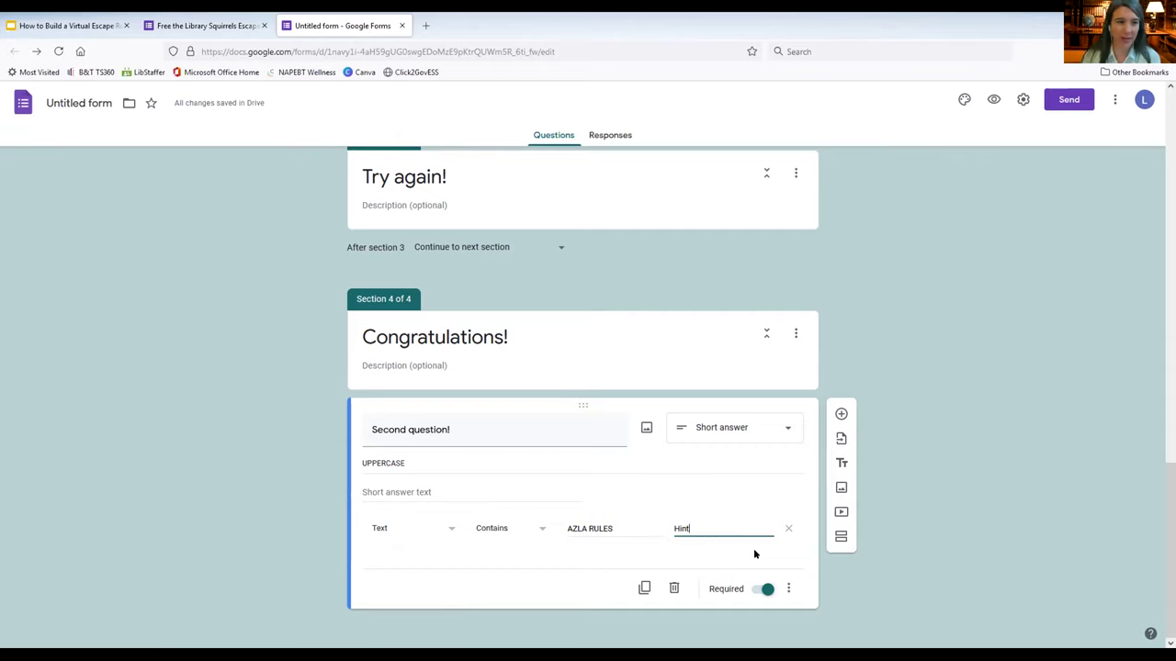
pyautogui.click(990, 486)
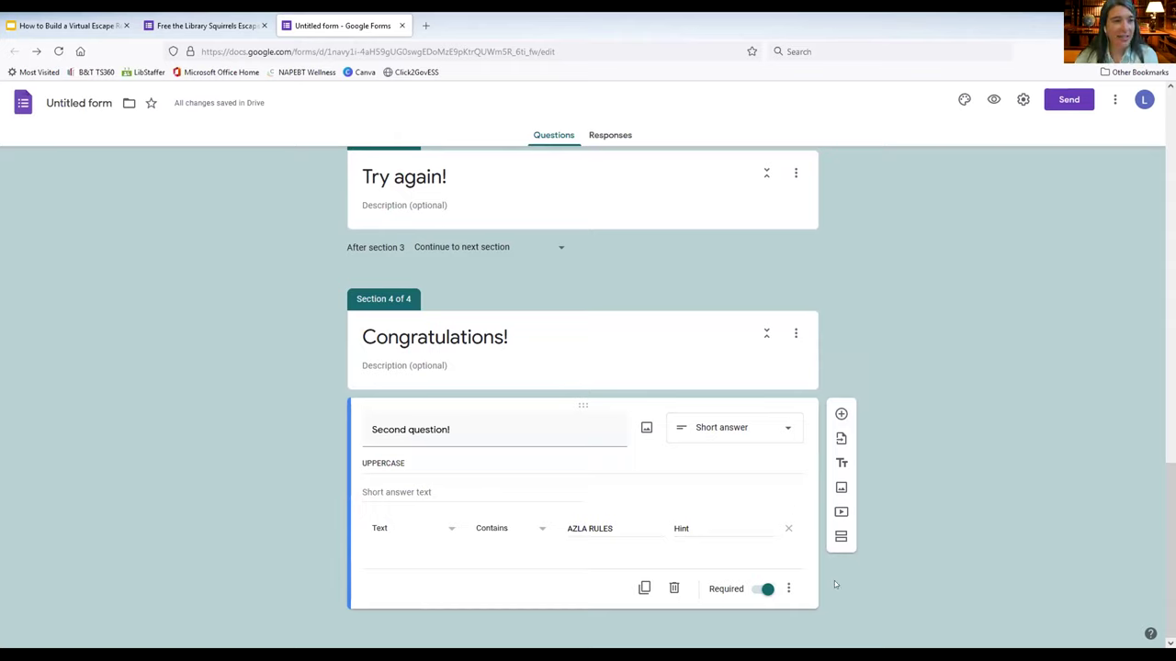
# Step: Add a fifth section after the second question
pyautogui.scroll(3, 634, 522)
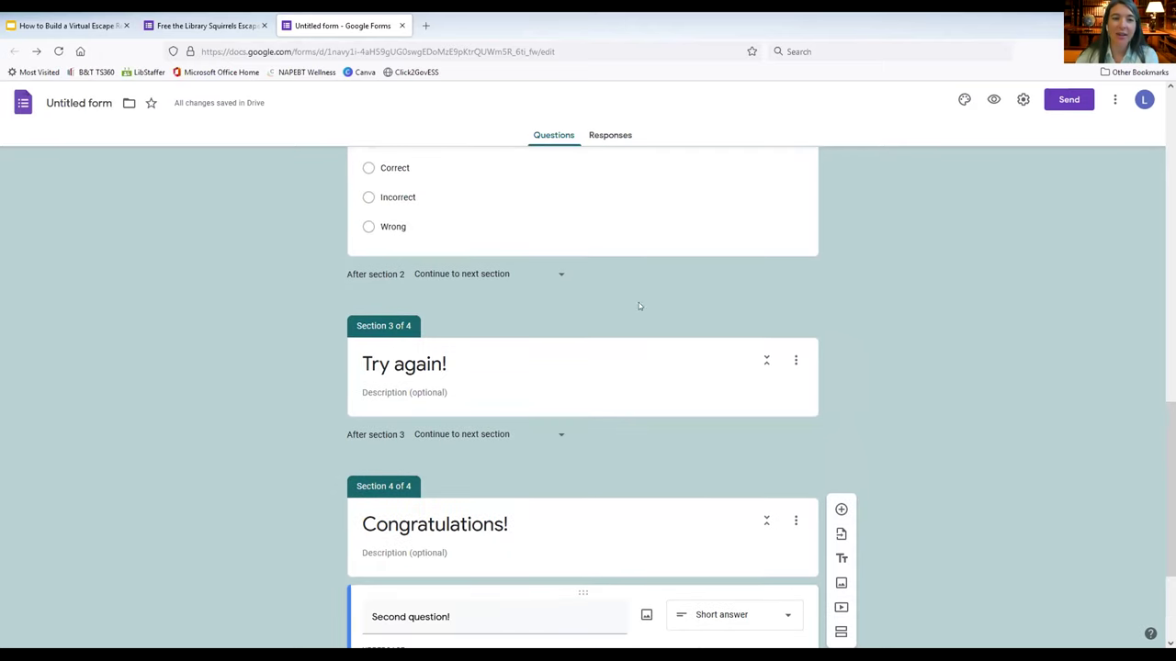
pyautogui.scroll(1, 656, 413)
pyautogui.scroll(-3, 630, 325)
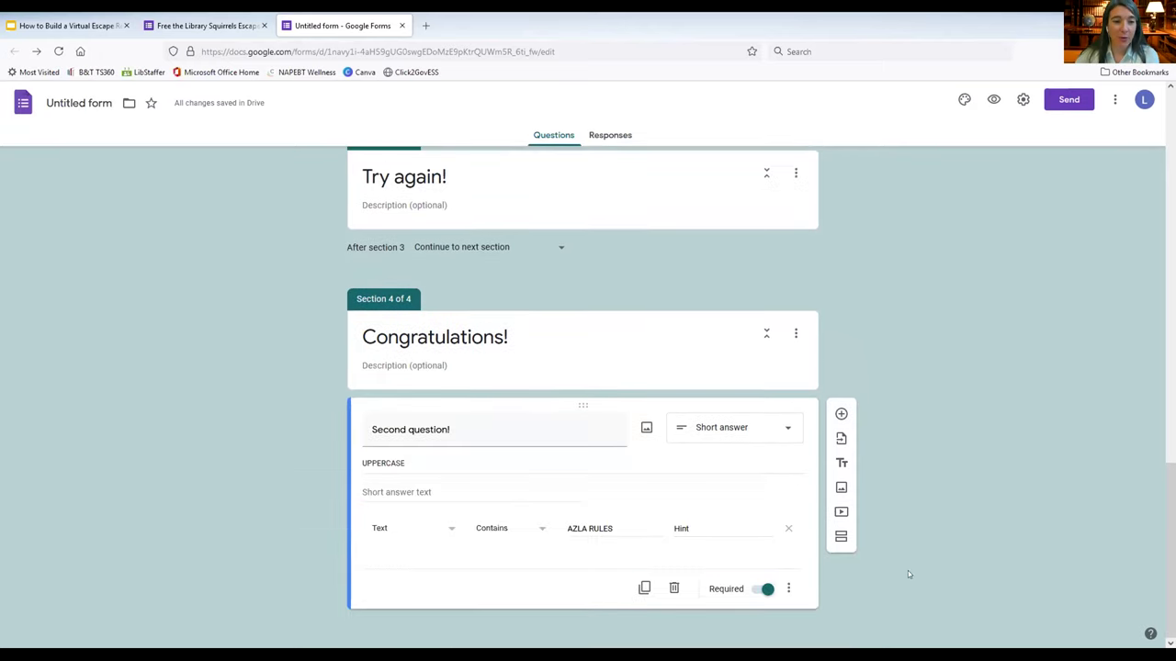
pyautogui.click(840, 539)
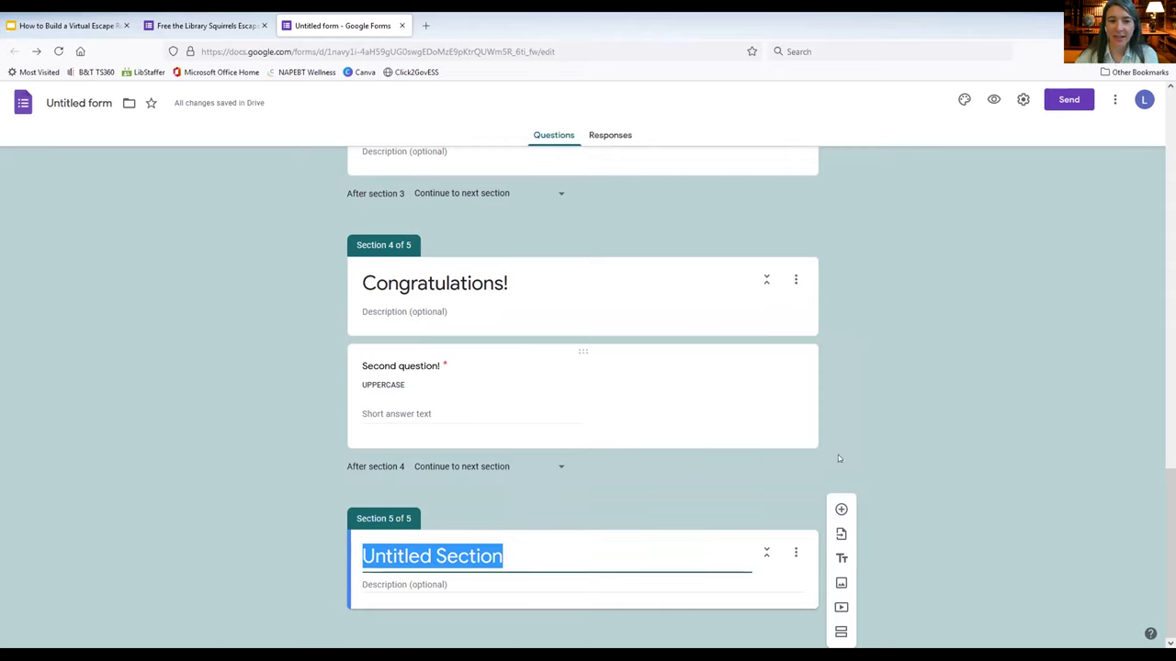
# Step: Insert the image file "Congratulations Squirrels" from the Escape Room folder beneath the "Congratulations!" heading of section 4
pyautogui.click(732, 315)
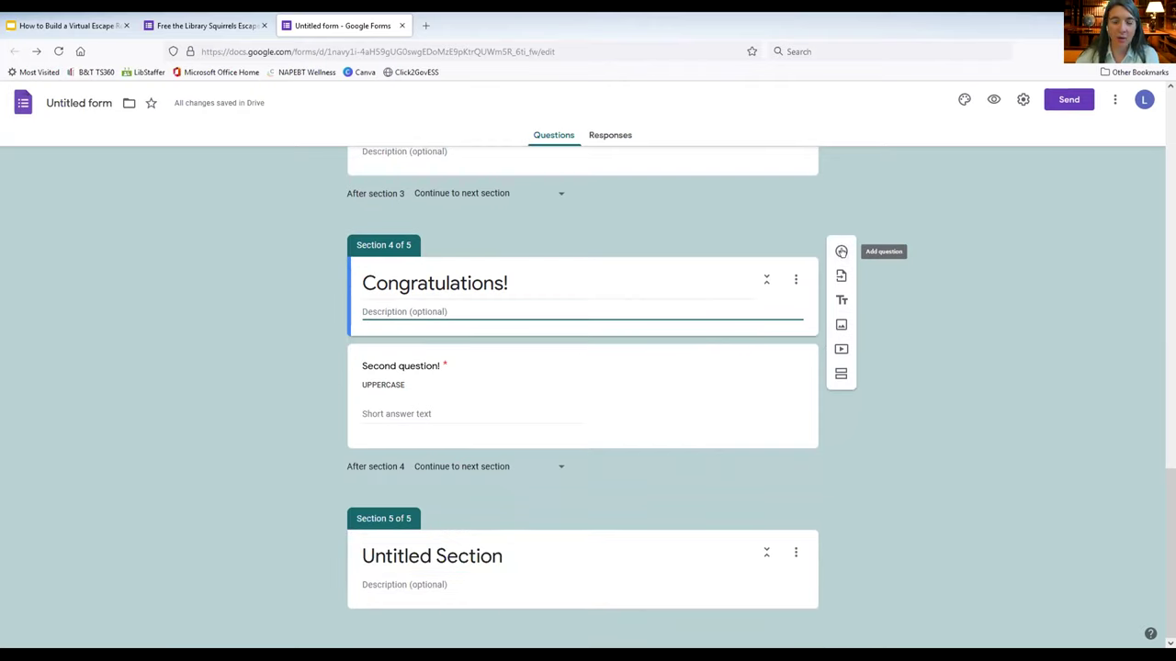
pyautogui.click(842, 327)
pyautogui.click(597, 441)
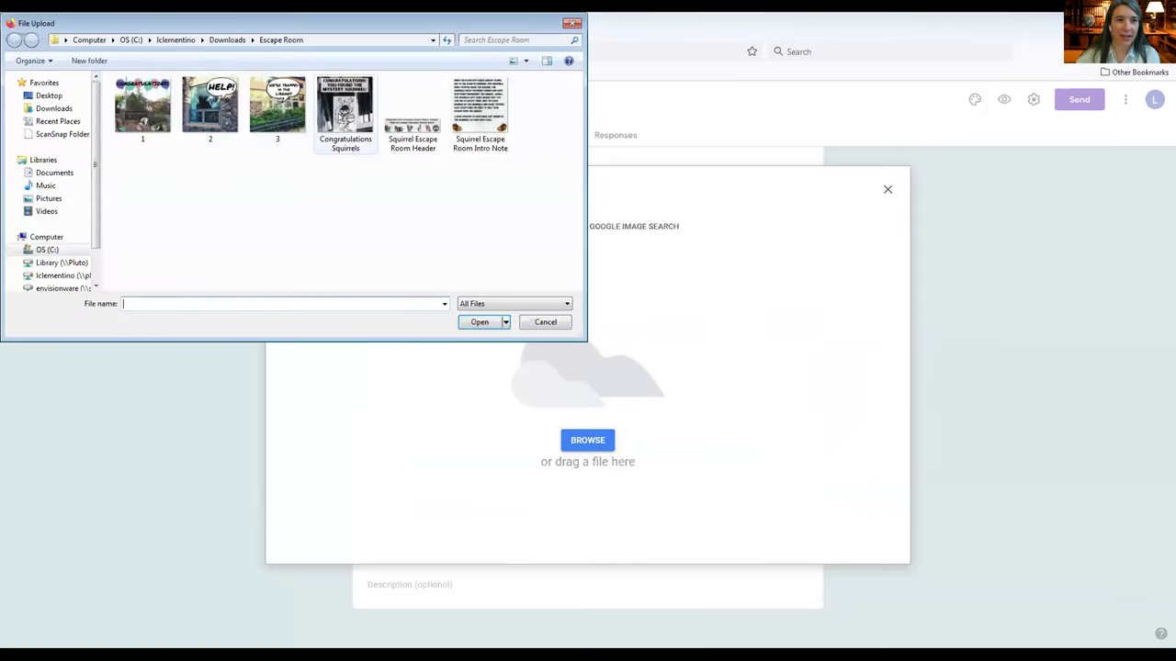
pyautogui.click(345, 110)
pyautogui.click(476, 321)
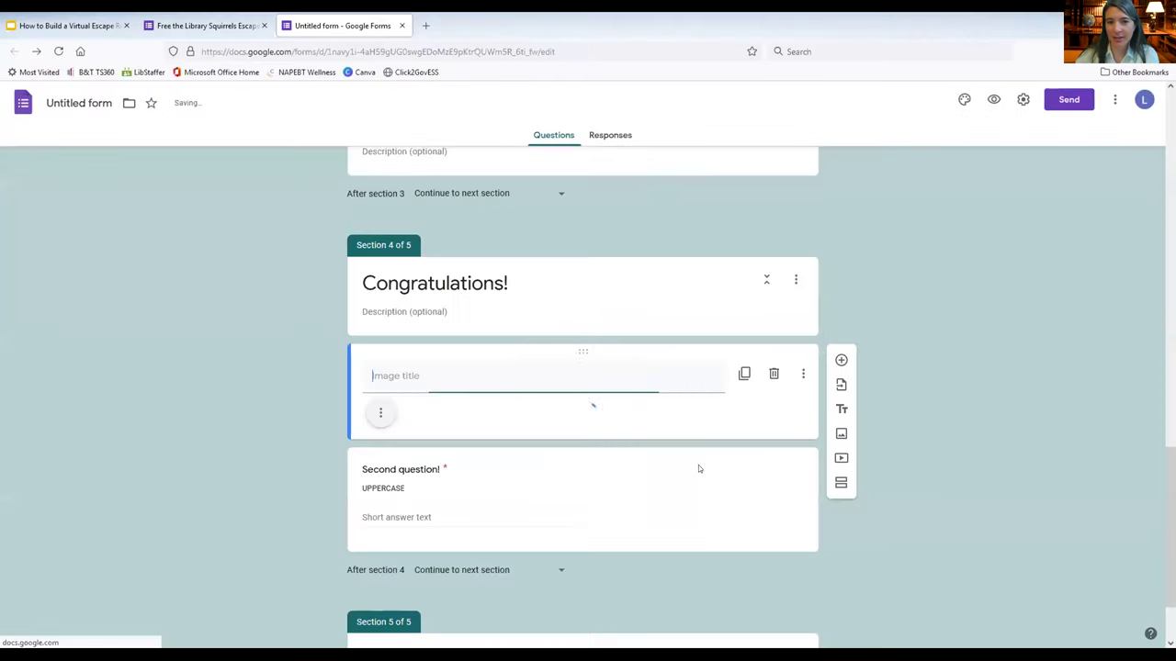
# Step: Title section 5 "Congratulations!", leaving its description empty
pyautogui.scroll(-3, 897, 480)
pyautogui.scroll(1, 794, 525)
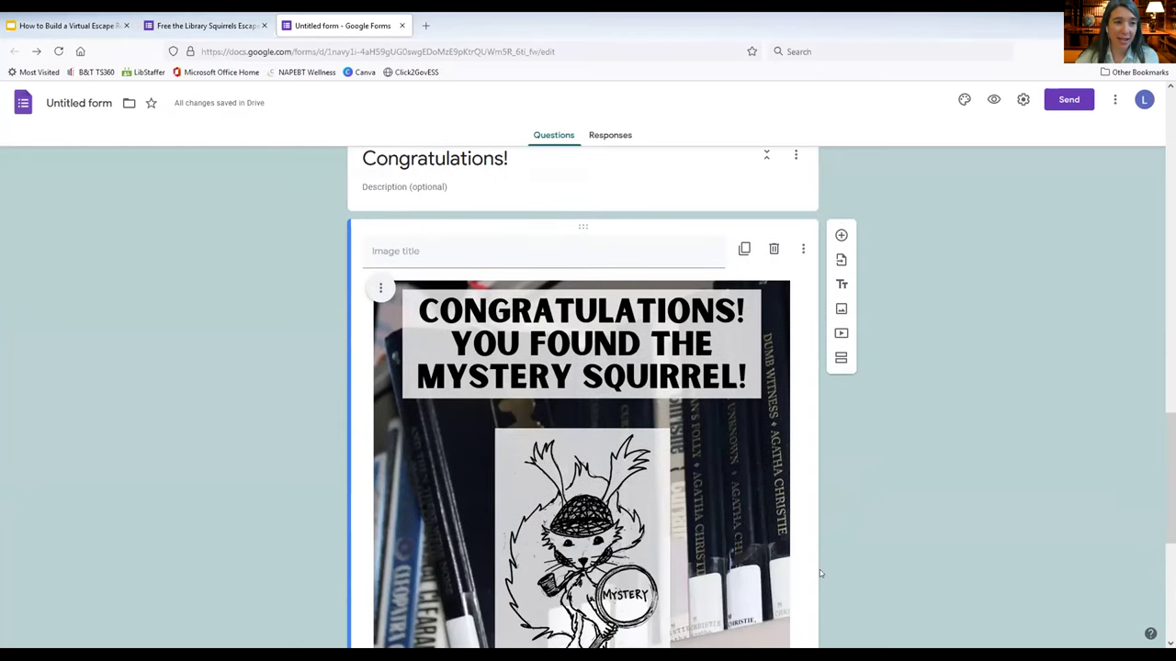
pyautogui.scroll(-2, 819, 570)
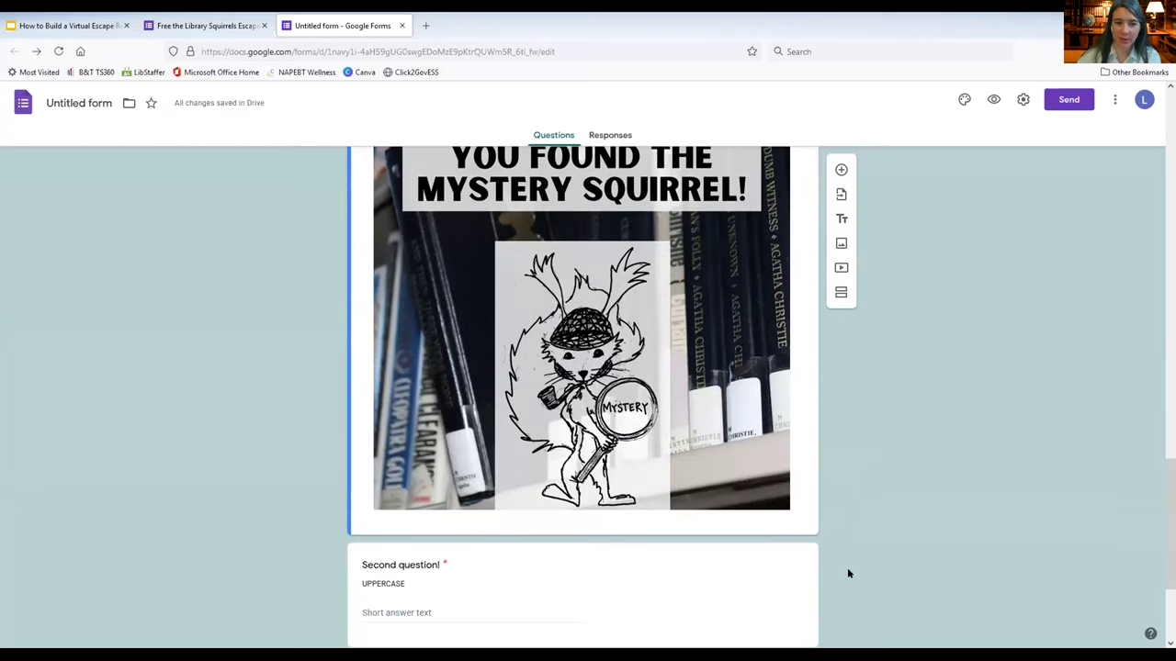
pyautogui.scroll(-2, 847, 568)
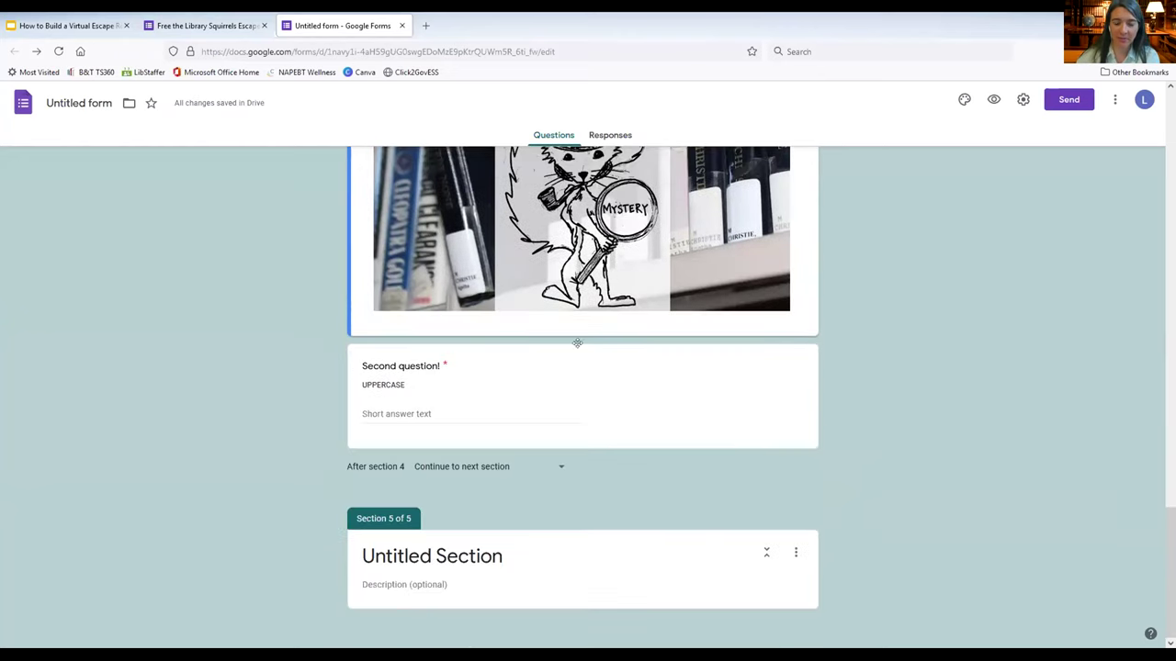
pyautogui.click(529, 557)
pyautogui.write('Cong')
pyautogui.press('BackSpace')
pyautogui.press('BackSpace')
pyautogui.press('BackSpace')
pyautogui.press('BackSpace')
pyautogui.write('Cong')
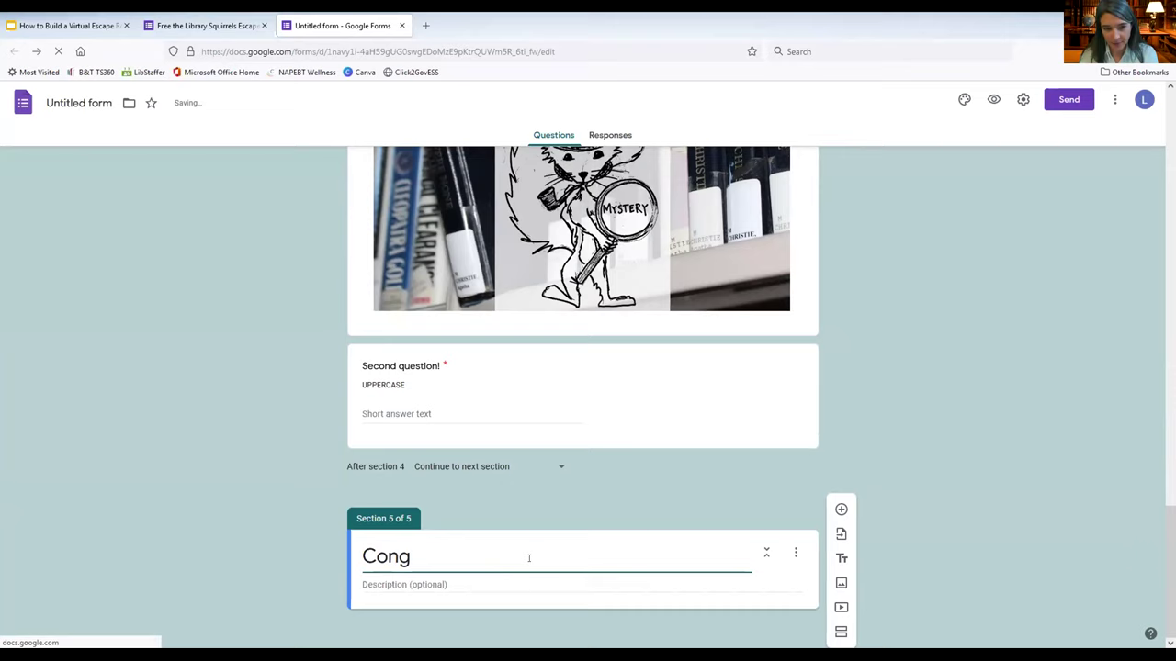
pyautogui.write('ratu')
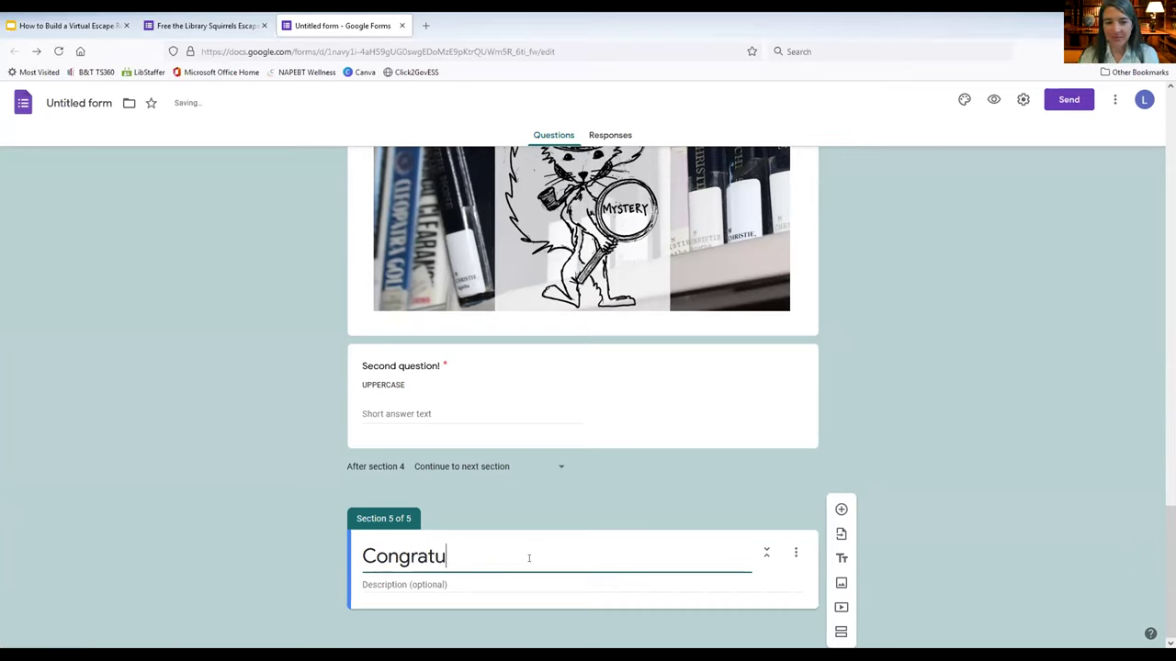
pyautogui.write('lations!')
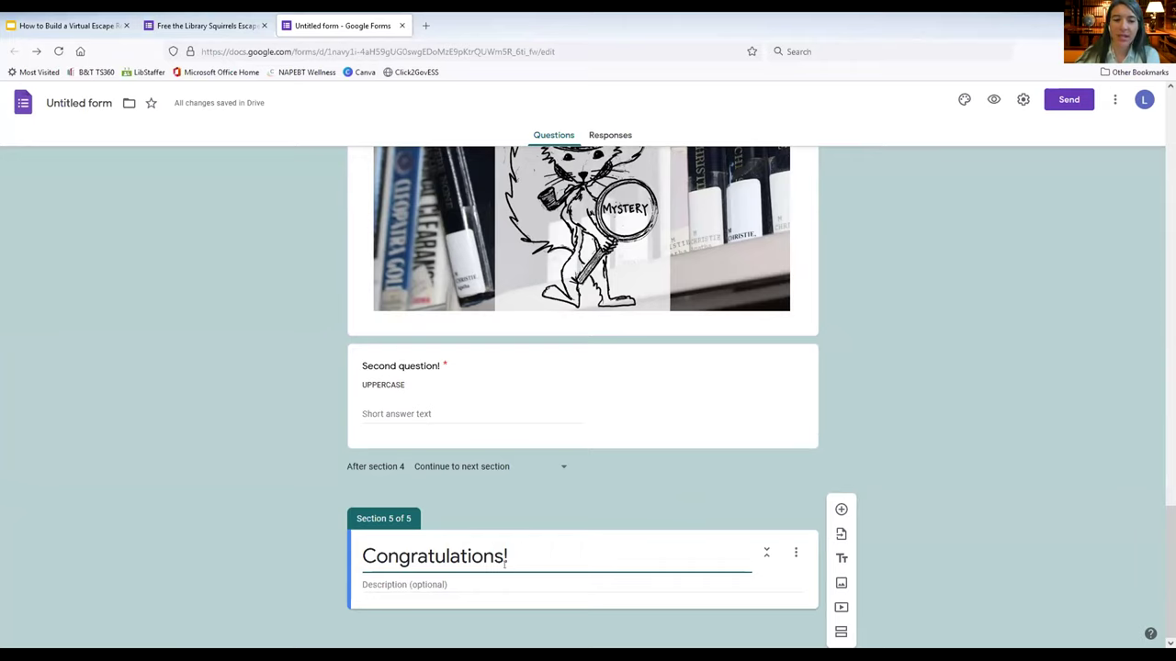
pyautogui.click(753, 585)
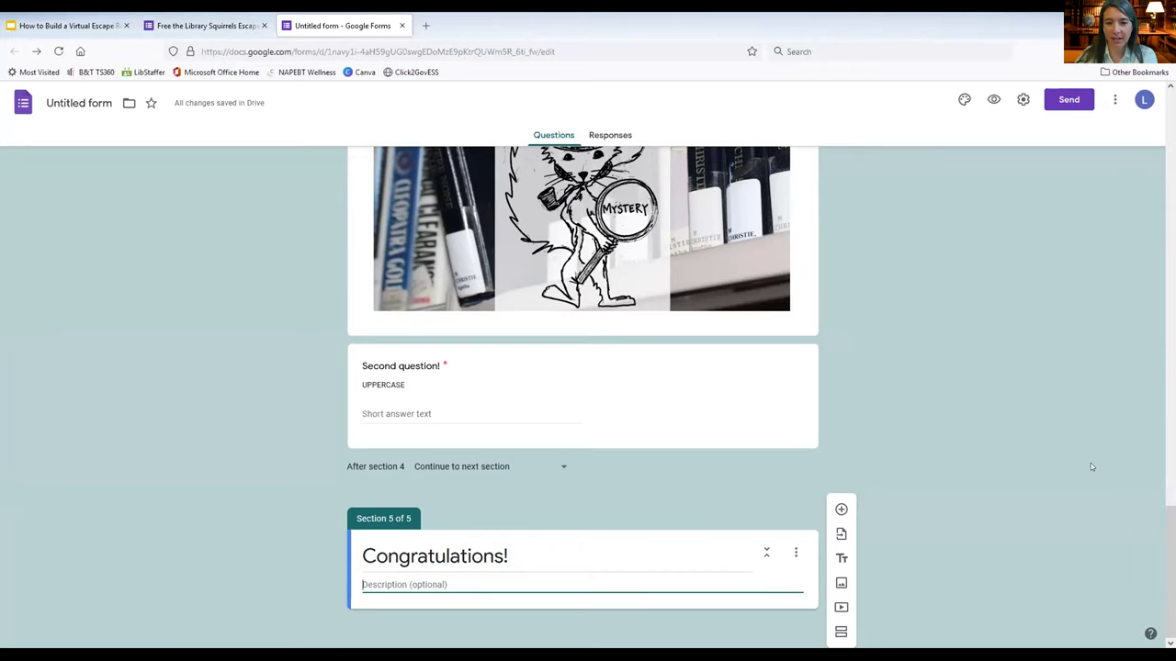
# Step: Open a preview of the escape room form and advance past the introduction to the "First task" section
pyautogui.scroll(2, 1006, 504)
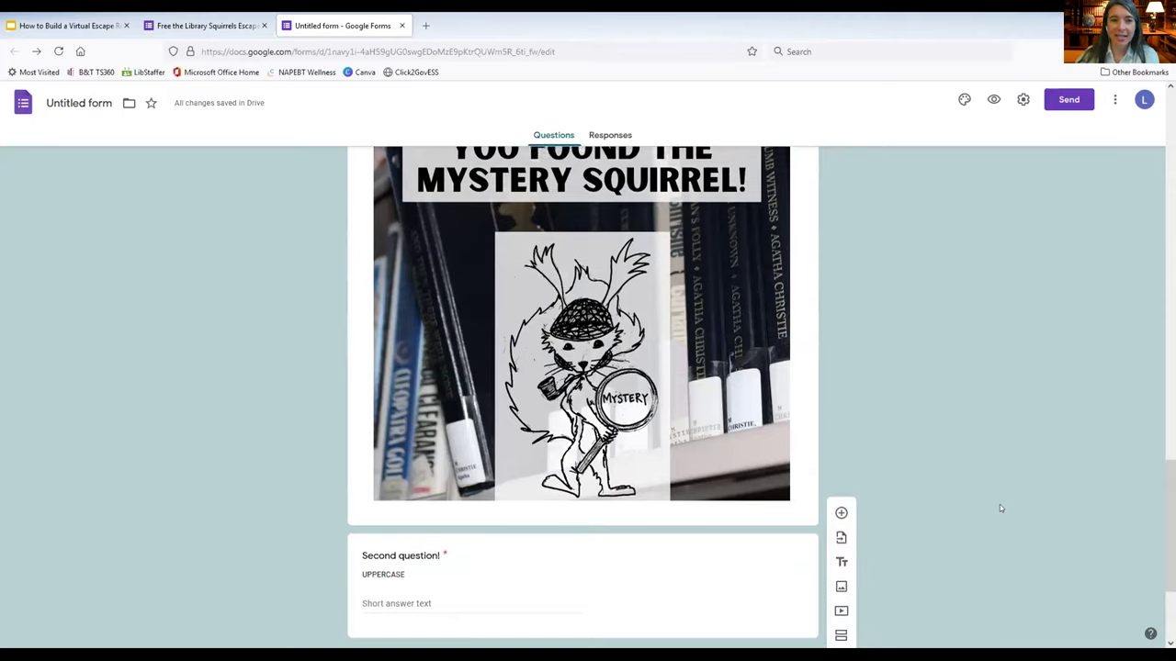
pyautogui.scroll(10, 992, 496)
pyautogui.scroll(8, 970, 481)
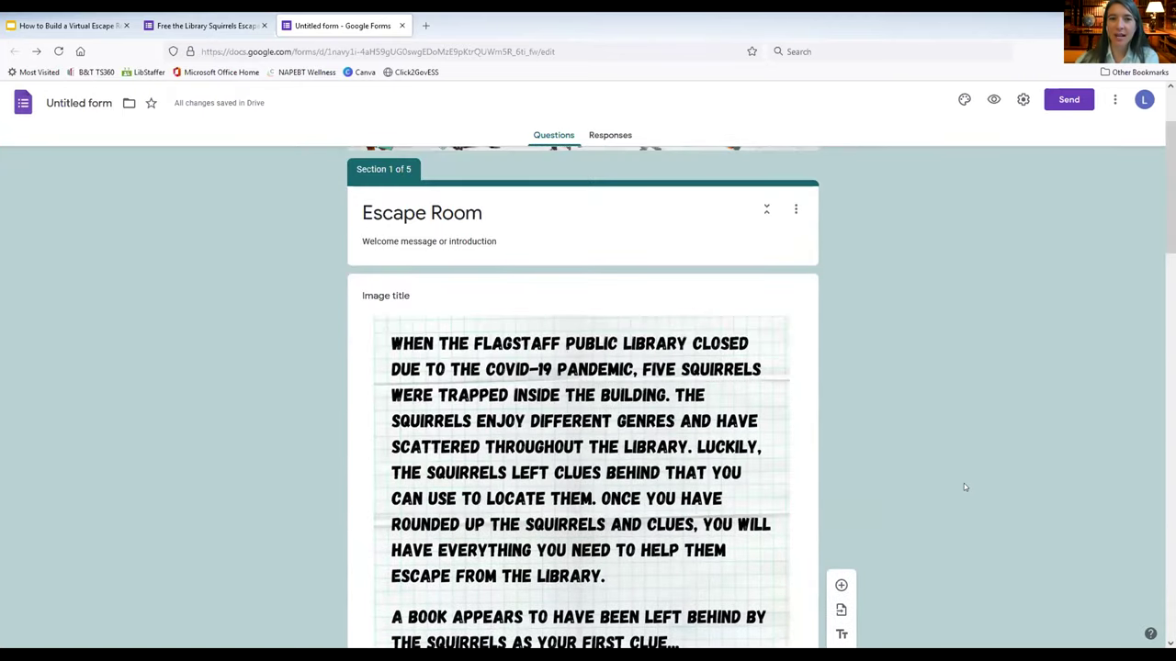
pyautogui.scroll(2, 962, 484)
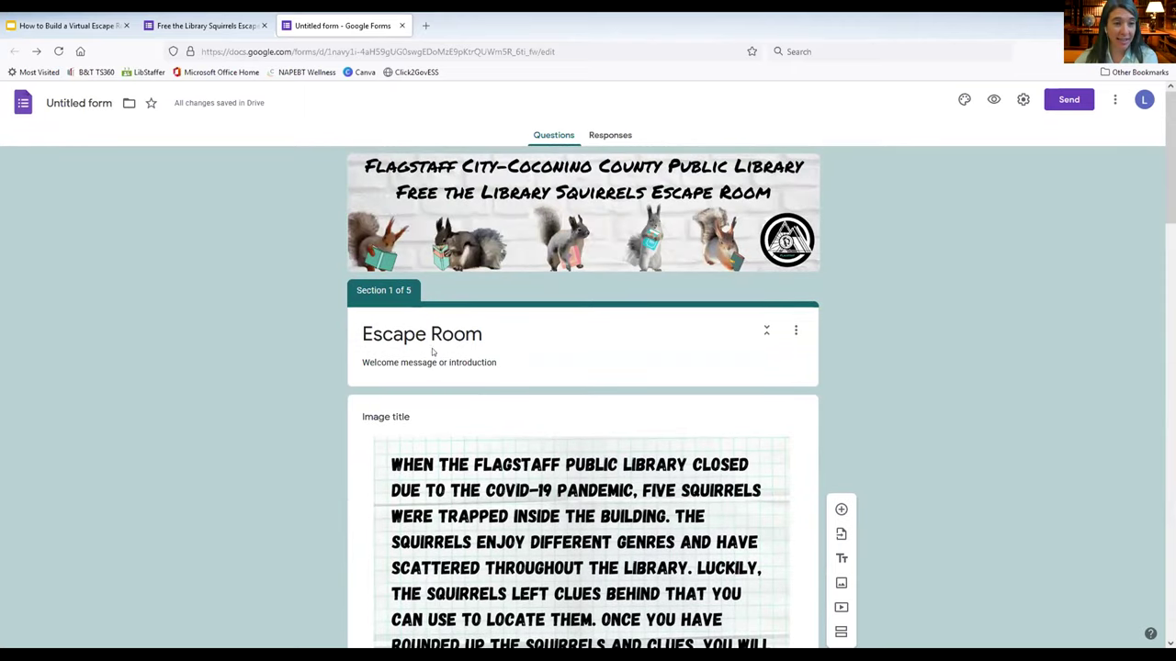
pyautogui.click(994, 105)
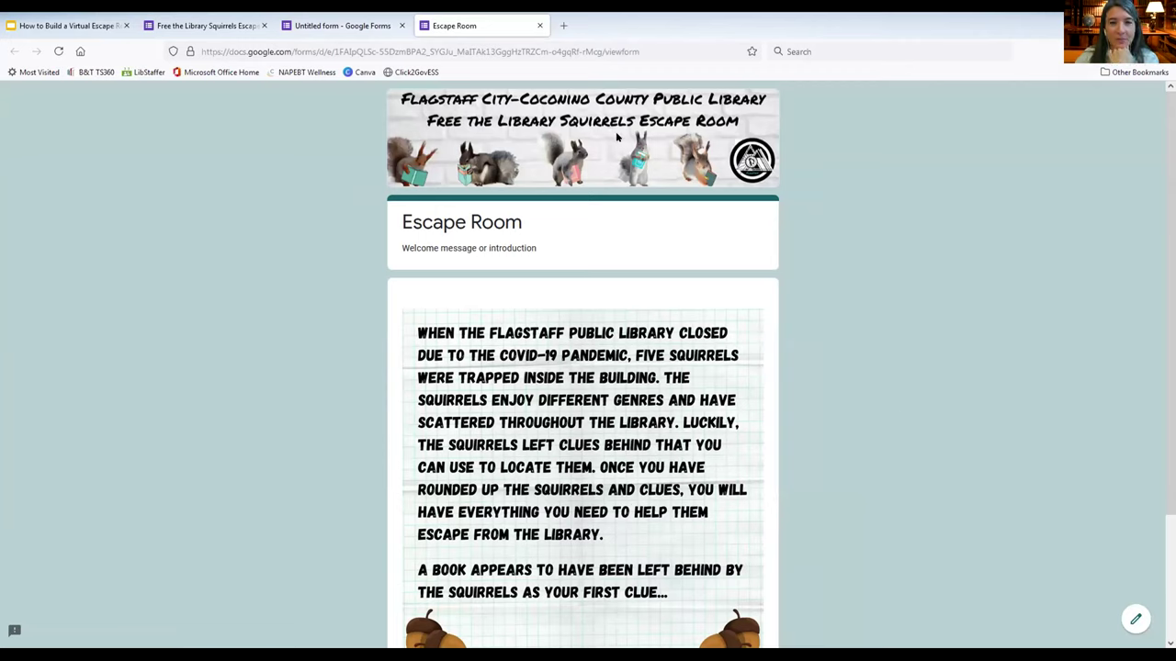
pyautogui.scroll(-2, 711, 432)
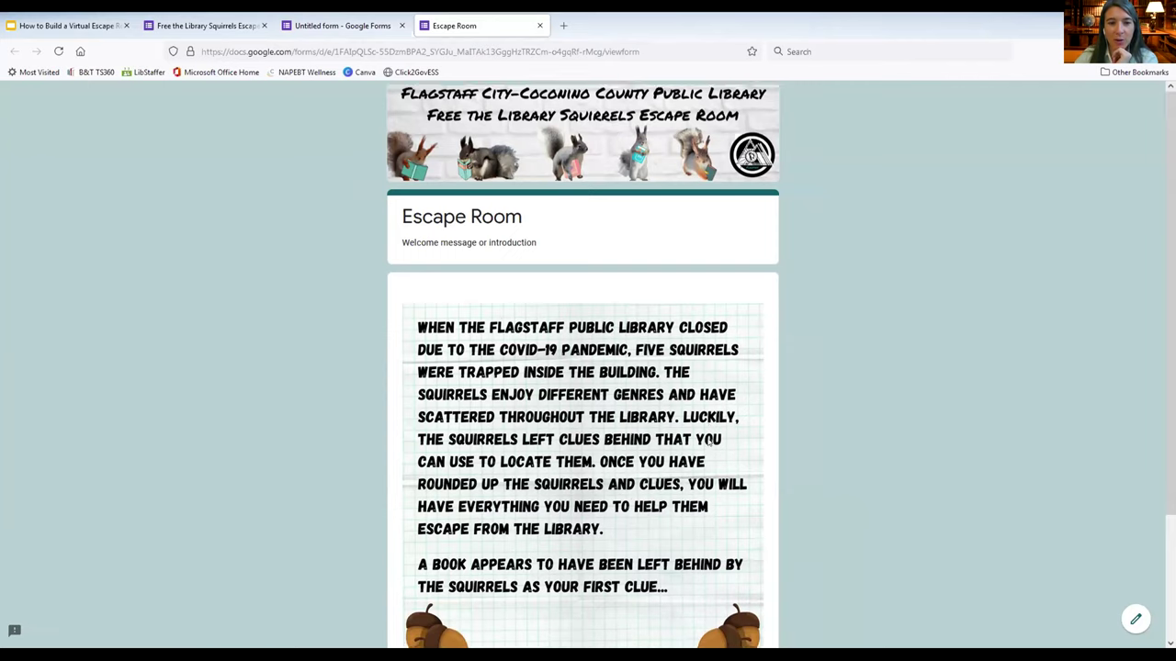
pyautogui.click(423, 552)
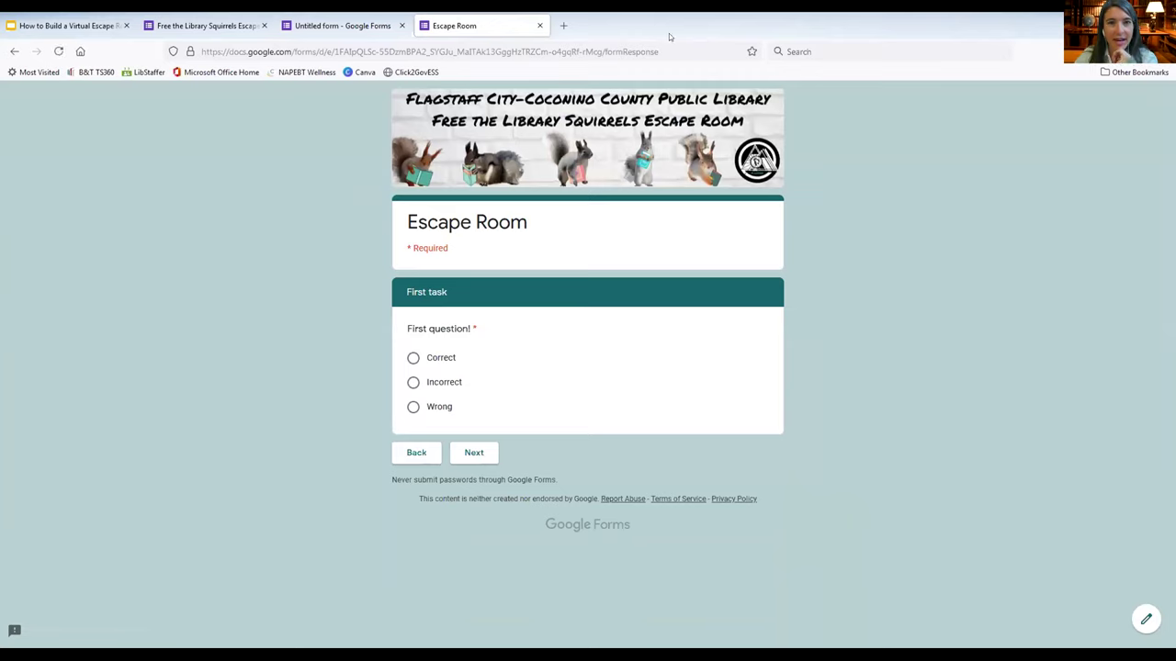
# Step: Test the first question's routing by continuing with "Incorrect", going back, and continuing with "Correct"
pyautogui.click(414, 358)
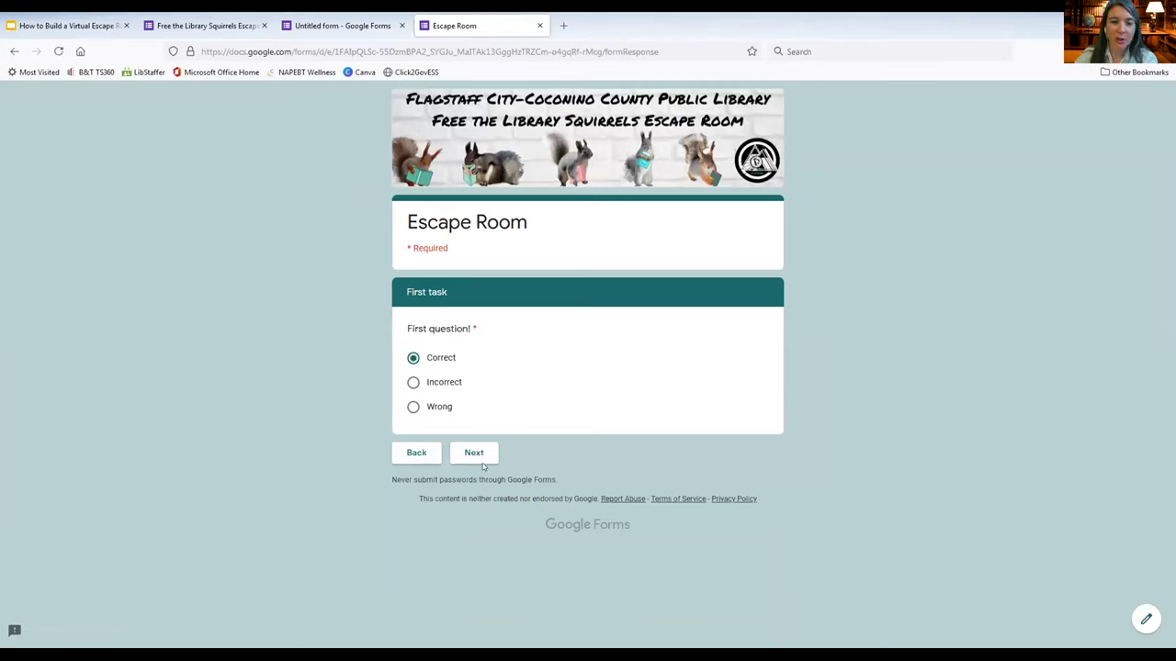
pyautogui.click(413, 383)
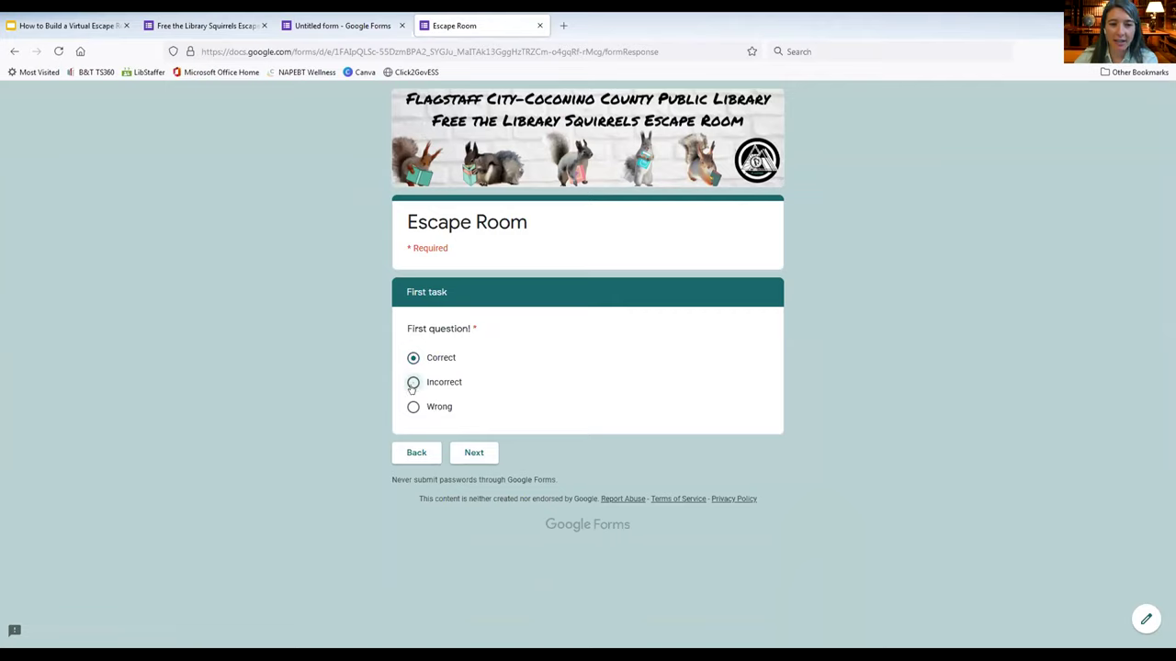
pyautogui.click(469, 462)
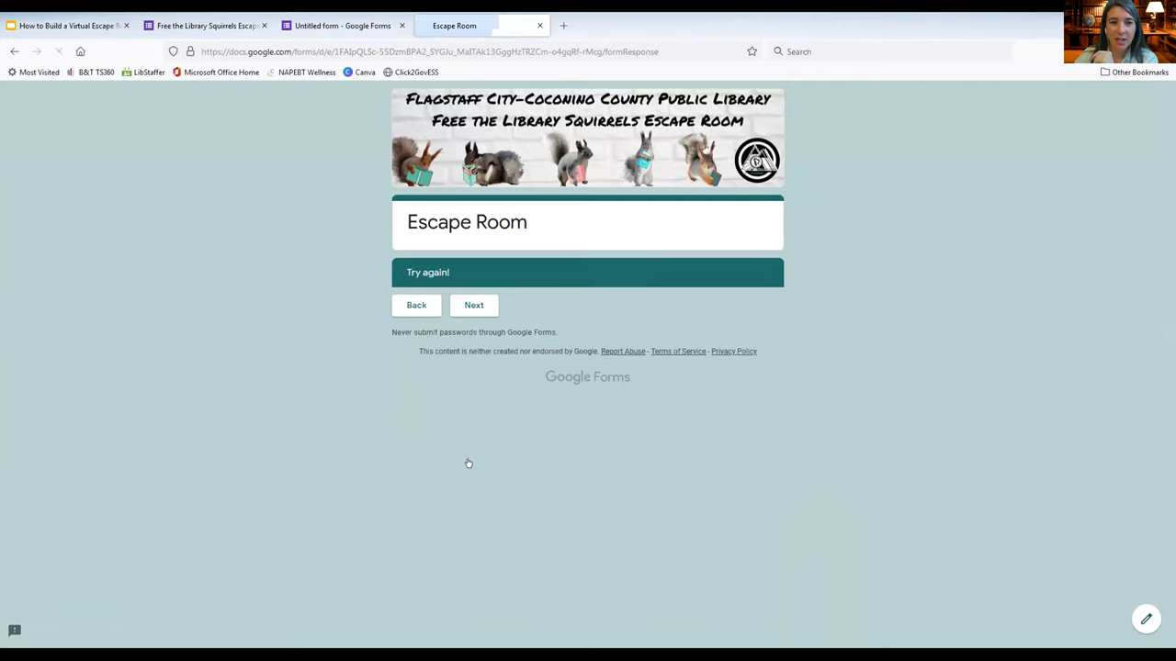
pyautogui.click(419, 309)
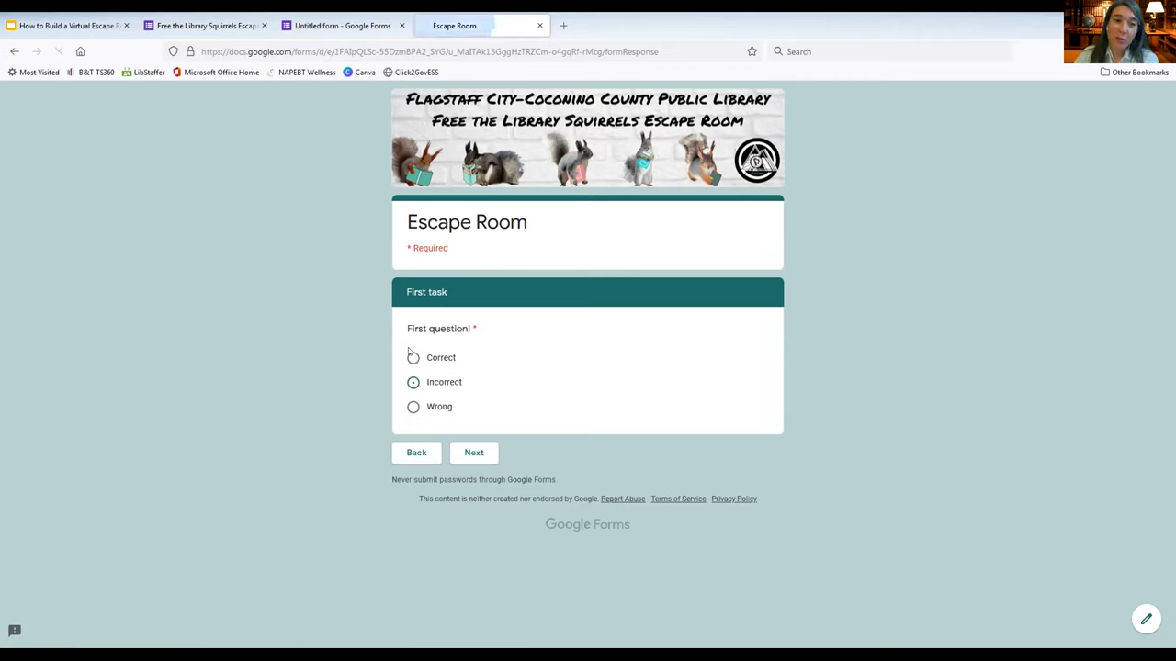
pyautogui.click(414, 359)
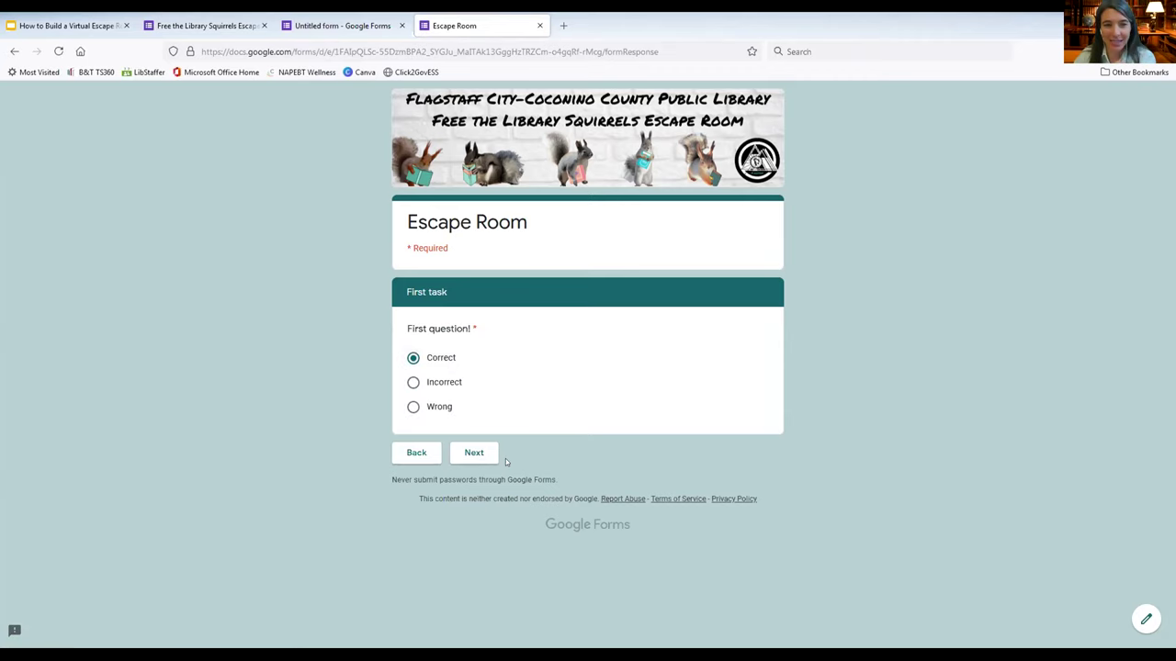
pyautogui.click(477, 452)
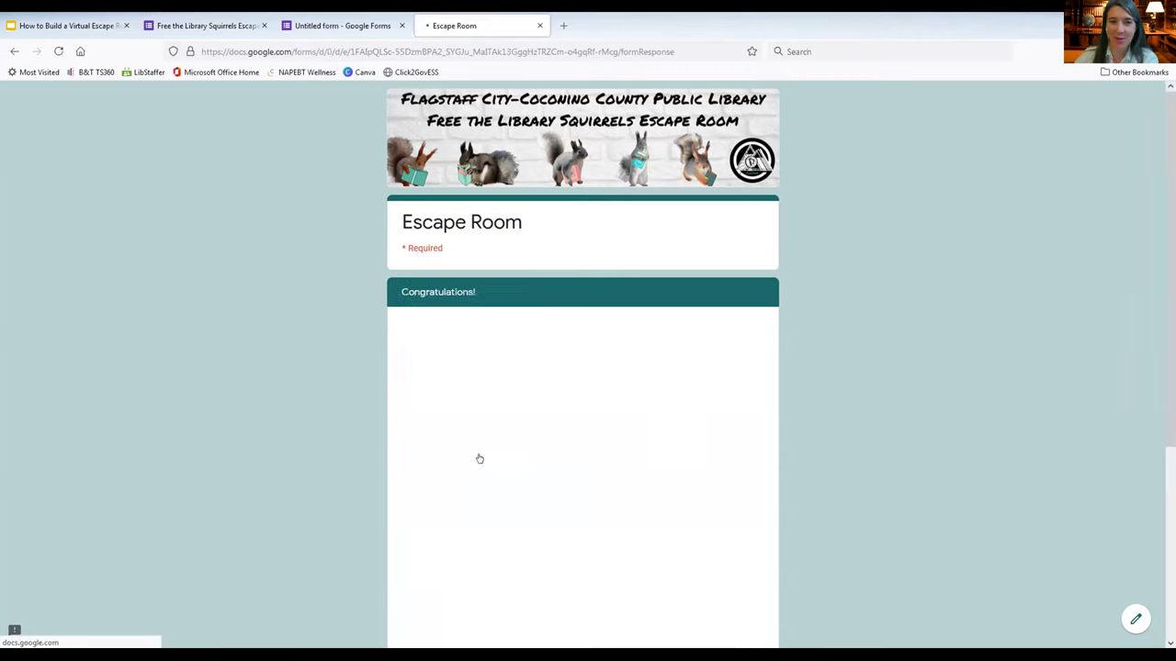
# Step: Answer the second question with "AZLA RULES" and continue to the final section
pyautogui.scroll(-1, 919, 367)
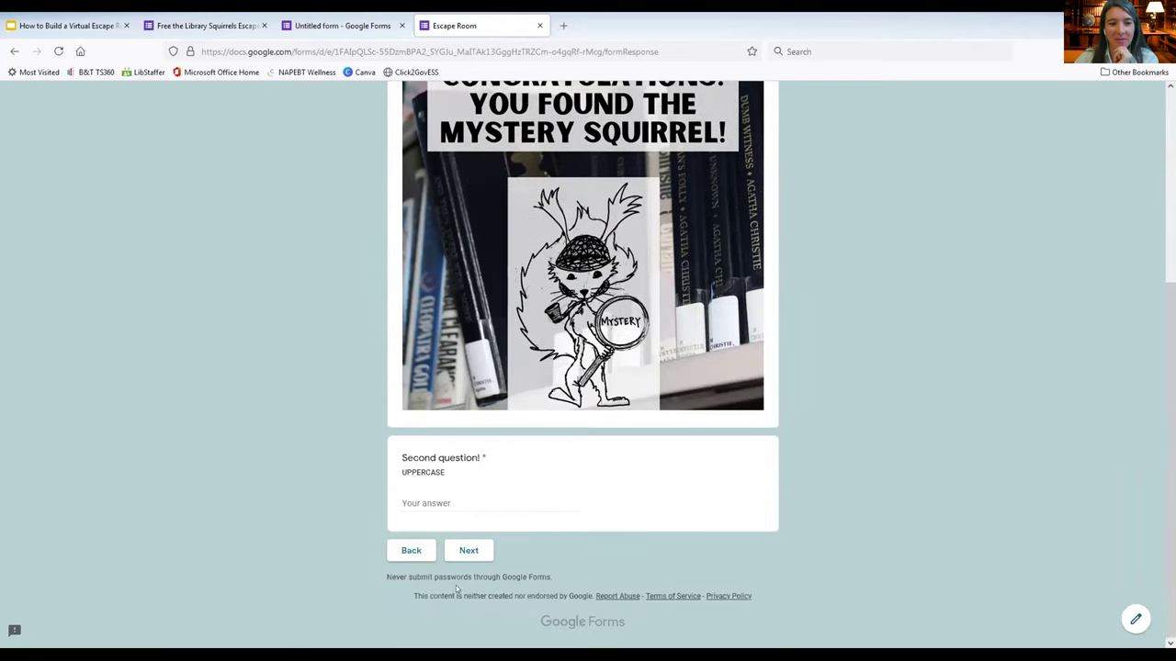
pyautogui.click(485, 497)
pyautogui.write('AZLA ')
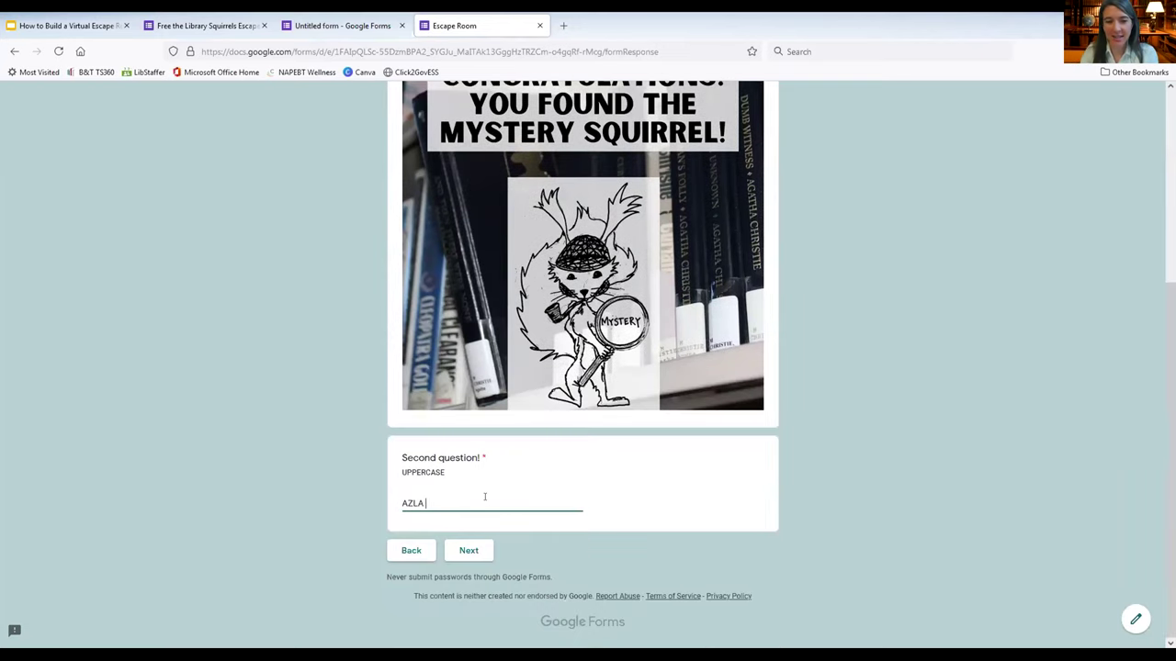
pyautogui.write('RULES')
pyautogui.click(468, 551)
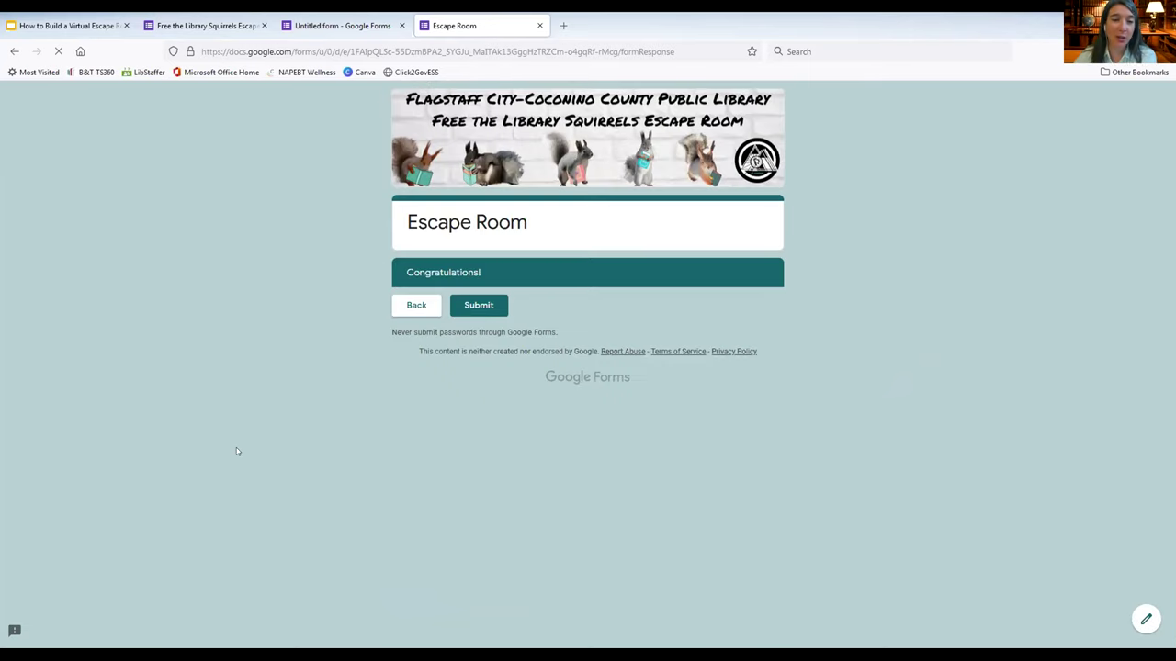
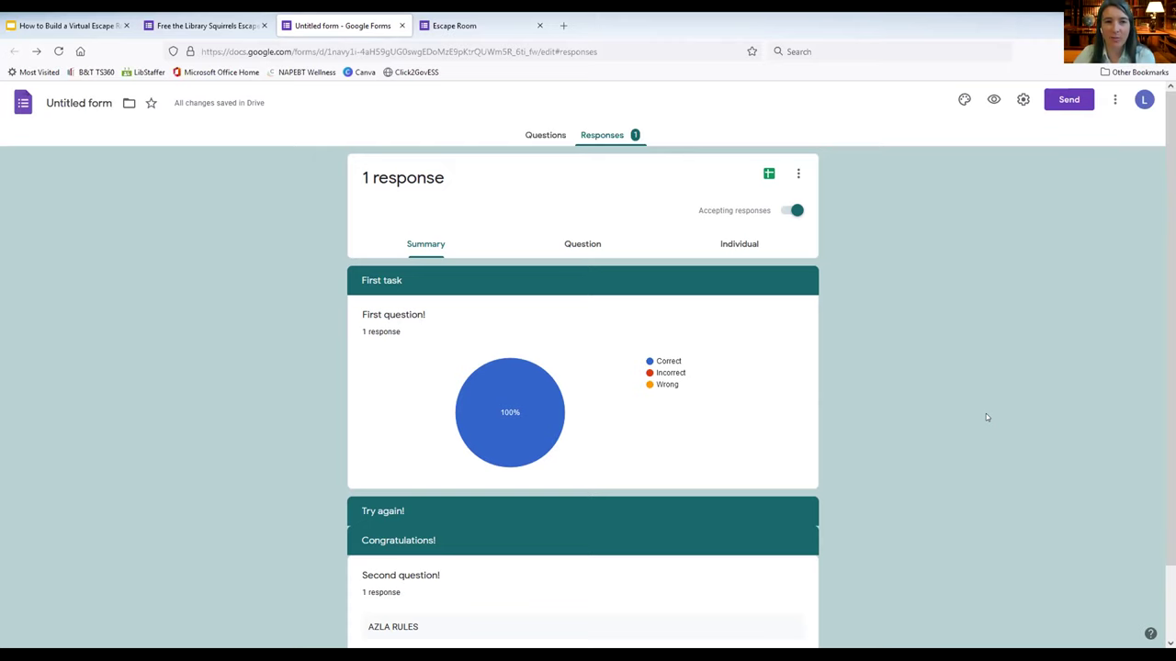
# Step: Return to the form's questions, examine the quiz options in the form settings, and close them without saving
pyautogui.click(545, 135)
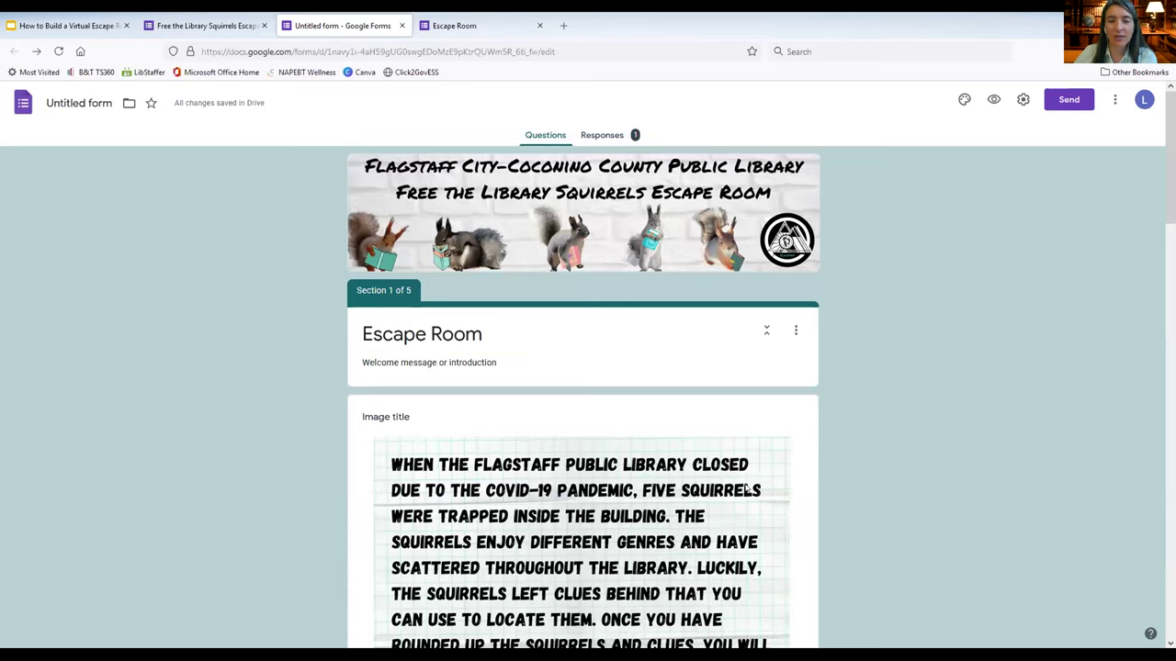
pyautogui.scroll(-4, 887, 404)
pyautogui.scroll(-3, 882, 441)
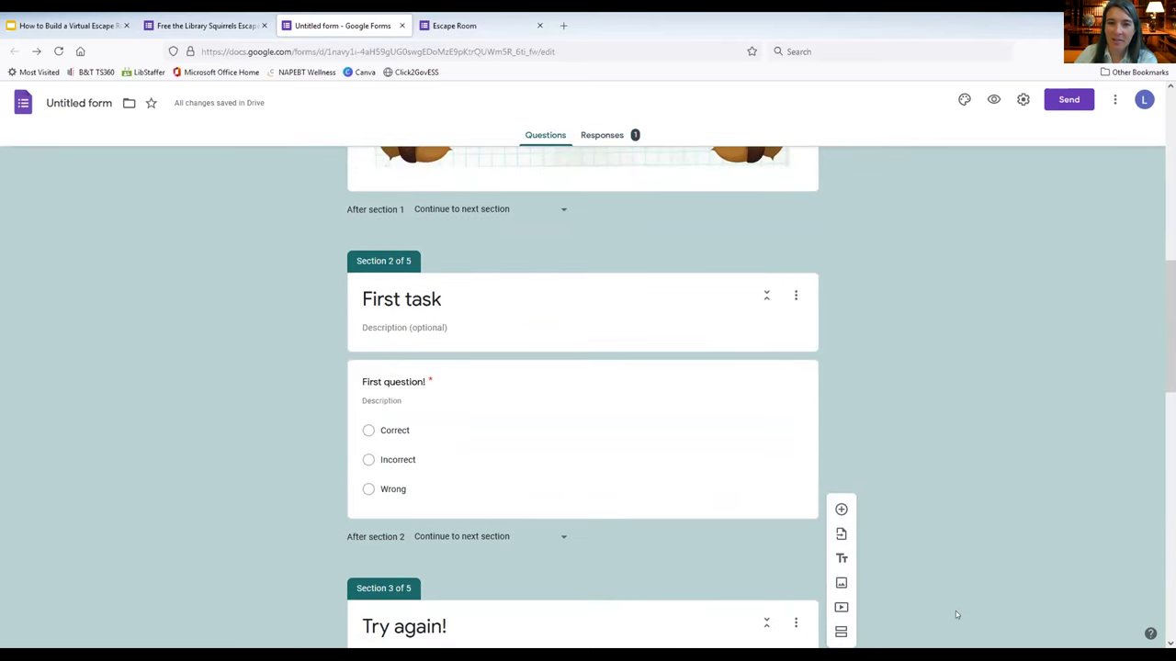
pyautogui.scroll(1, 951, 588)
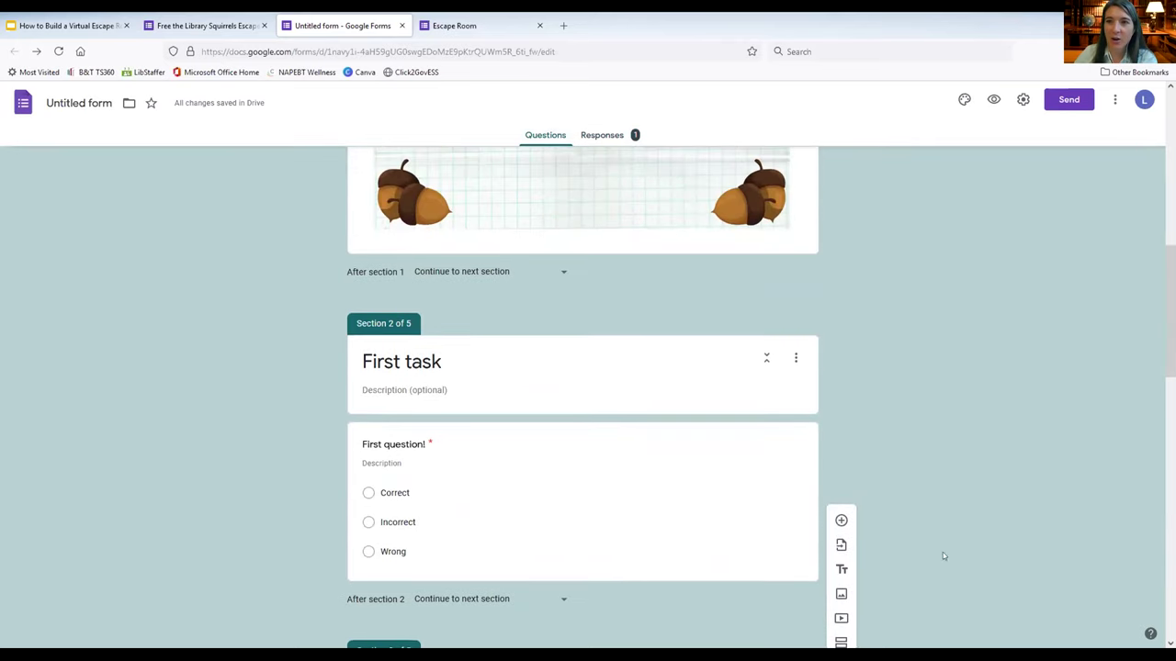
pyautogui.click(1022, 99)
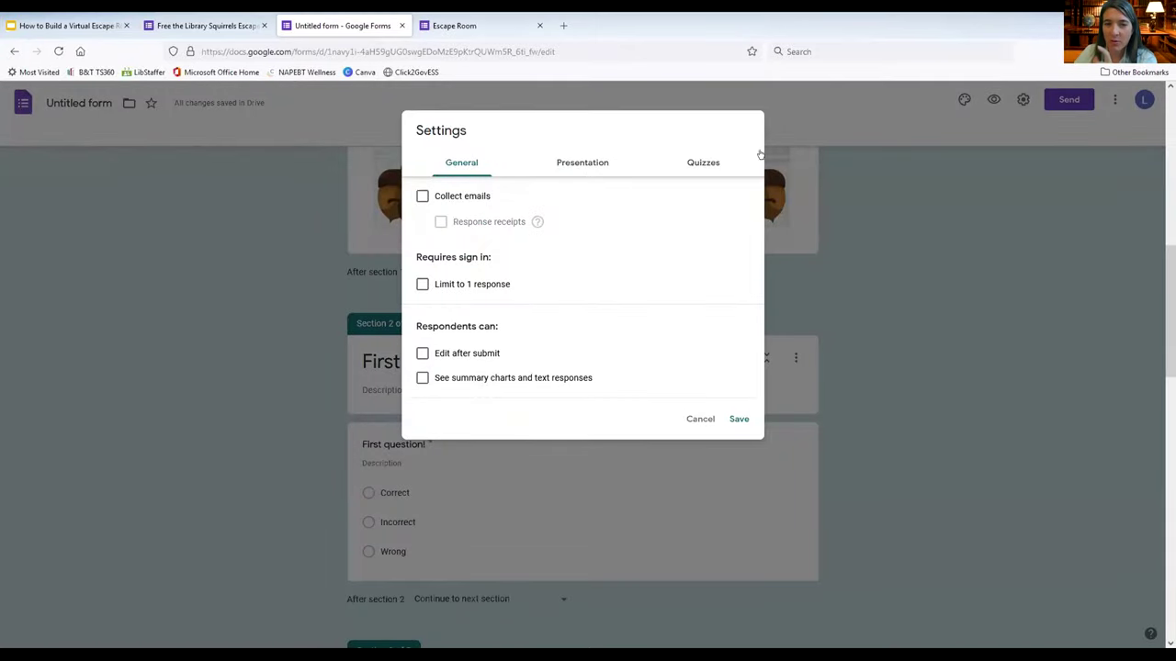
pyautogui.click(703, 172)
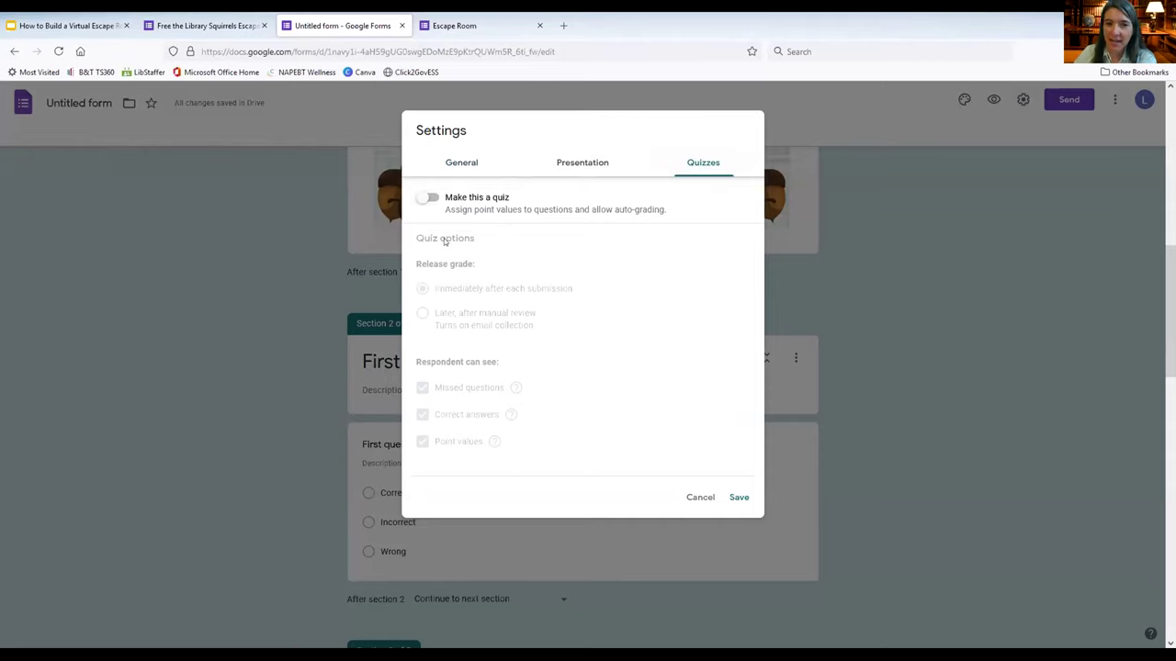
pyautogui.click(701, 498)
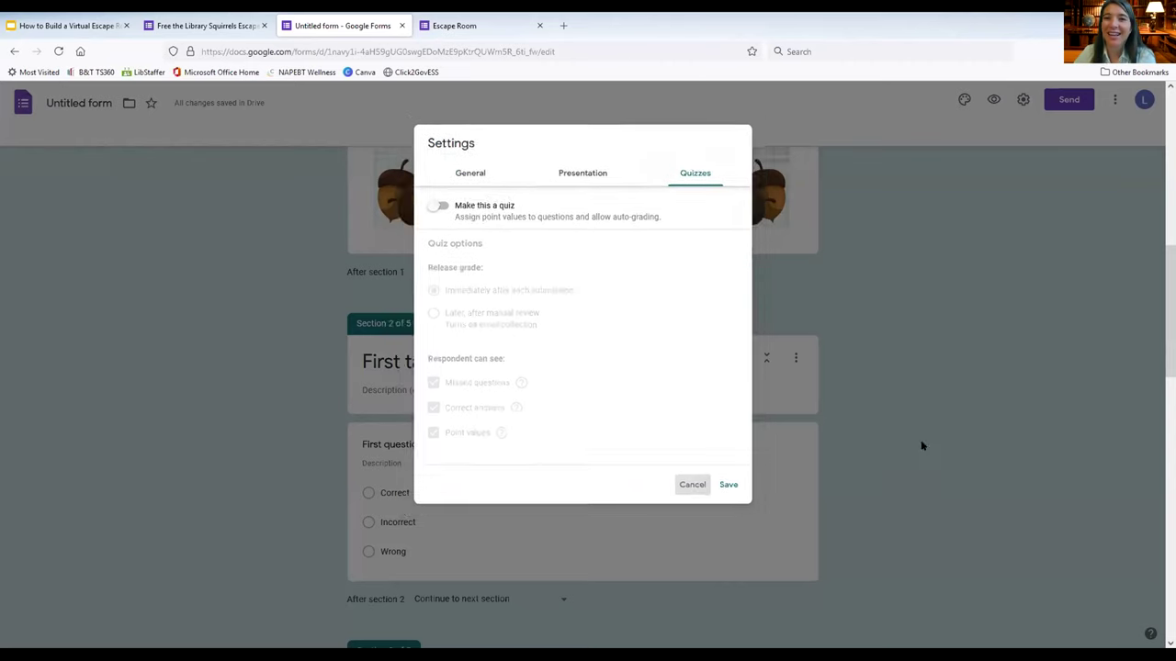
pyautogui.scroll(10, 921, 446)
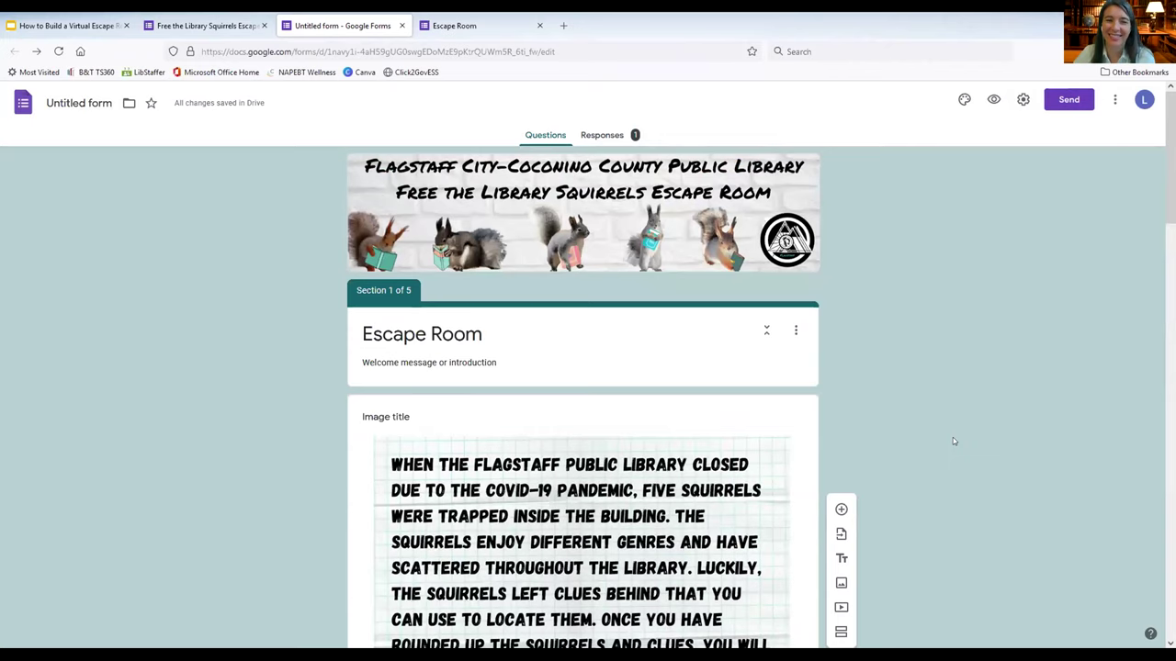
pyautogui.scroll(-2, 953, 442)
pyautogui.scroll(2, 940, 531)
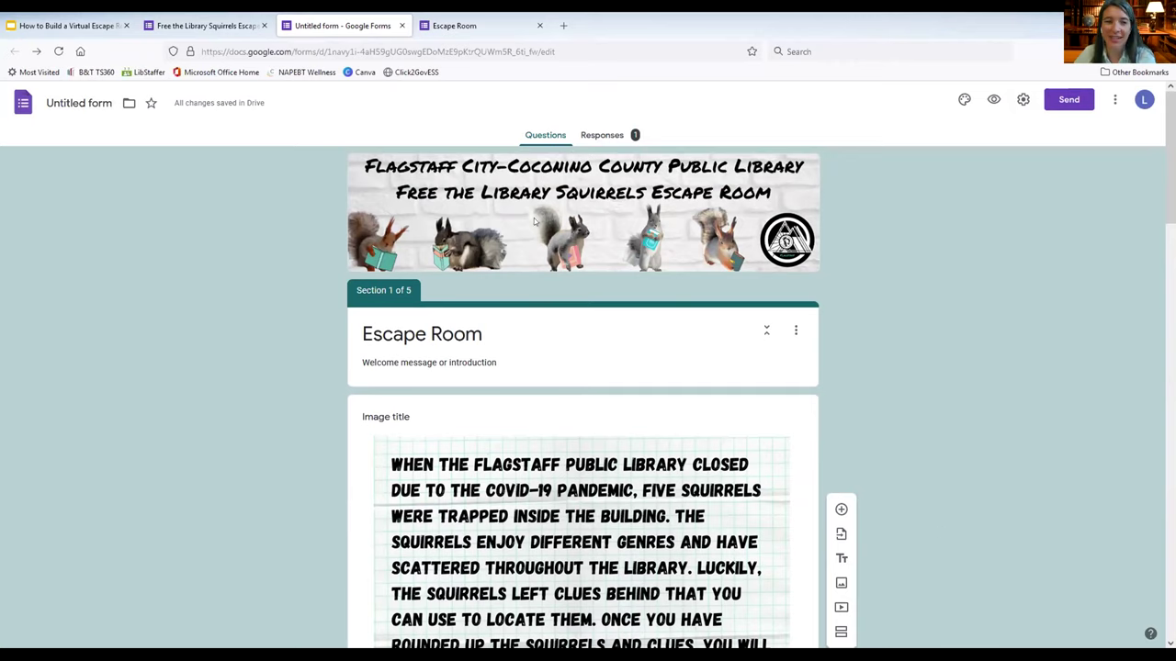